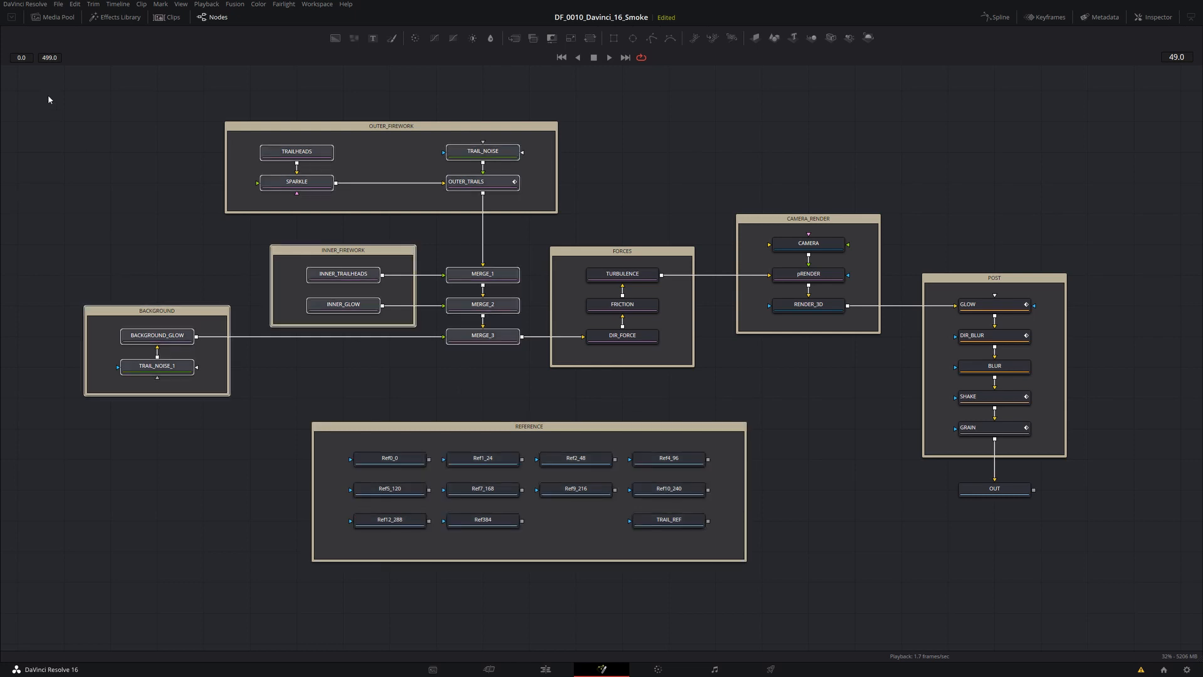
Step: Examine the node groups OUTER_FIREWORK, INNER_FIREWORK, BACKGROUND, FORCES, CAMERA_RENDER and POST by selecting each group in turn
left_click_drag(46, 91, 424, 403)
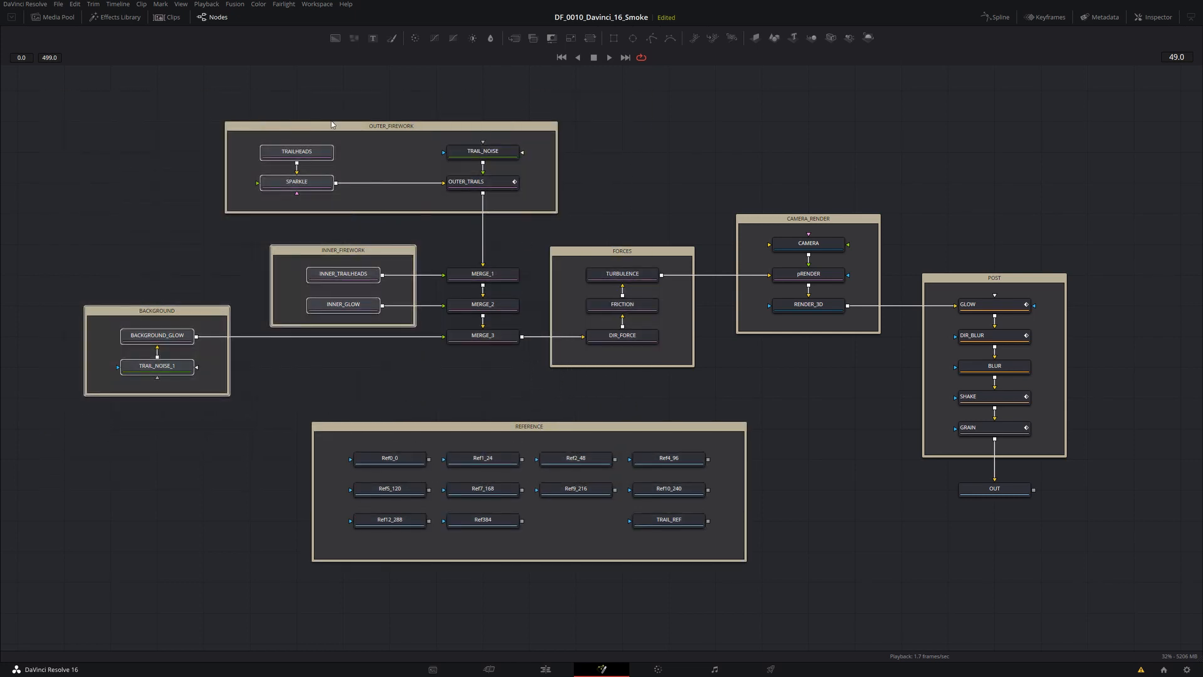
left_click_drag(181, 107, 609, 221)
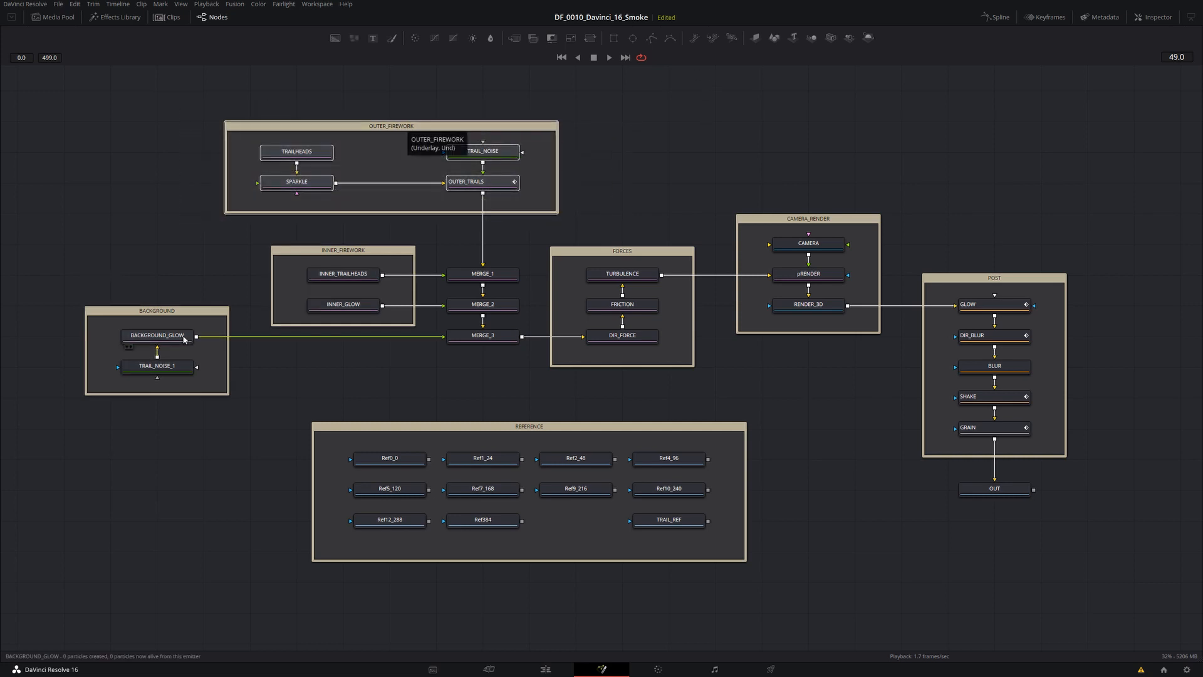
left_click_drag(251, 237, 431, 351)
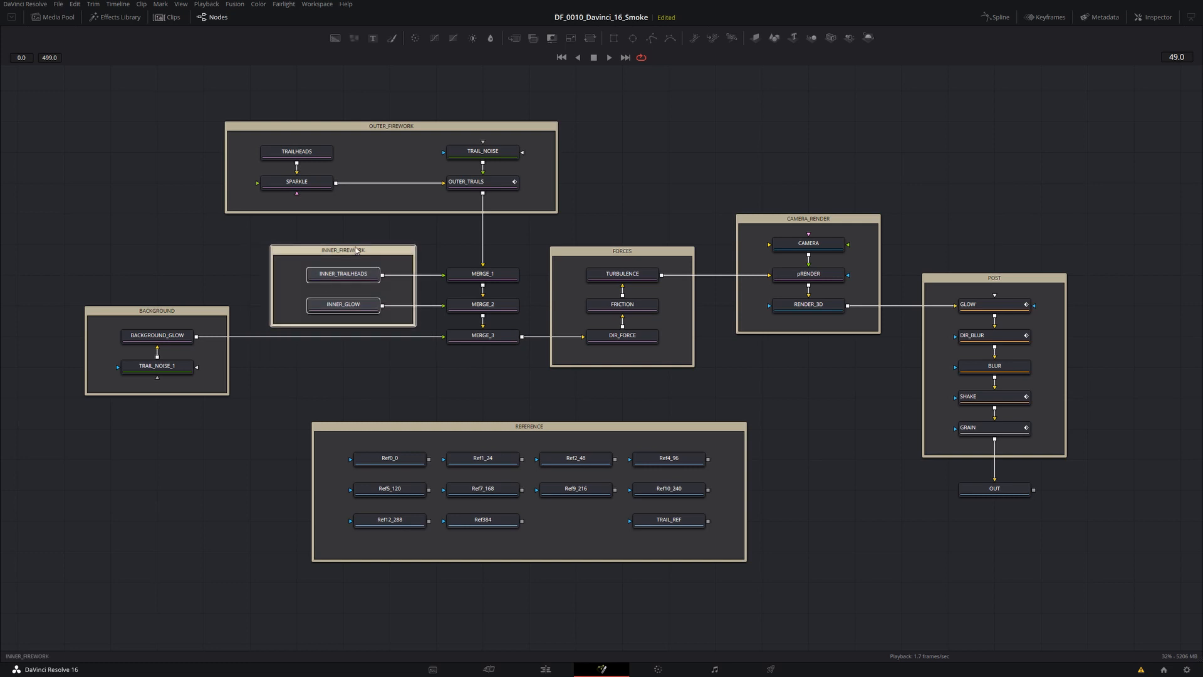
left_click_drag(64, 289, 250, 413)
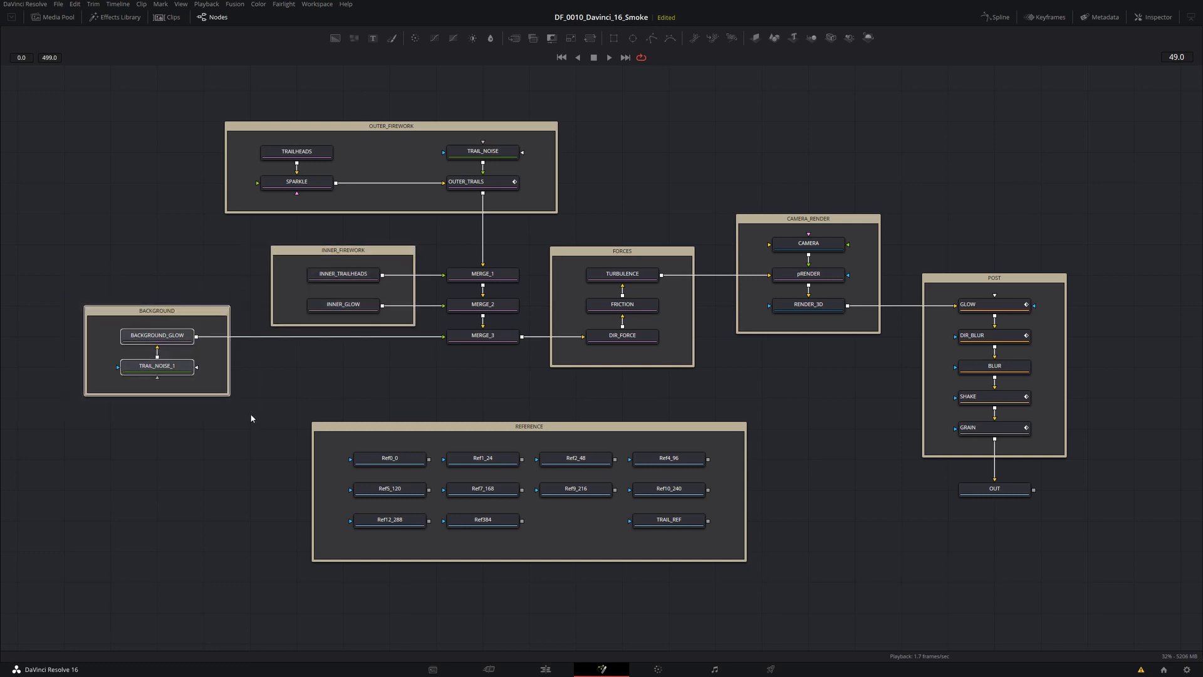
left_click(149, 338)
left_click_drag(535, 235, 716, 399)
left_click(636, 204)
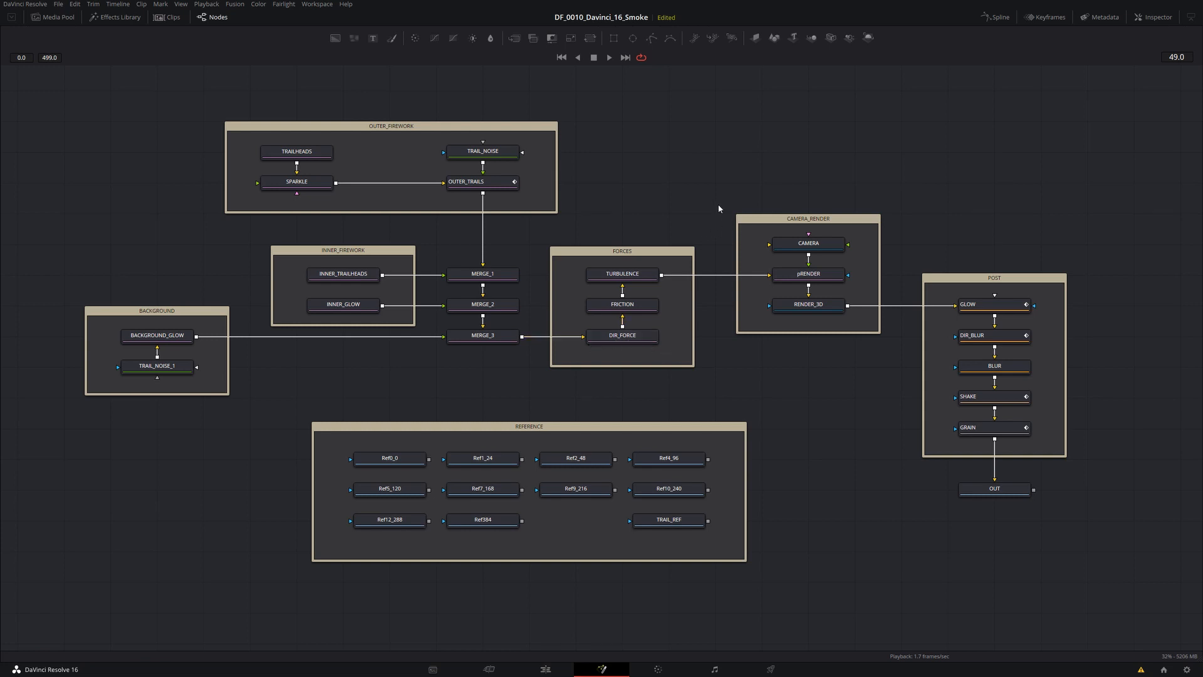
left_click_drag(717, 190, 897, 364)
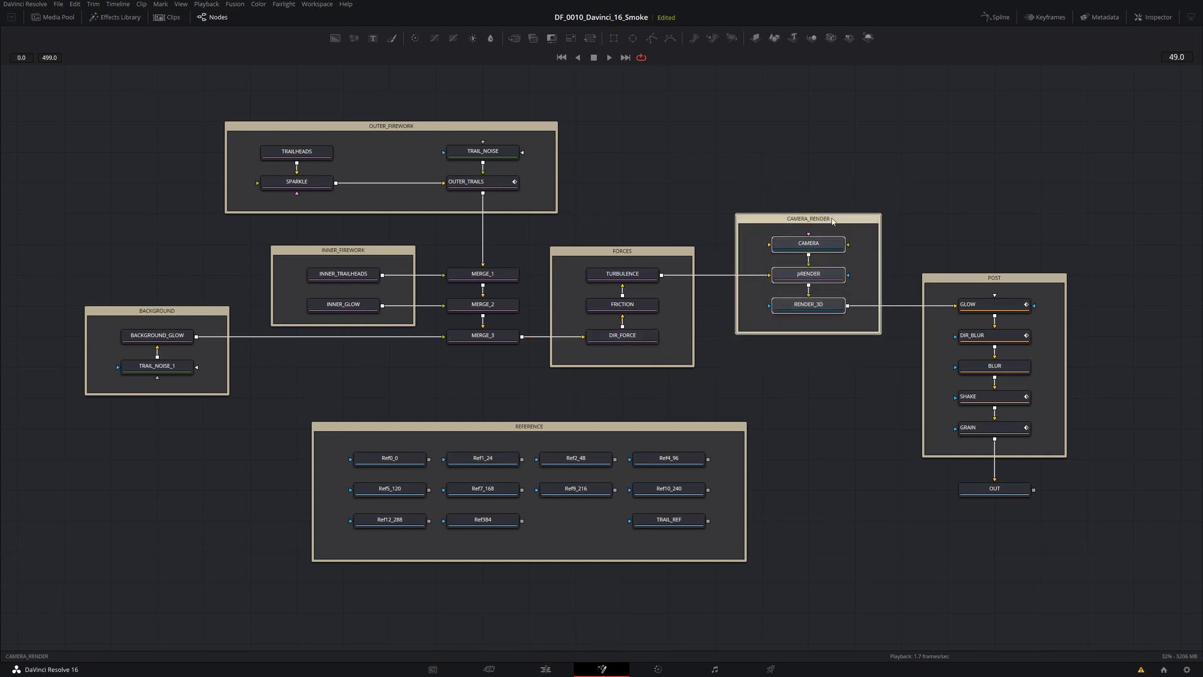
left_click(827, 290)
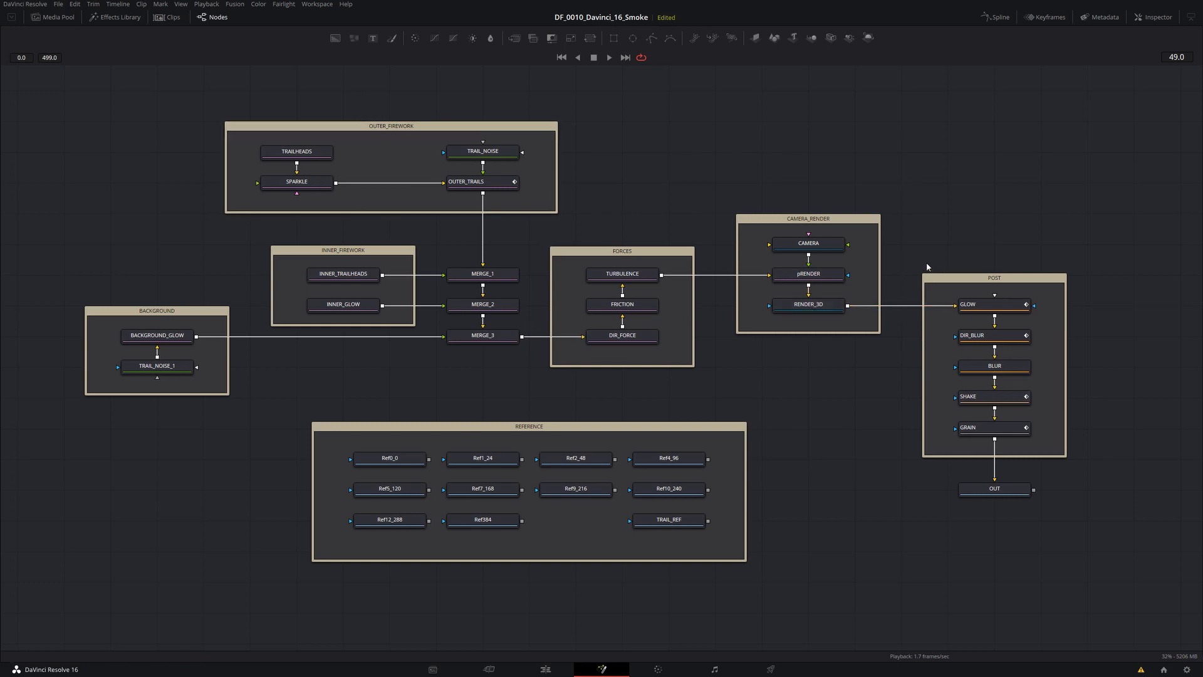
left_click_drag(901, 242, 1092, 454)
Step: Bring up the dual viewers and show the Ref2_48 reference in the second viewer and the OUT node in the first
key("F4")
left_click_drag(619, 447, 607, 226)
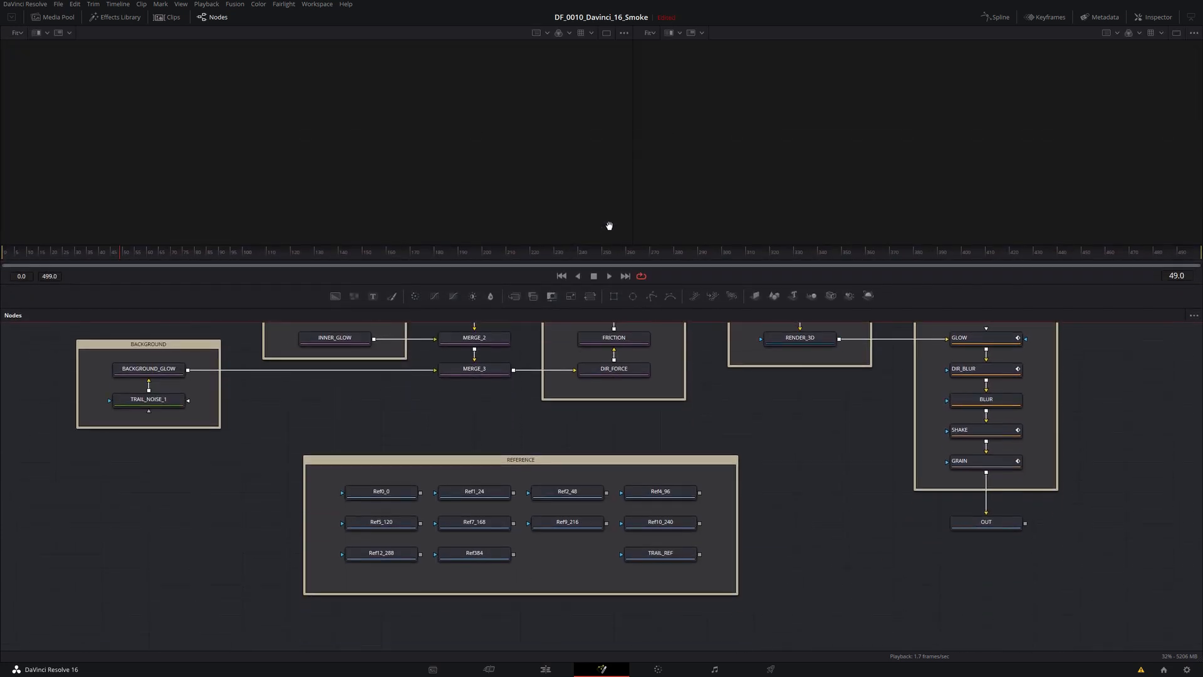
left_click_drag(562, 420, 578, 403)
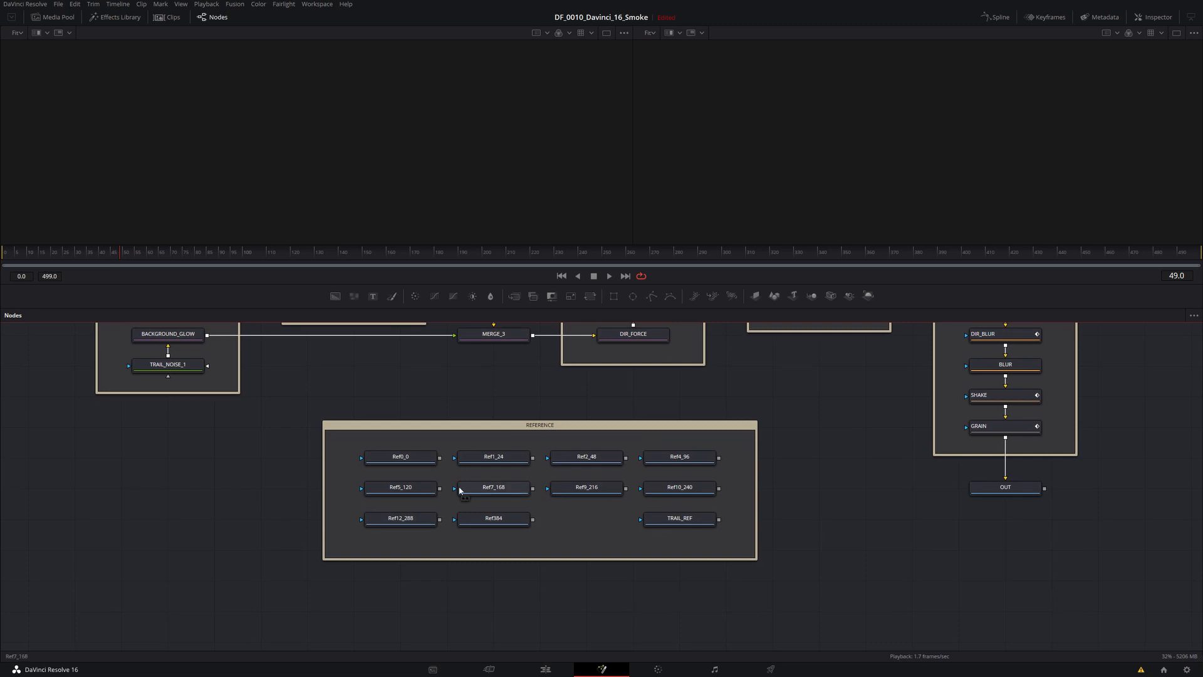
left_click(591, 463)
key("2")
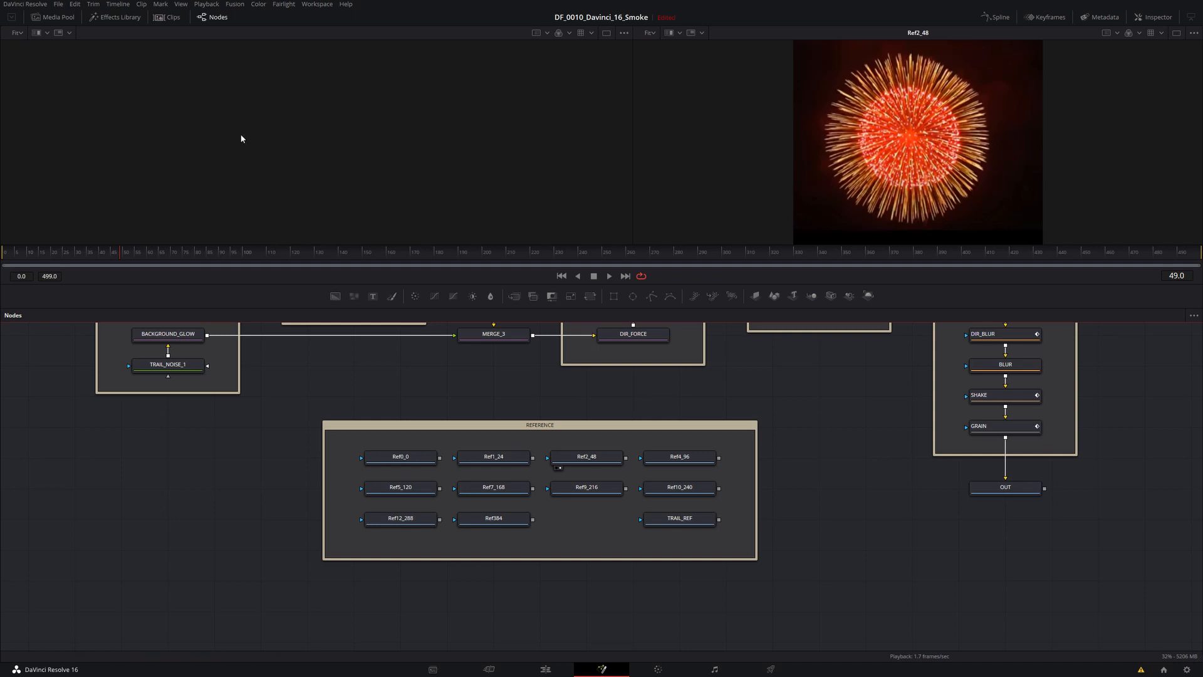
left_click(1016, 488)
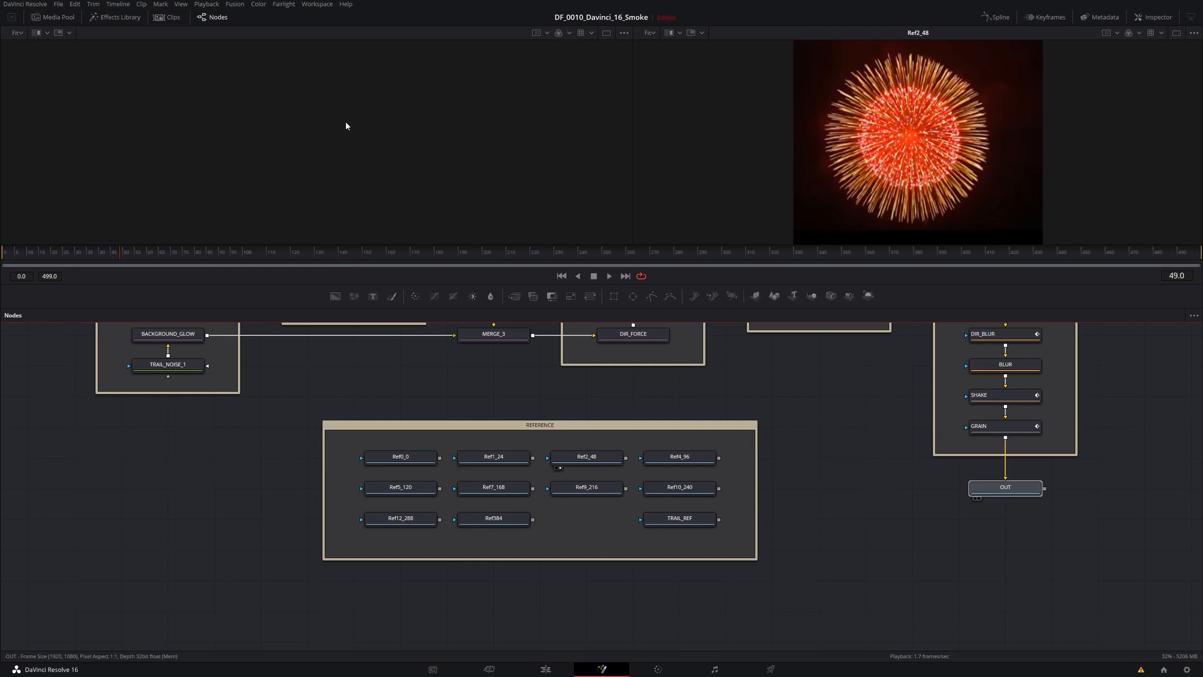
key("1")
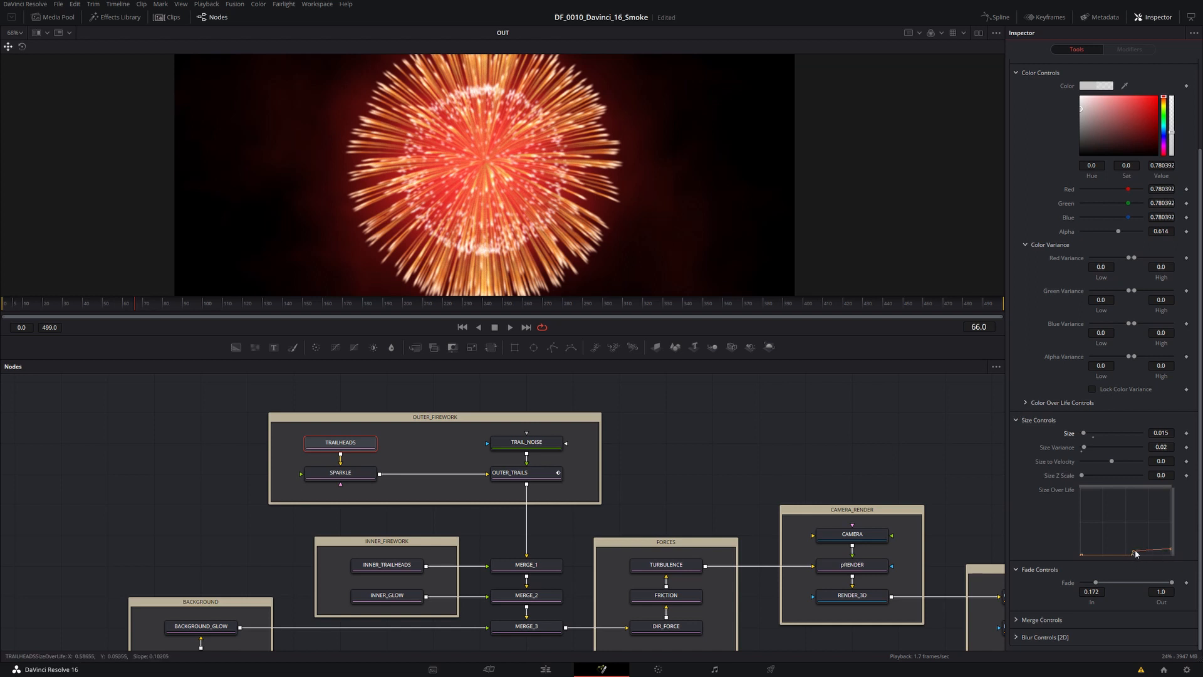
Step: Preview the firework's final phase at frame 396 and its full burst at frame 70
left_click_drag(620, 311, 798, 309)
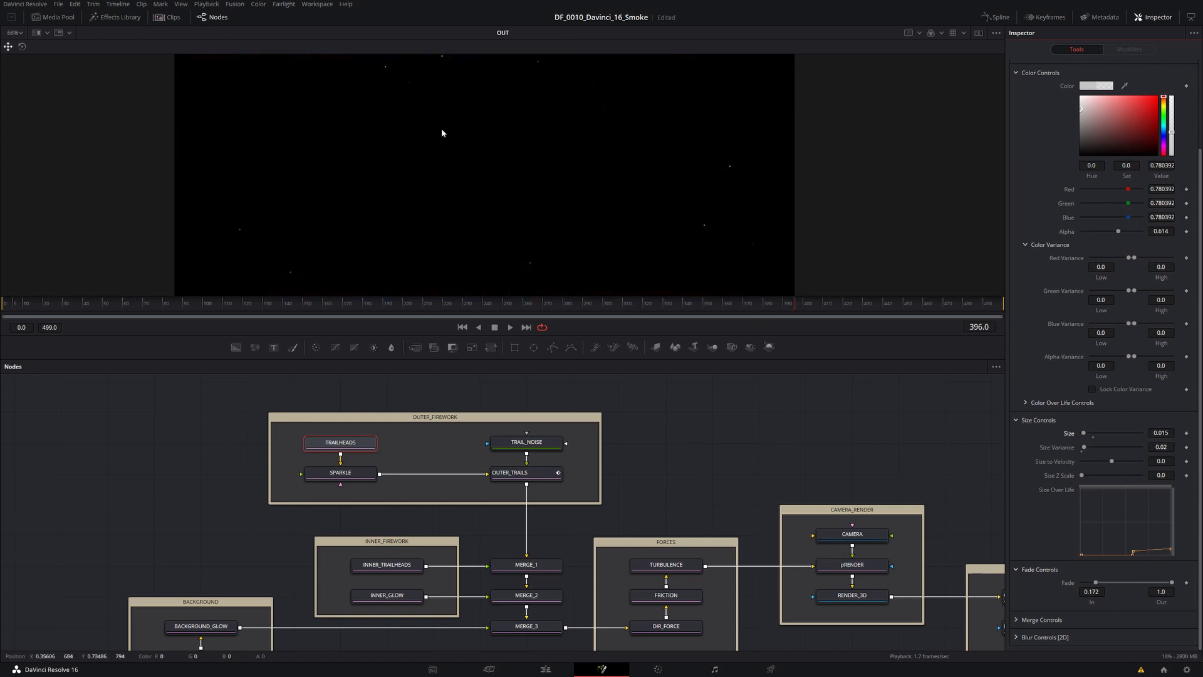
key("Home")
key("space")
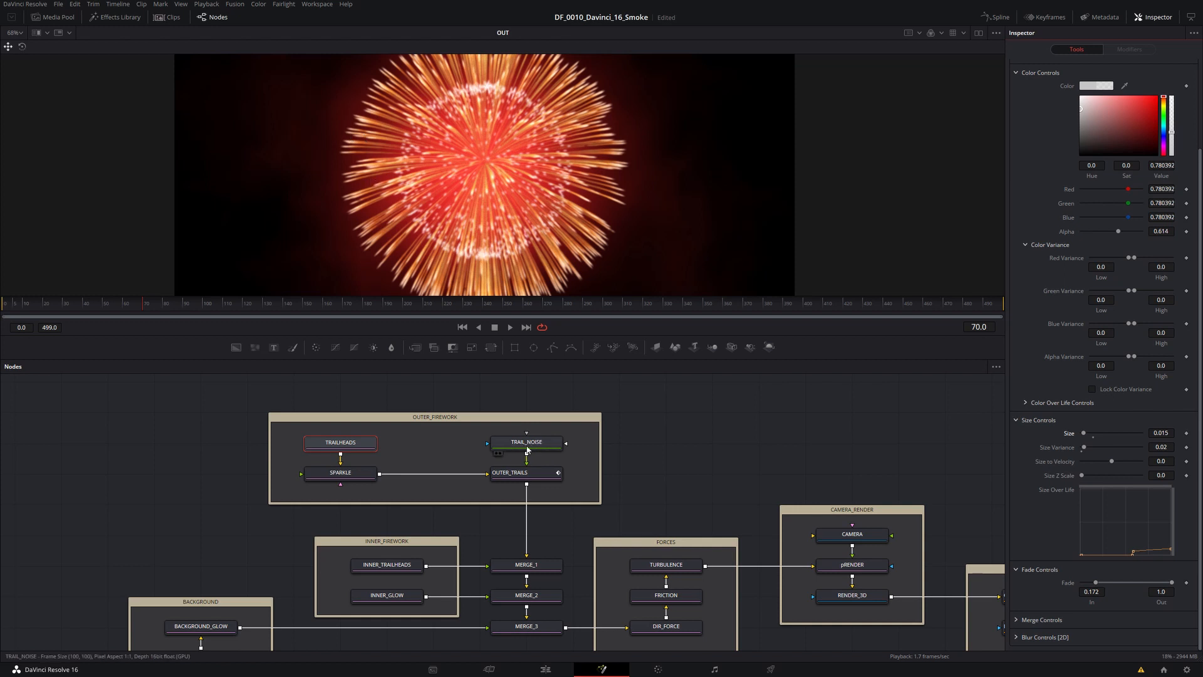
mouse_move(540, 448)
left_click(451, 513)
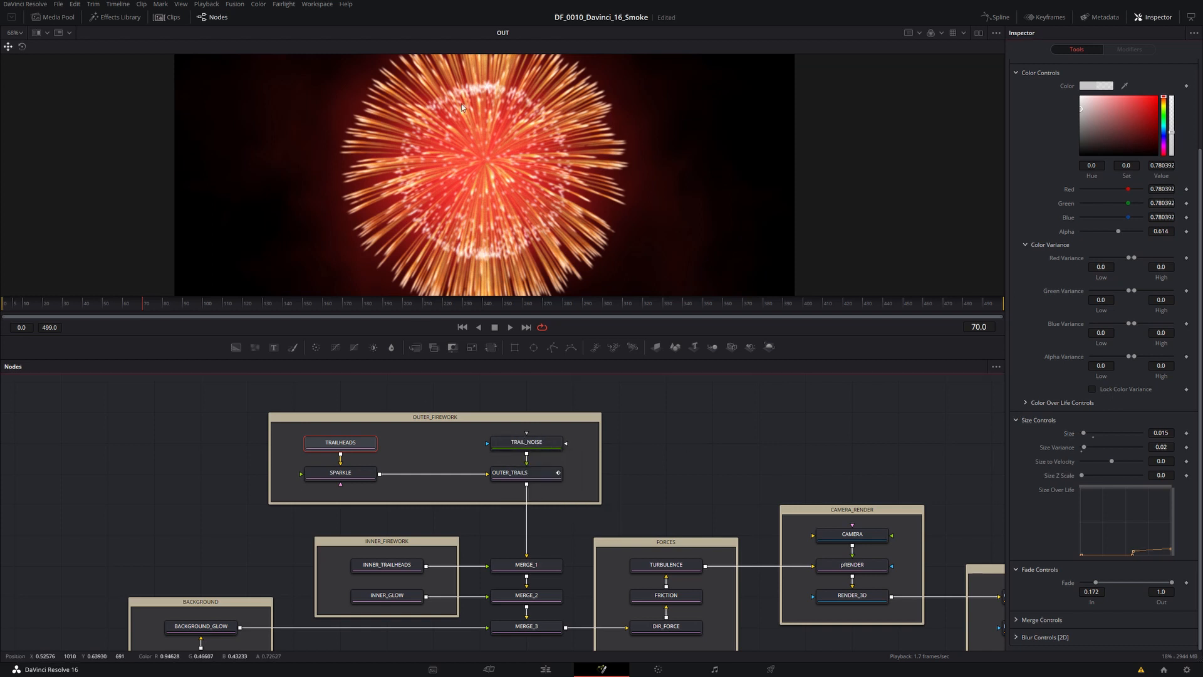
Step: Turn the INNER_GLOW emitter off and back on to compare its contribution to the firework
left_click_drag(375, 562, 429, 450)
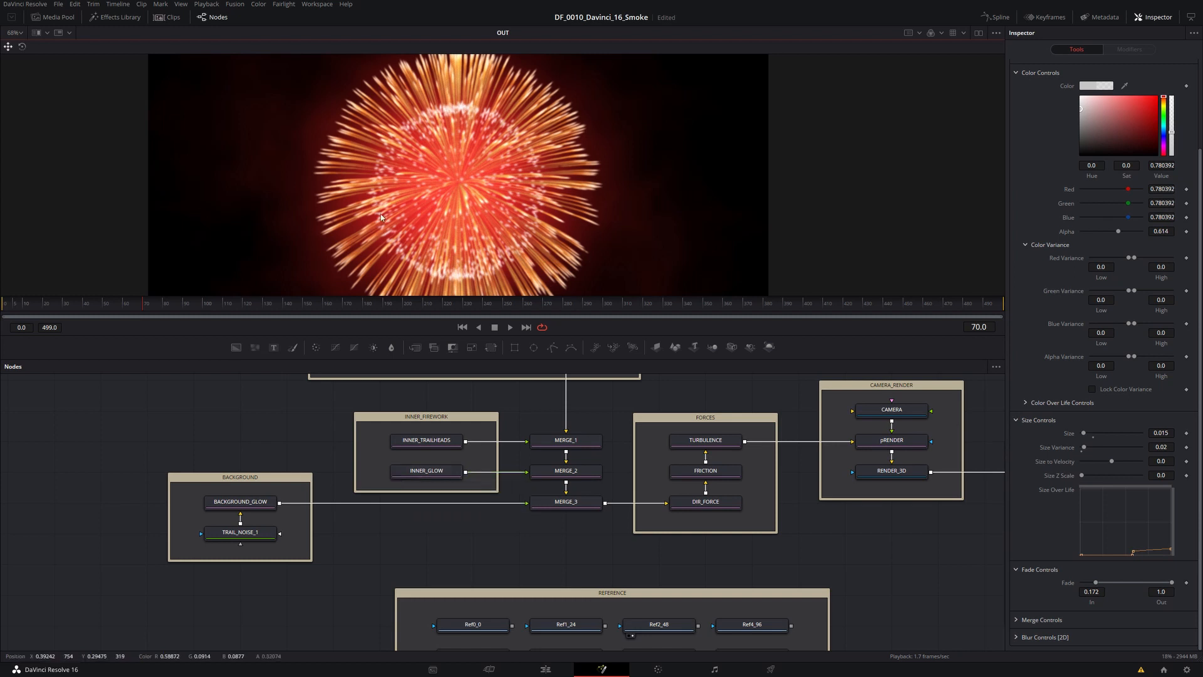
left_click(418, 471)
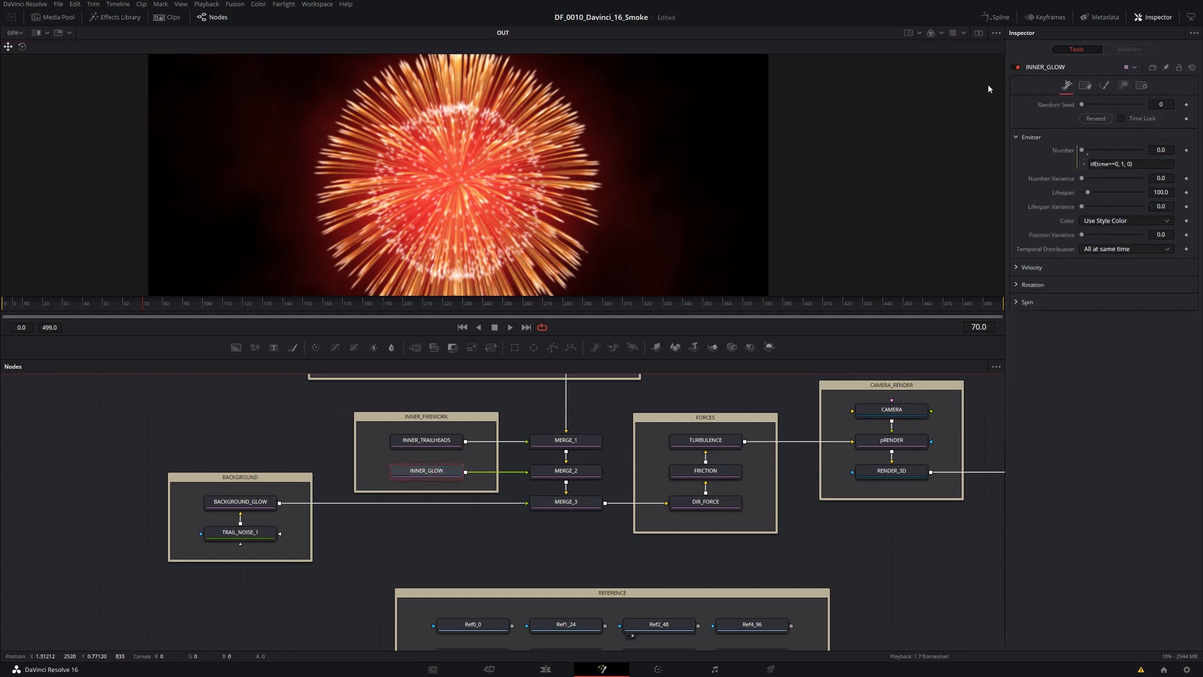
left_click(1018, 67)
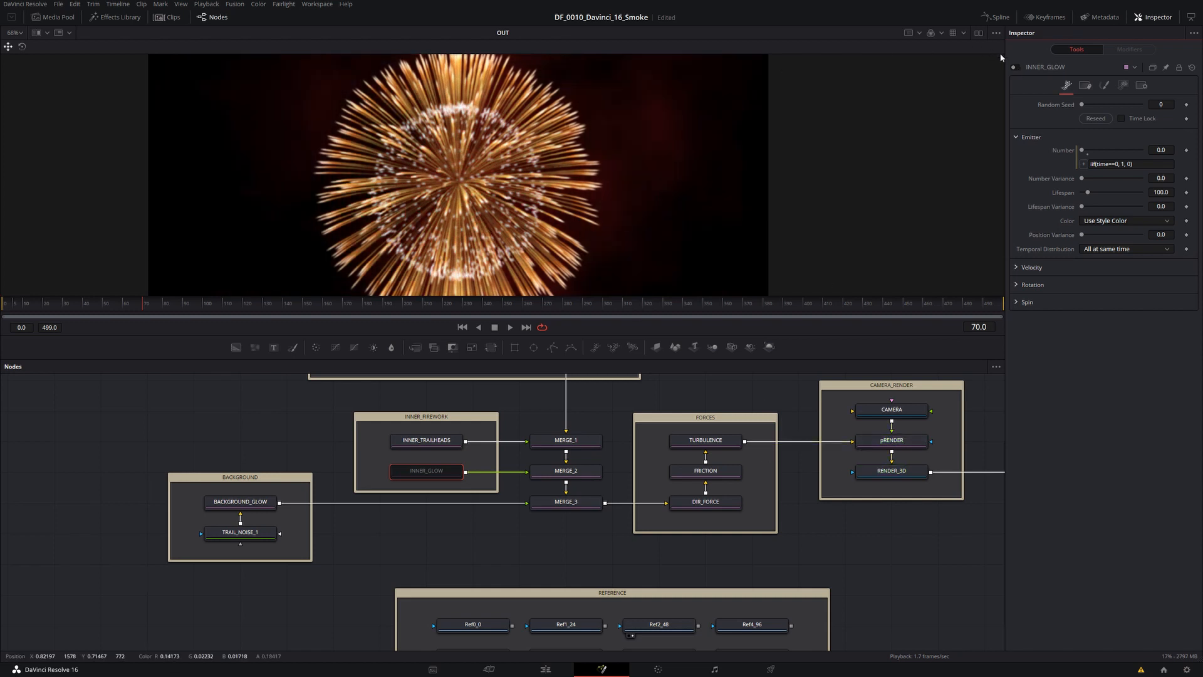
left_click(1018, 67)
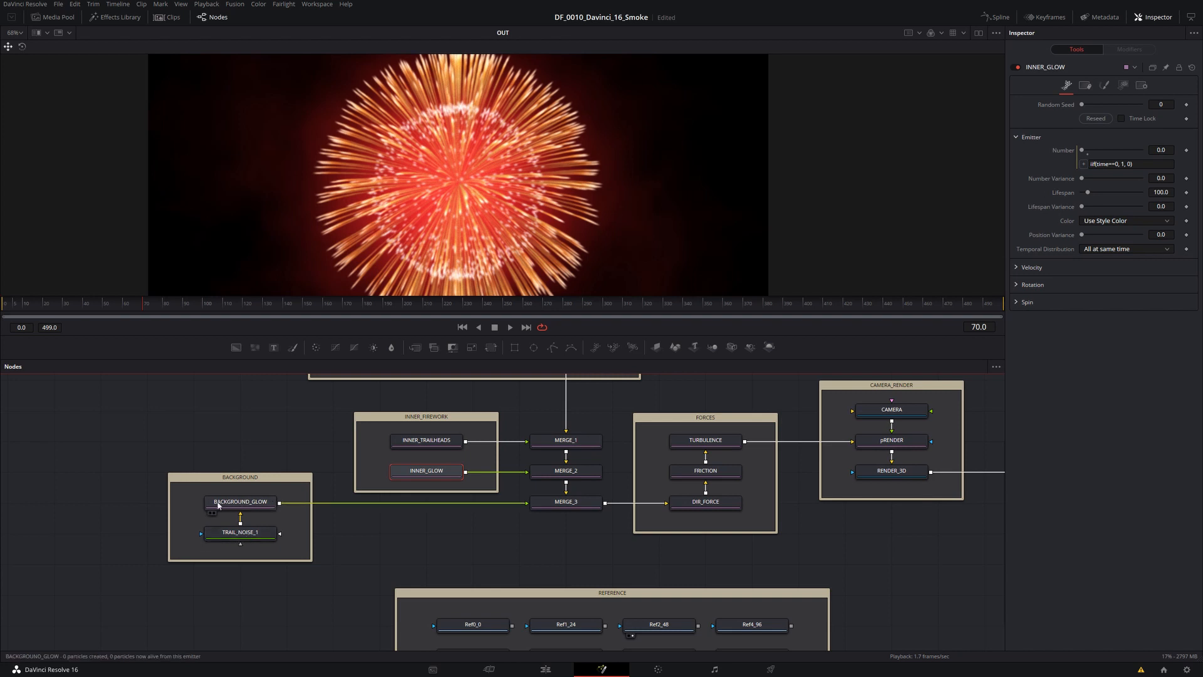
Step: Select MERGE_1 to MERGE_3 for inspection, followed by the forces, camera render and post nodes
mouse_move(235, 505)
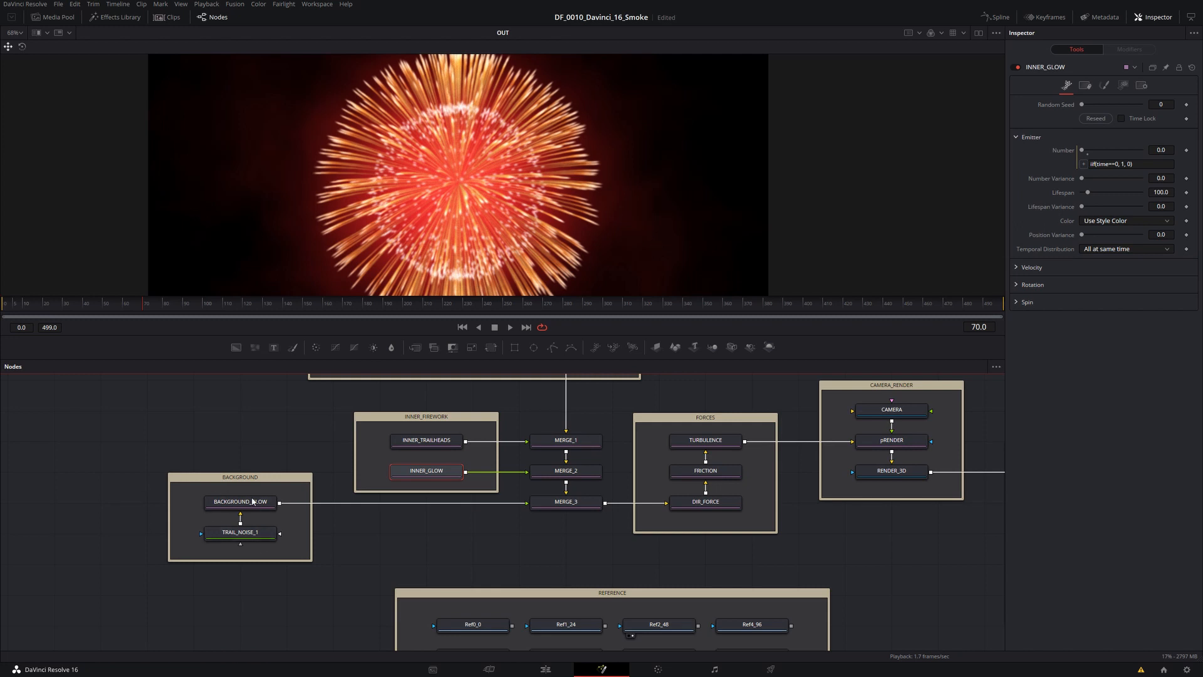
scroll(392, 508, "right", 5)
left_click_drag(368, 443, 472, 592)
scroll(464, 393, "right", 2)
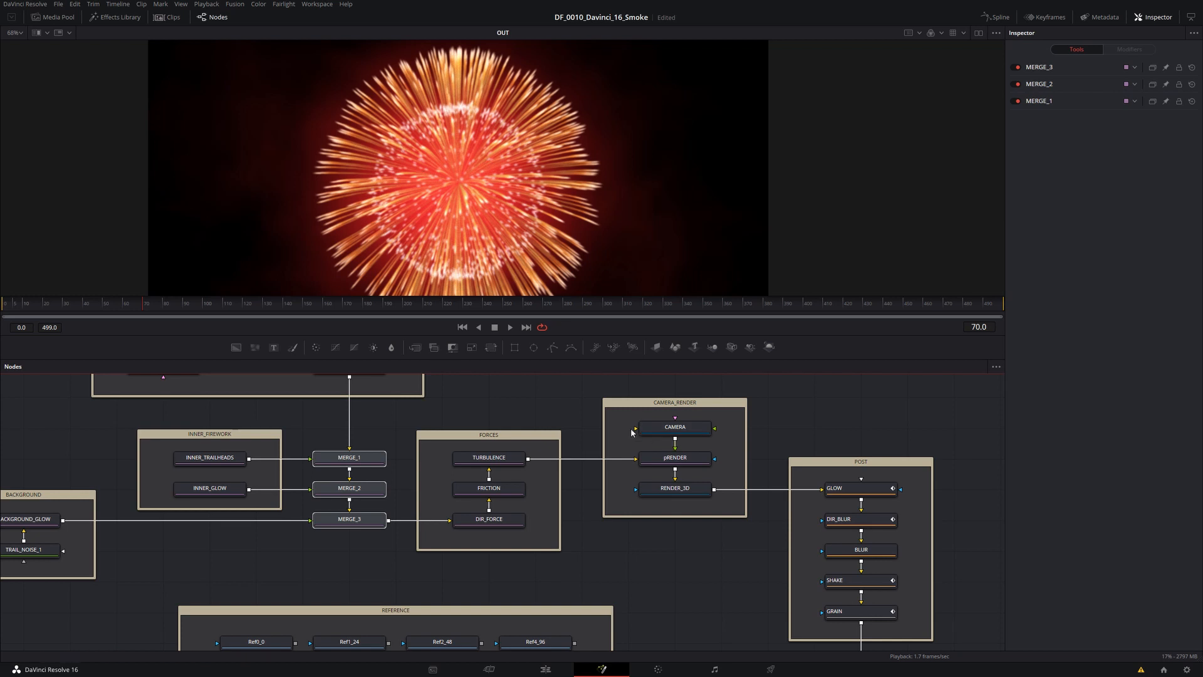
left_click(570, 378)
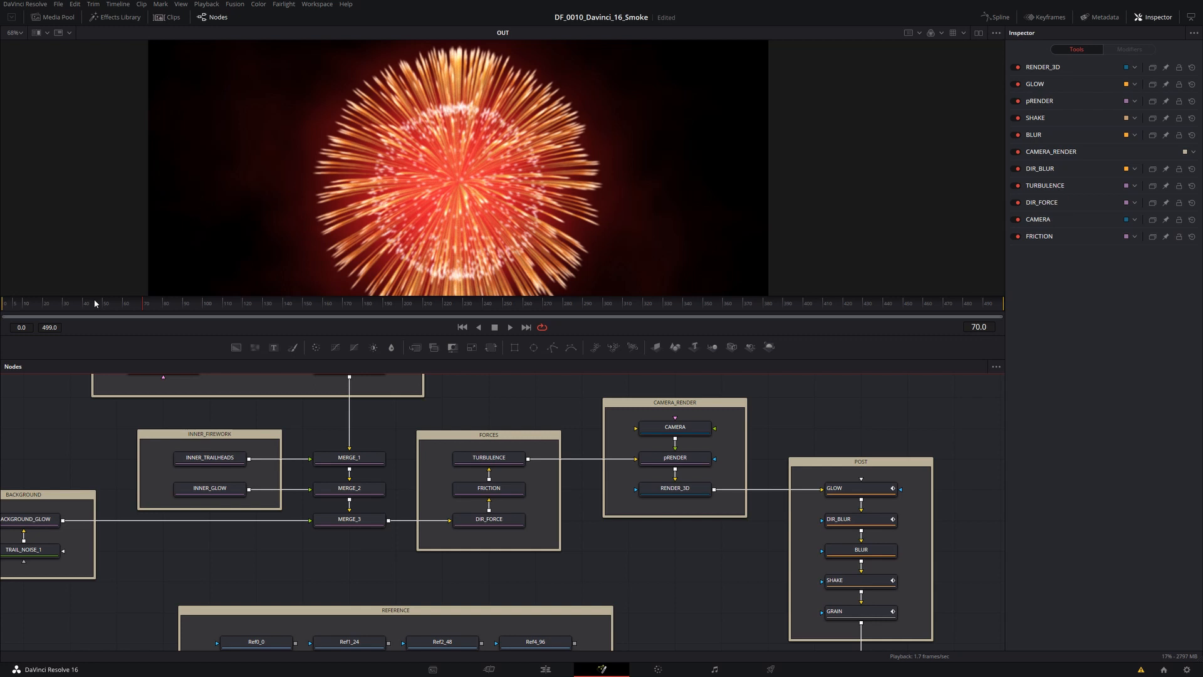
Step: View the start of the explosion at frame 0 and its early growth at frame 21
left_click(4, 304)
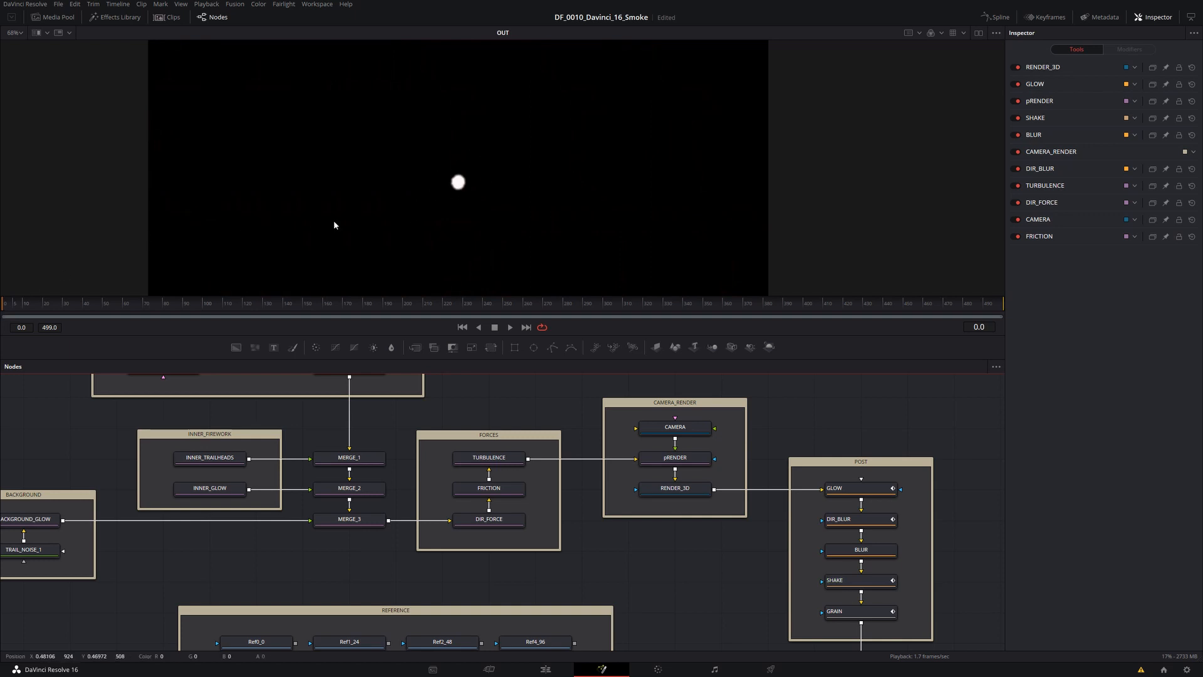
left_click(22, 306)
left_click(47, 306)
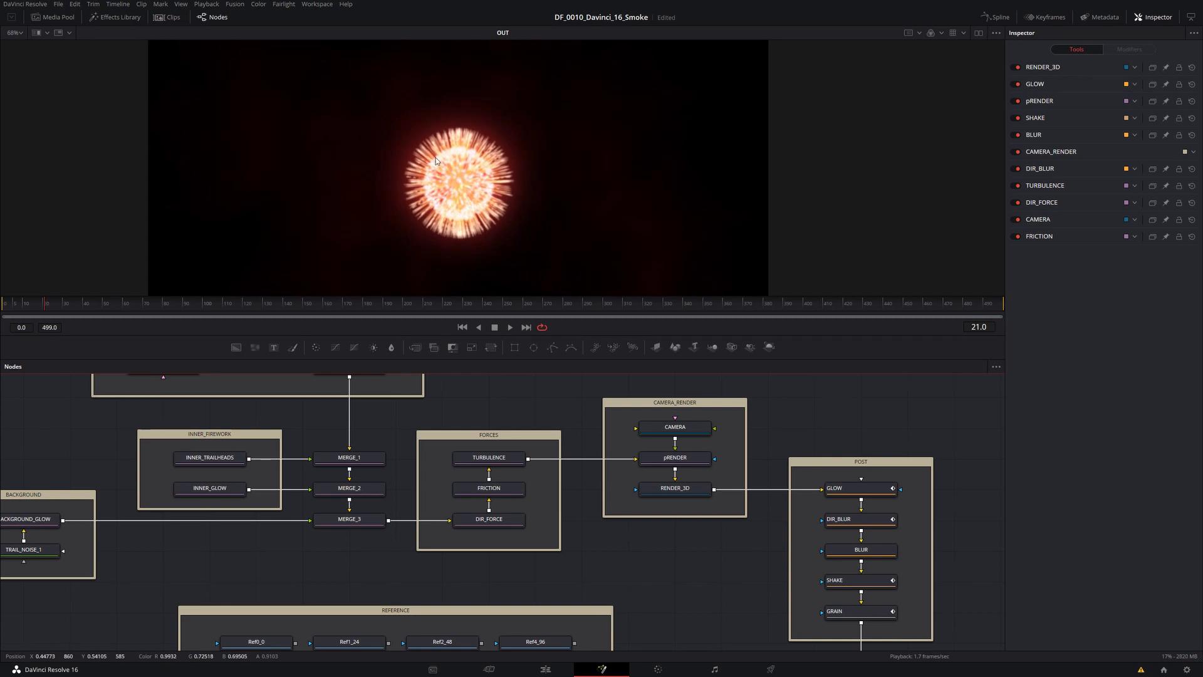
Step: Restore the dual viewers, load the Ref1_24 reference beside OUT, and go to frame 26 for comparison
left_click_drag(214, 429, 300, 358)
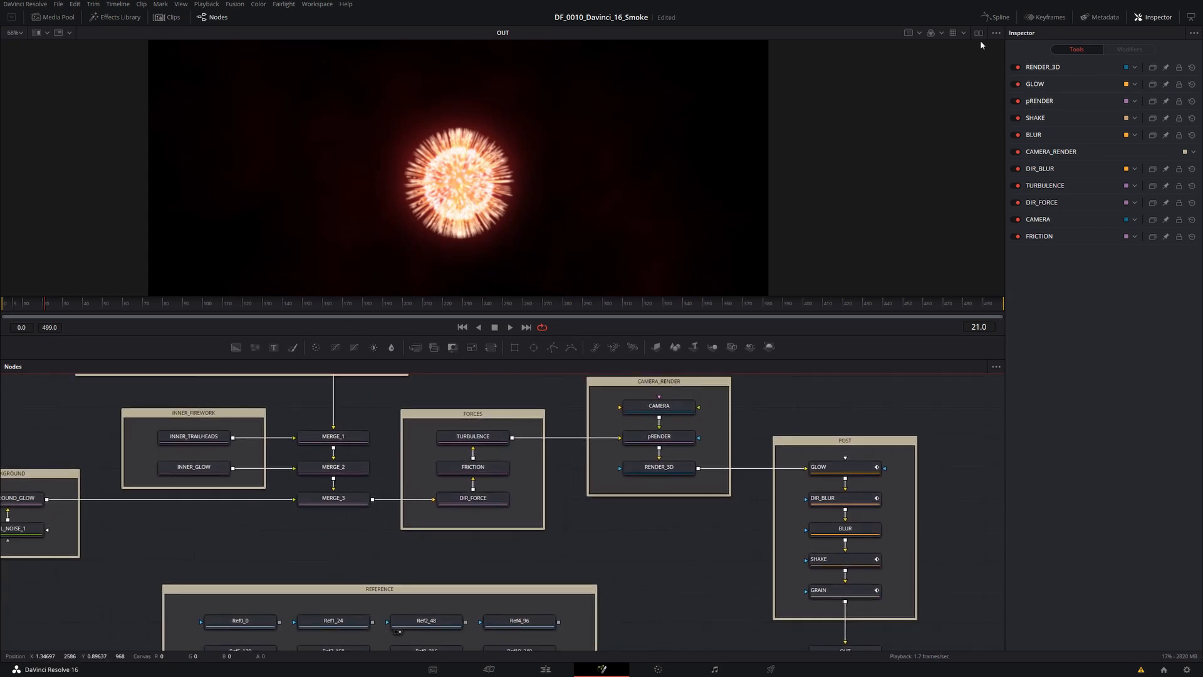
left_click(978, 33)
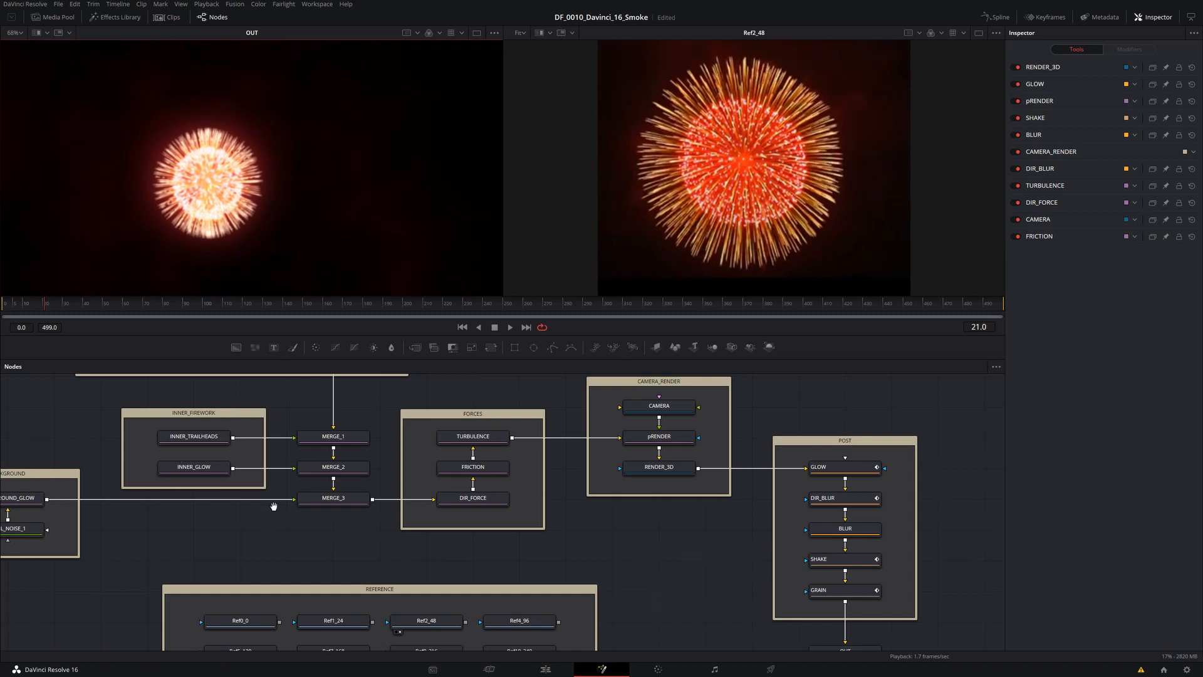
left_click_drag(272, 503, 298, 415)
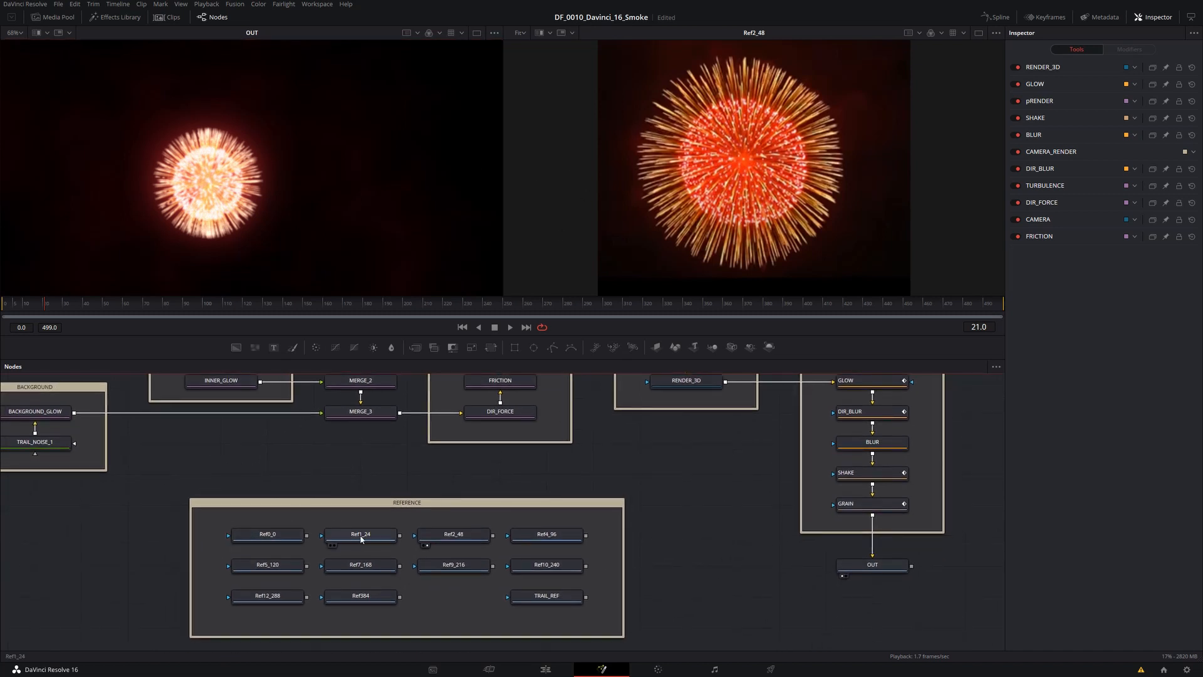
left_click_drag(363, 538, 672, 209)
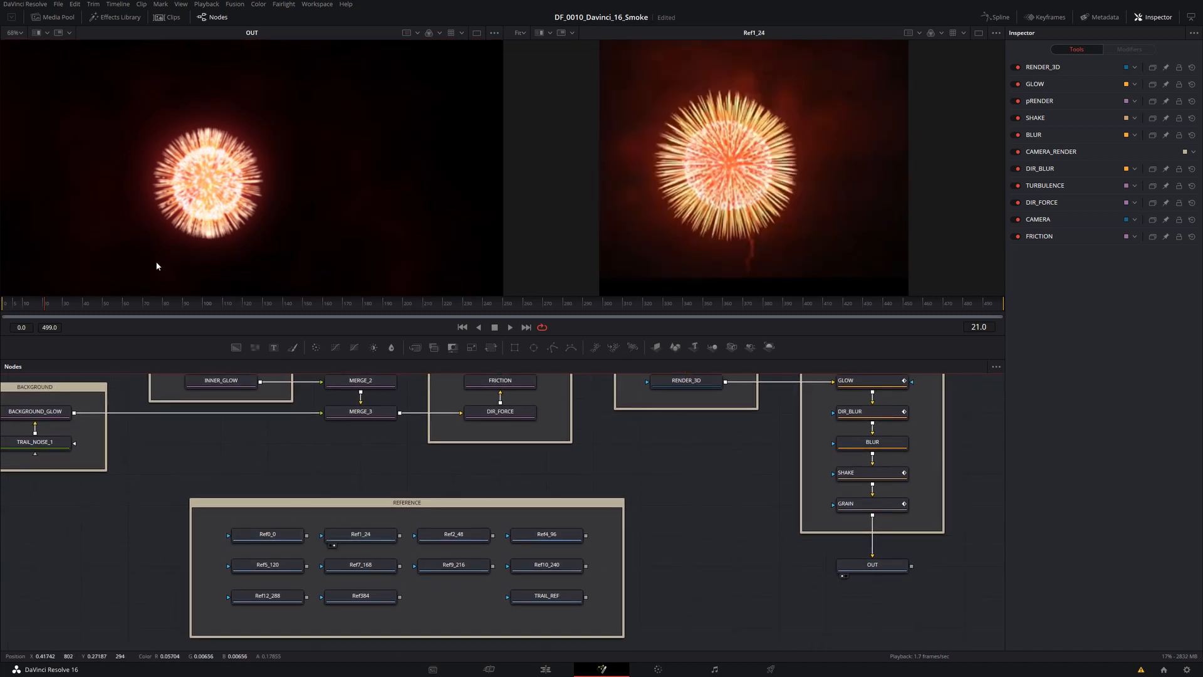
left_click(53, 304)
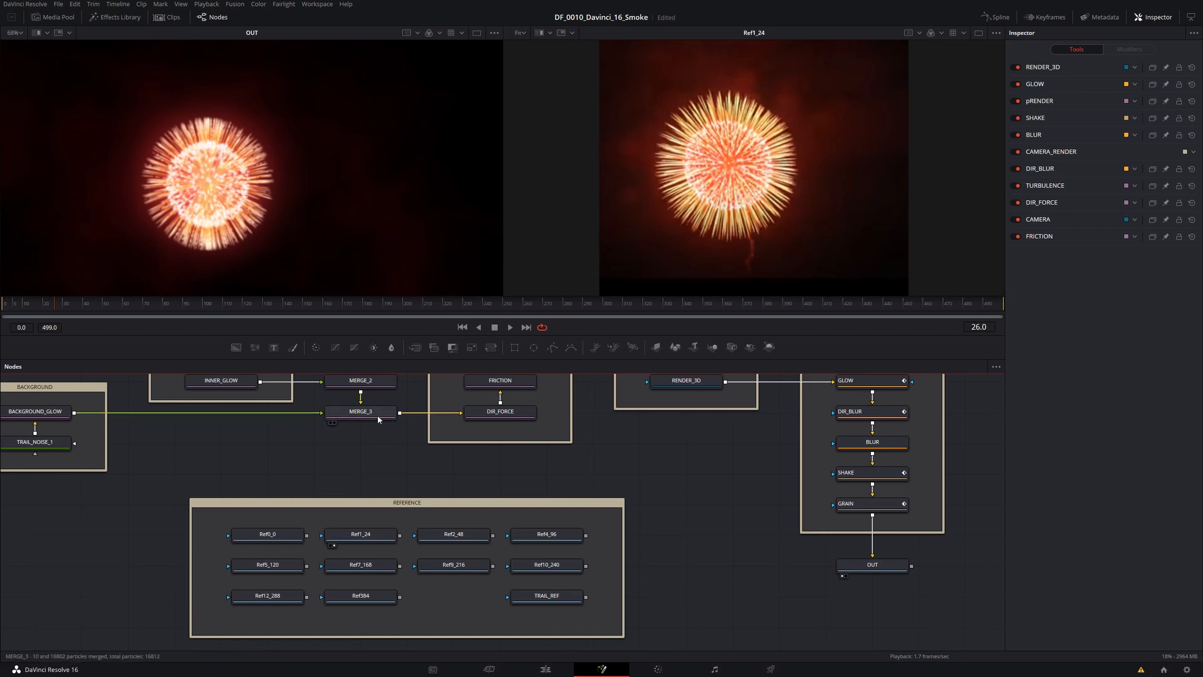
Step: Switch back to a single viewer that shows only the OUT node
left_click(977, 32)
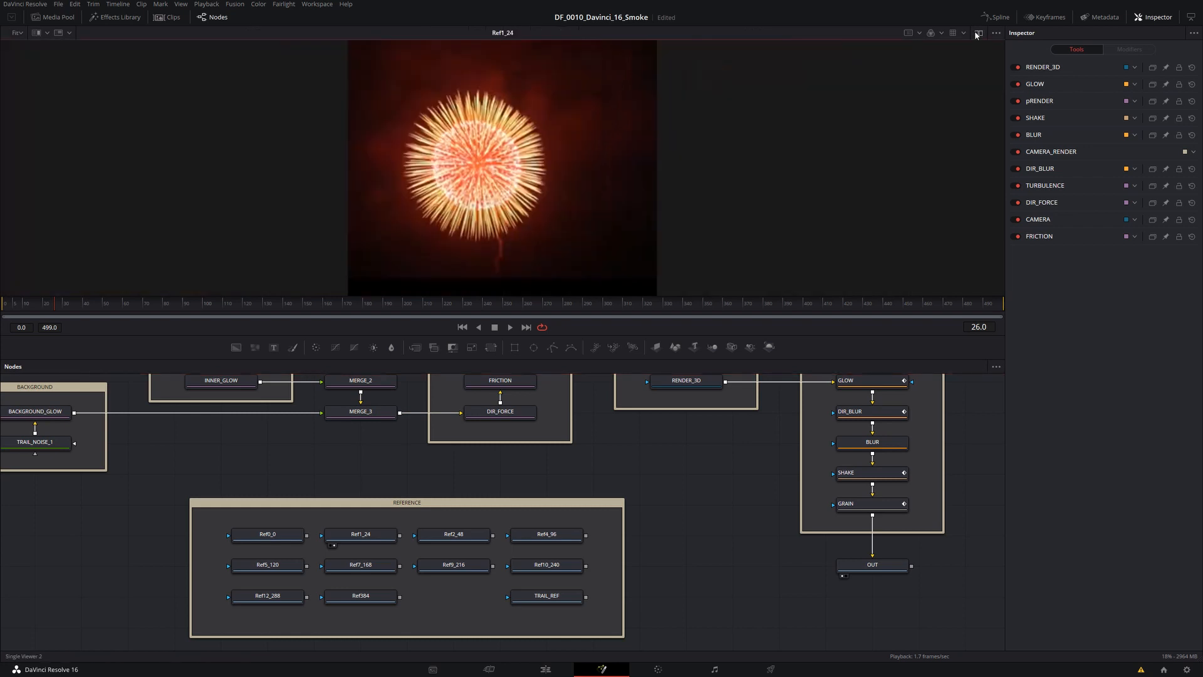
left_click(977, 33)
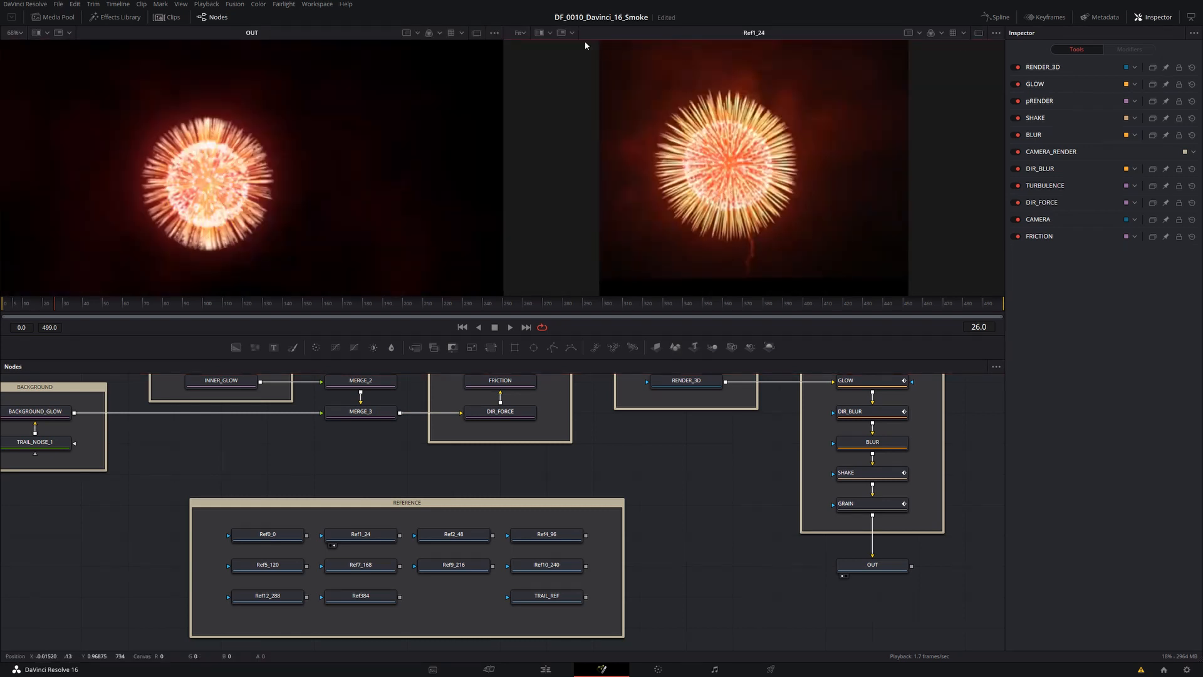
left_click(478, 33)
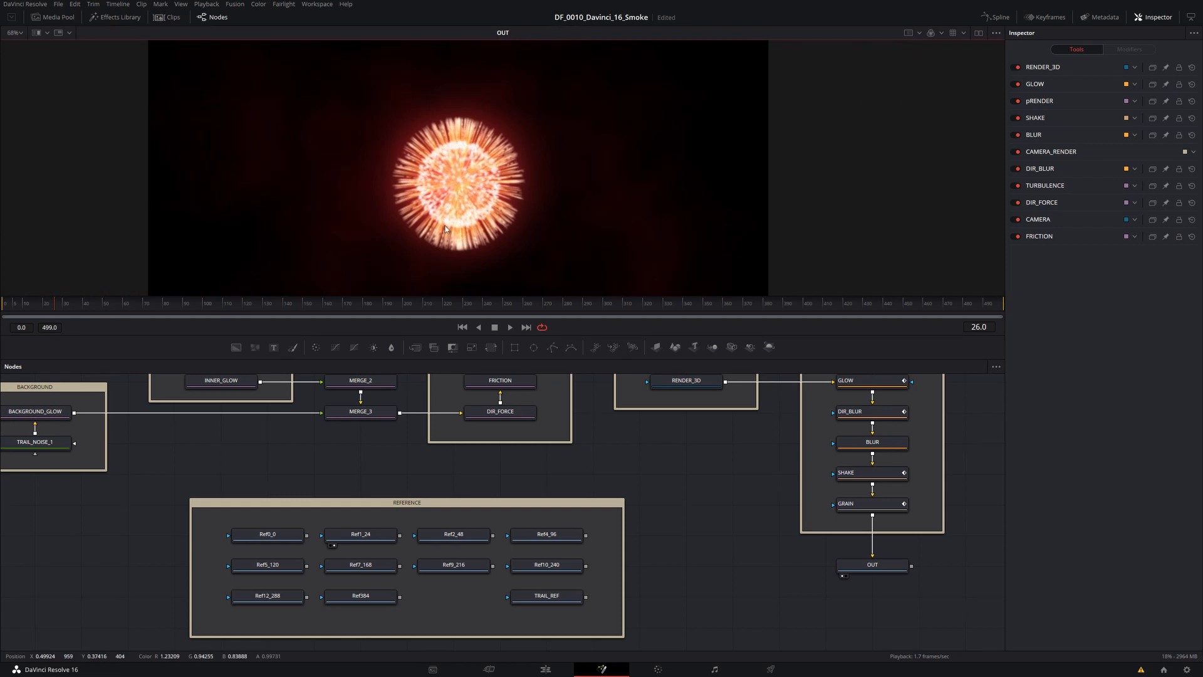
Step: Check how the firework develops and fades at frames 78, 155 and 303
scroll(371, 551, "up", 3)
left_click(160, 307)
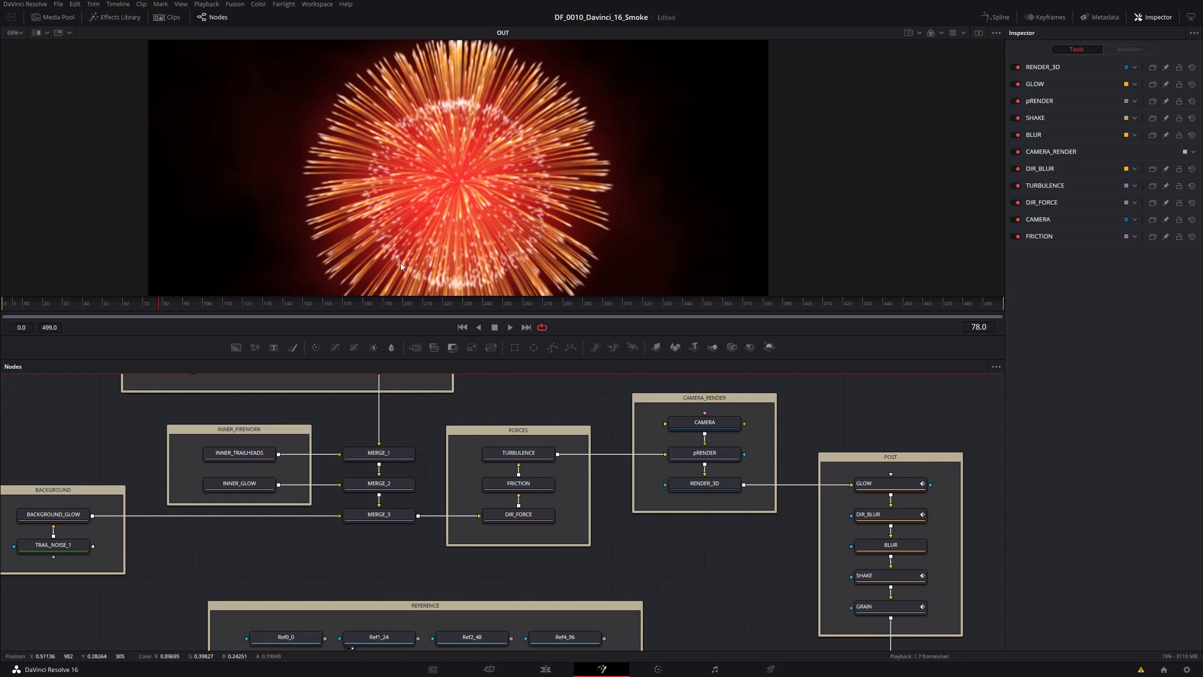
left_click(318, 307)
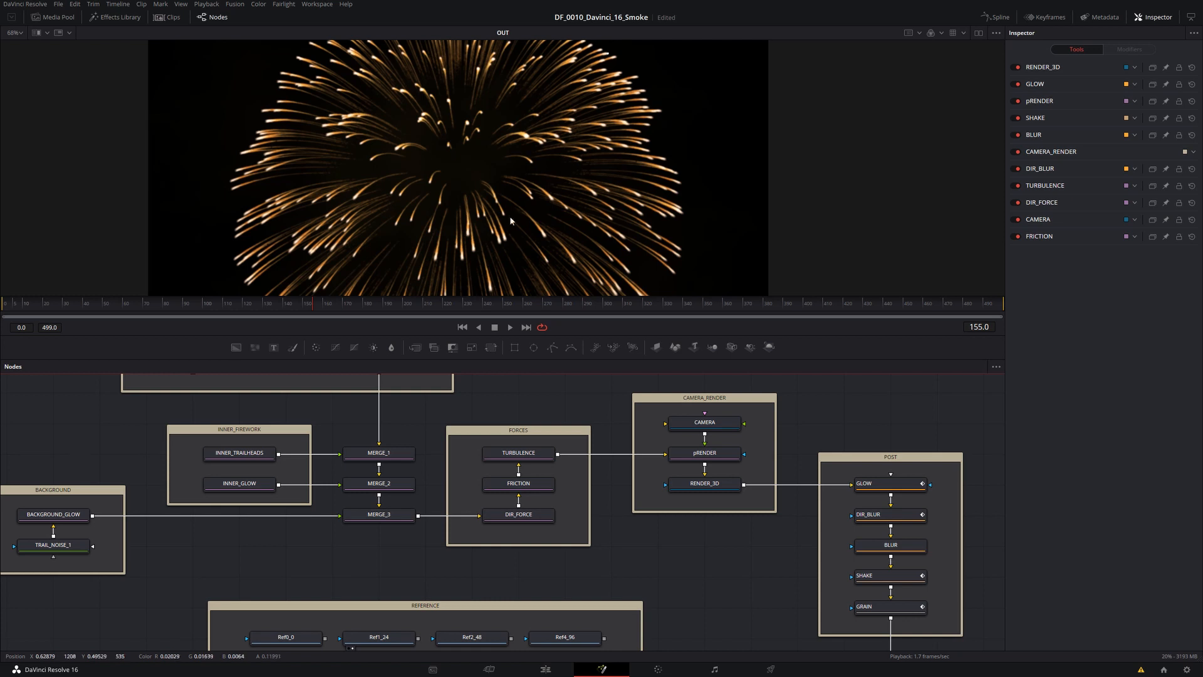
left_click_drag(430, 305, 611, 310)
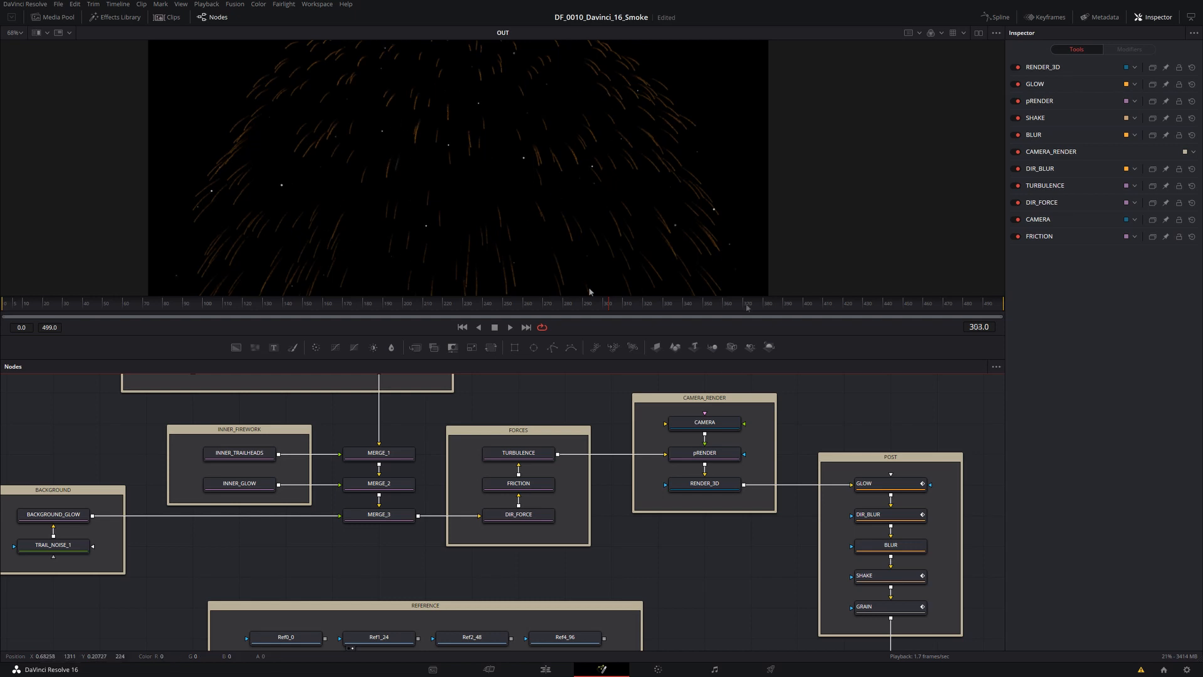
Step: View the firework's fade-out at two later points beyond frame 303
left_click(708, 305)
left_click(850, 305)
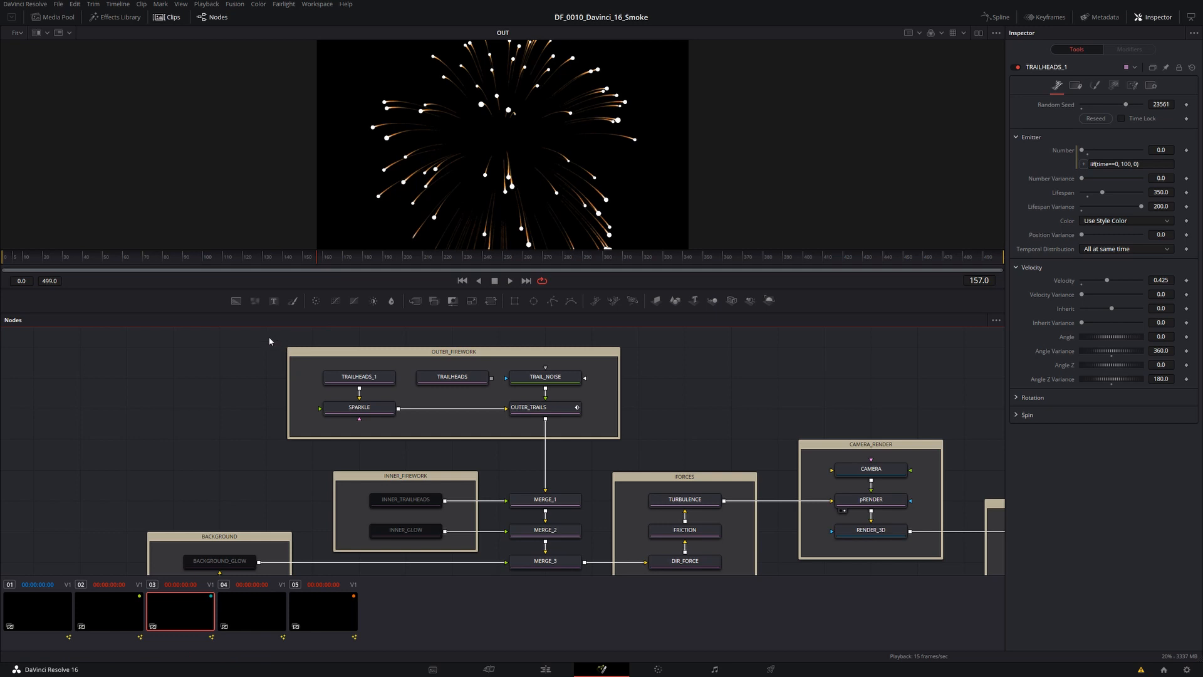
Step: Look over the OUTER_FIREWORK and neighbouring node groups, and show the settings of TRAILHEADS and TRAILHEADS_1
left_click_drag(269, 338, 645, 462)
scroll(415, 440, "down", 3)
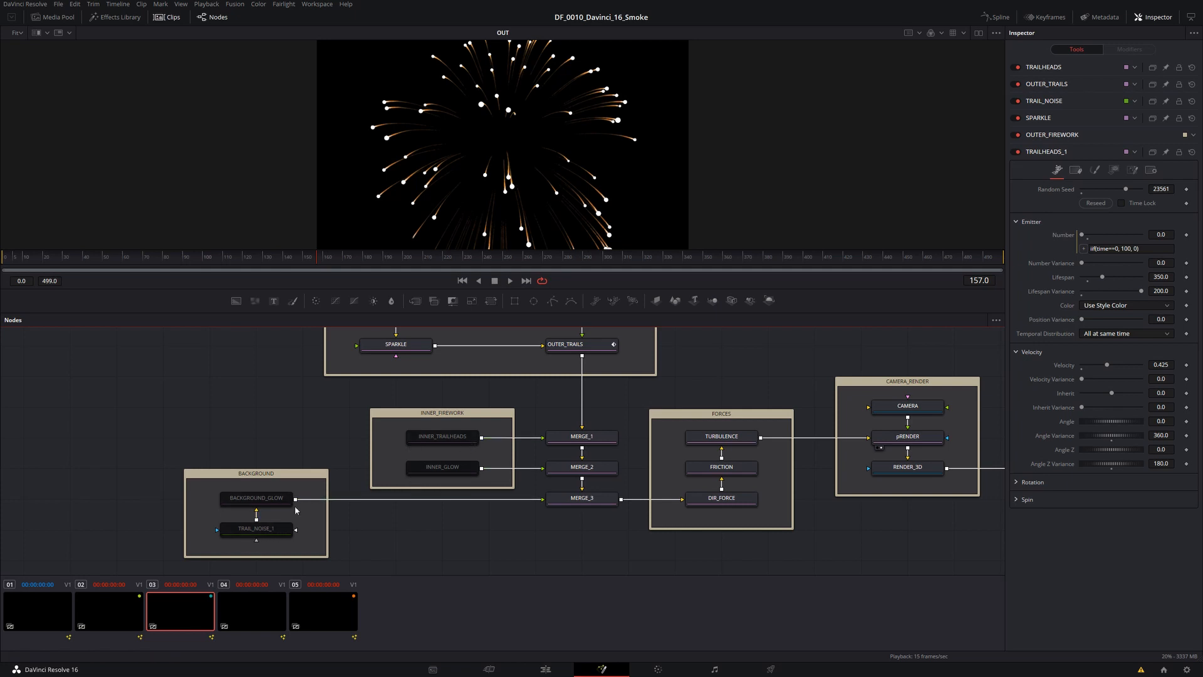
left_click_drag(761, 376, 535, 412)
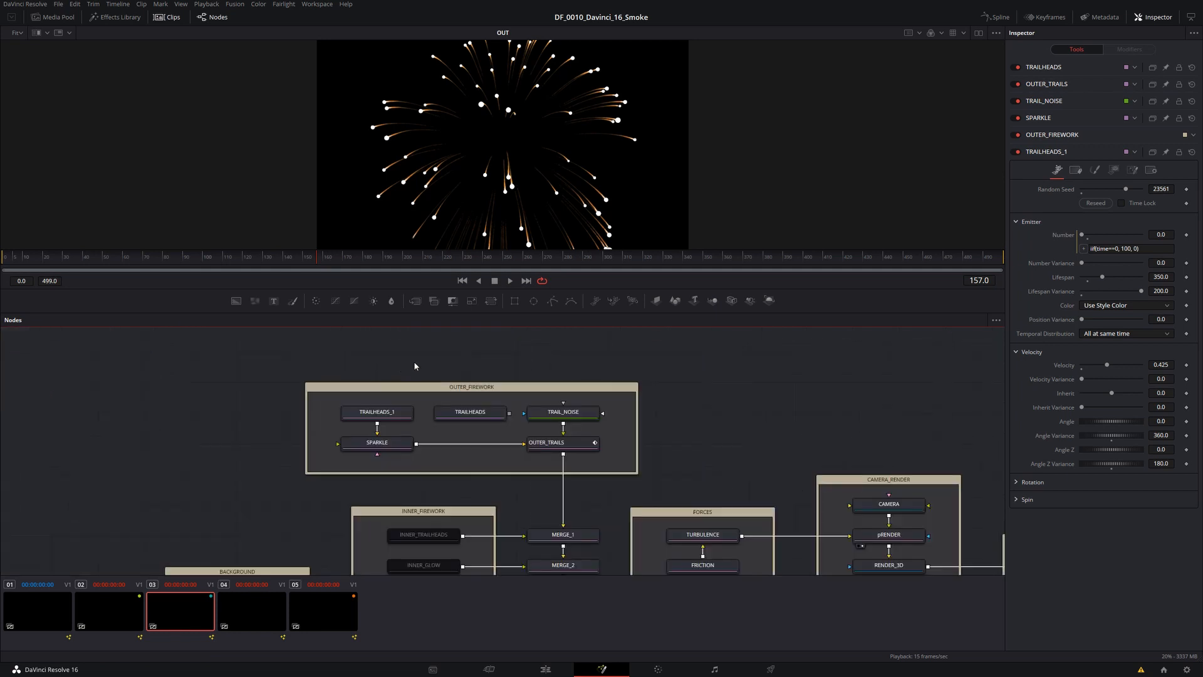
left_click(464, 411)
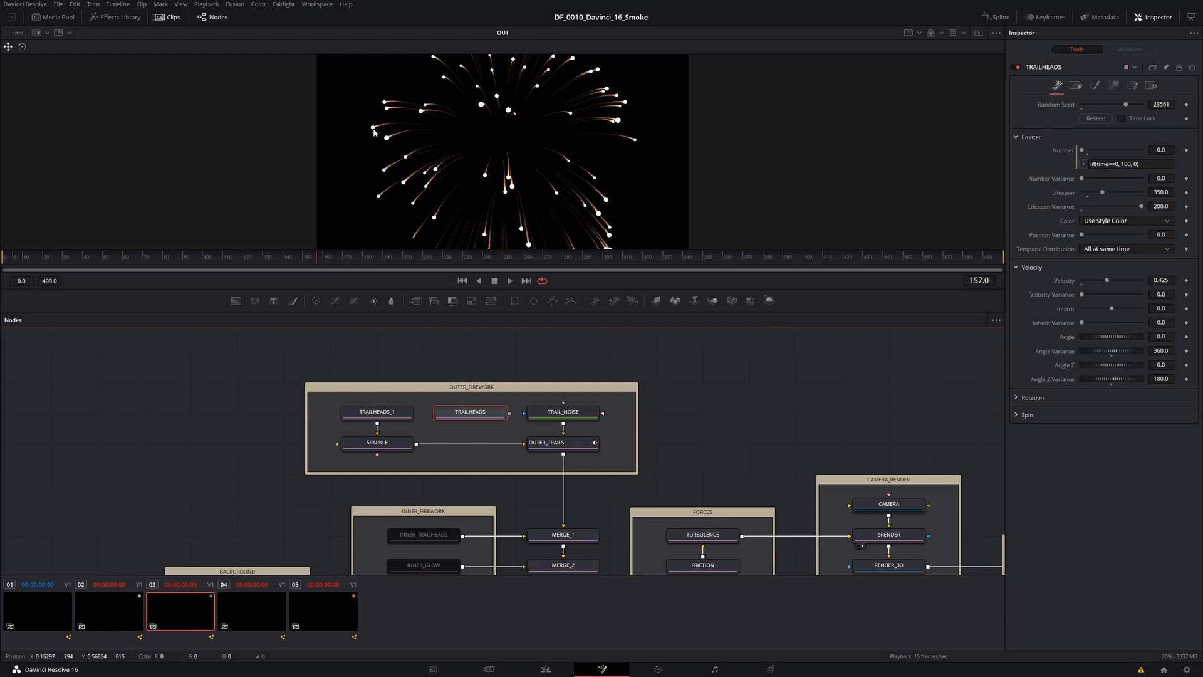
left_click(387, 413)
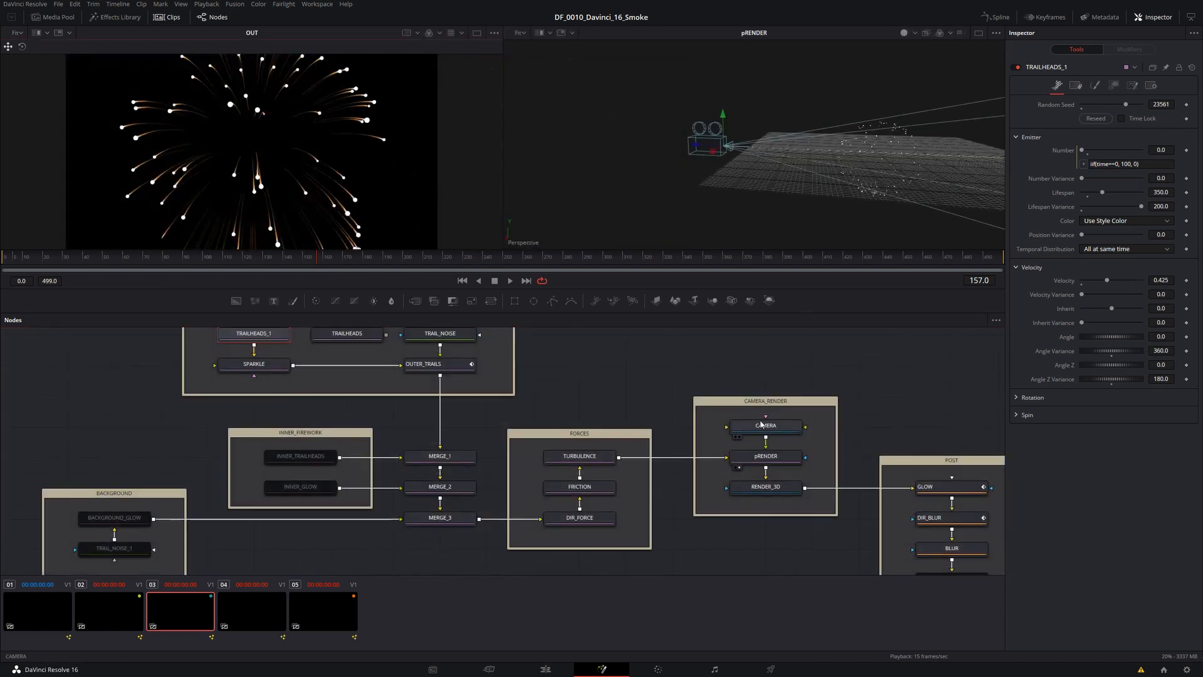
Step: Inspect the particle sphere from several angles in the pRENDER 3D view and check the region and emitter settings of TRAILHEADS_1
left_click_drag(863, 172, 732, 153)
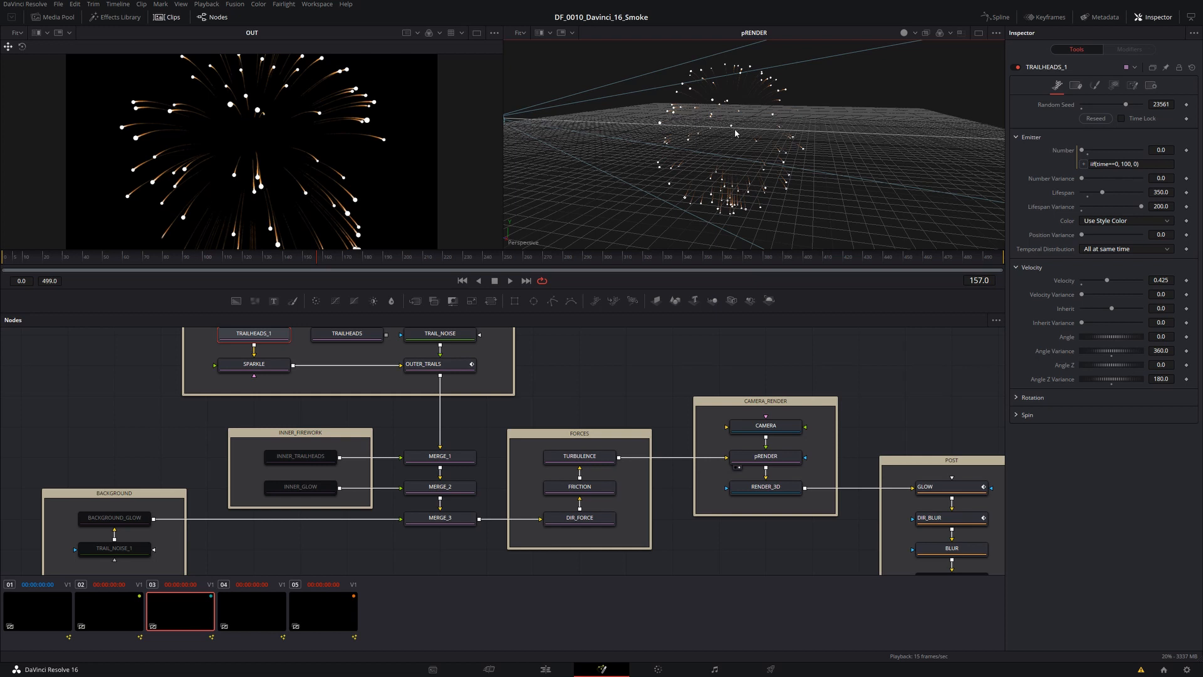
left_click(1115, 86)
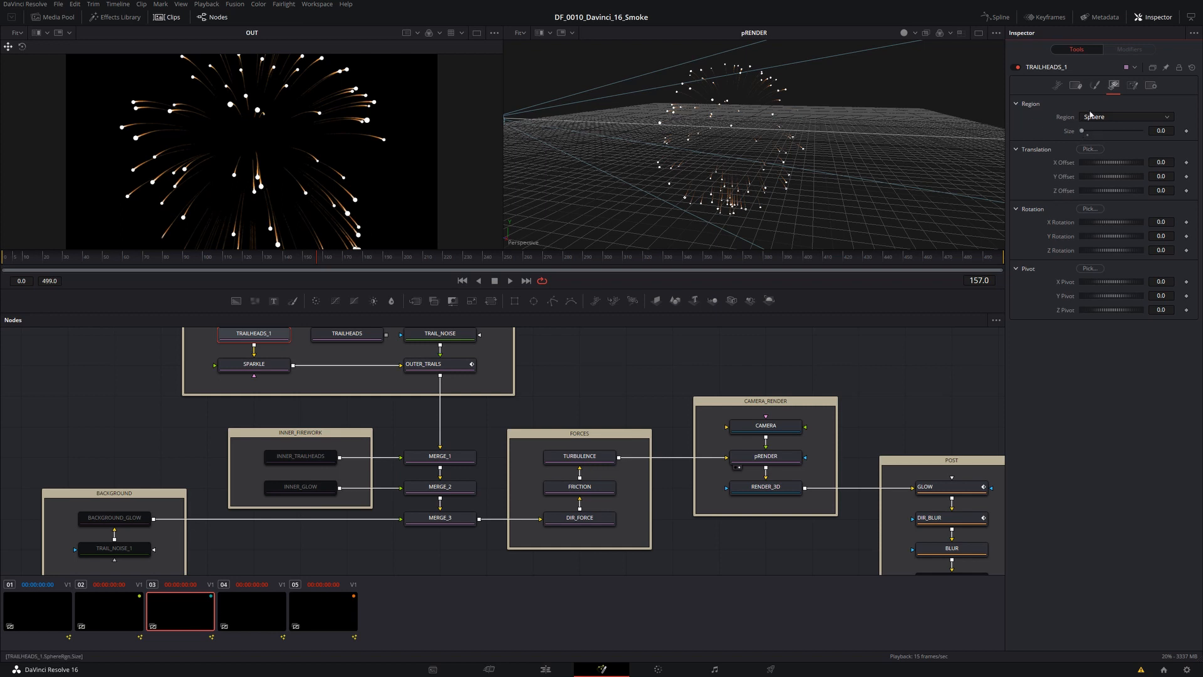
left_click(1058, 85)
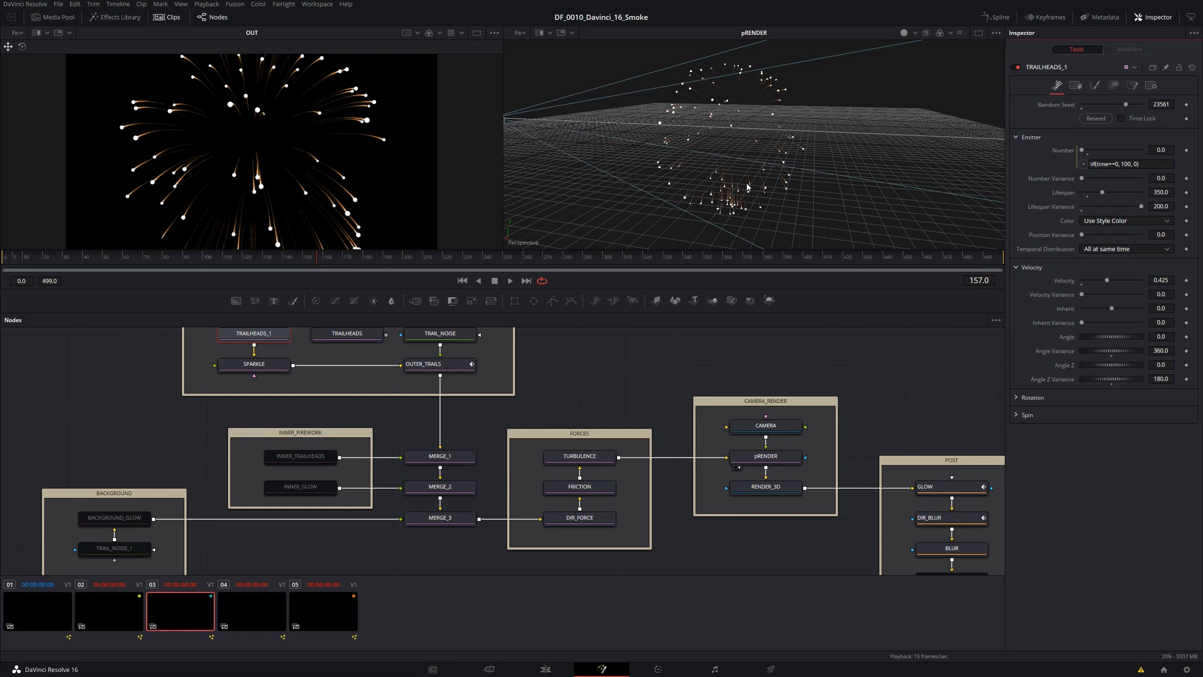
left_click_drag(748, 187, 752, 185)
left_click_drag(708, 135, 703, 166)
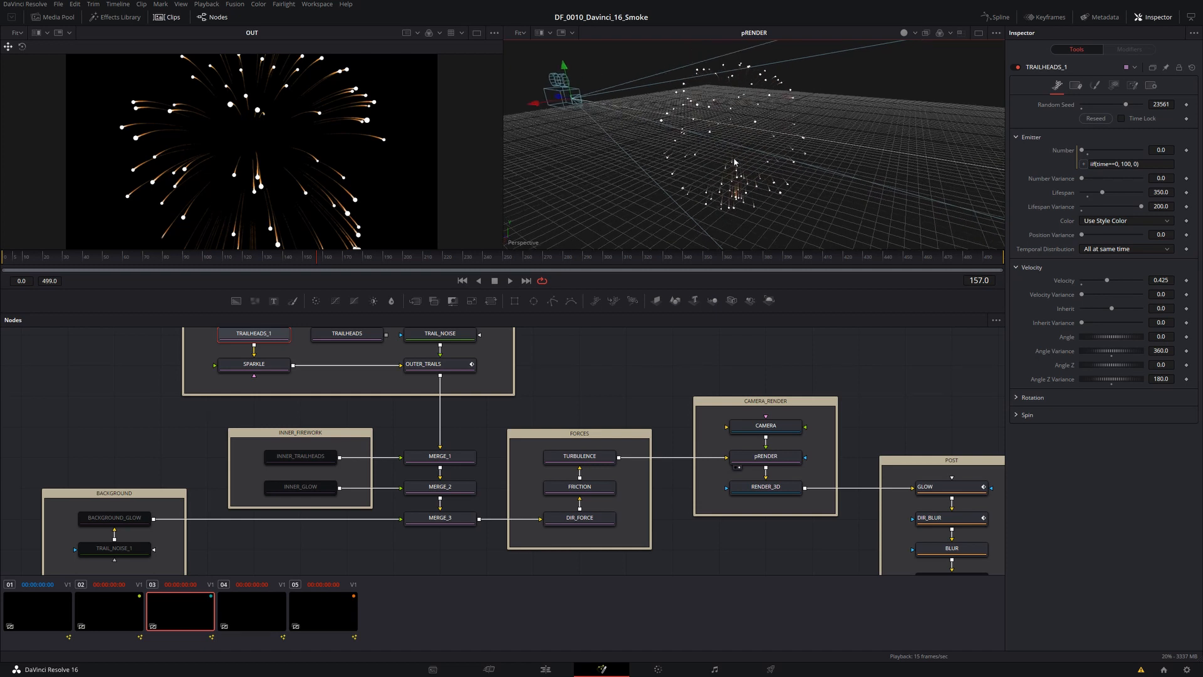
Step: Look over the REFERENCE group, and examine the Number expression of TRAILHEADS_1 together with the particles in 3D
left_click_drag(598, 380, 562, 348)
left_click_drag(517, 423, 546, 448)
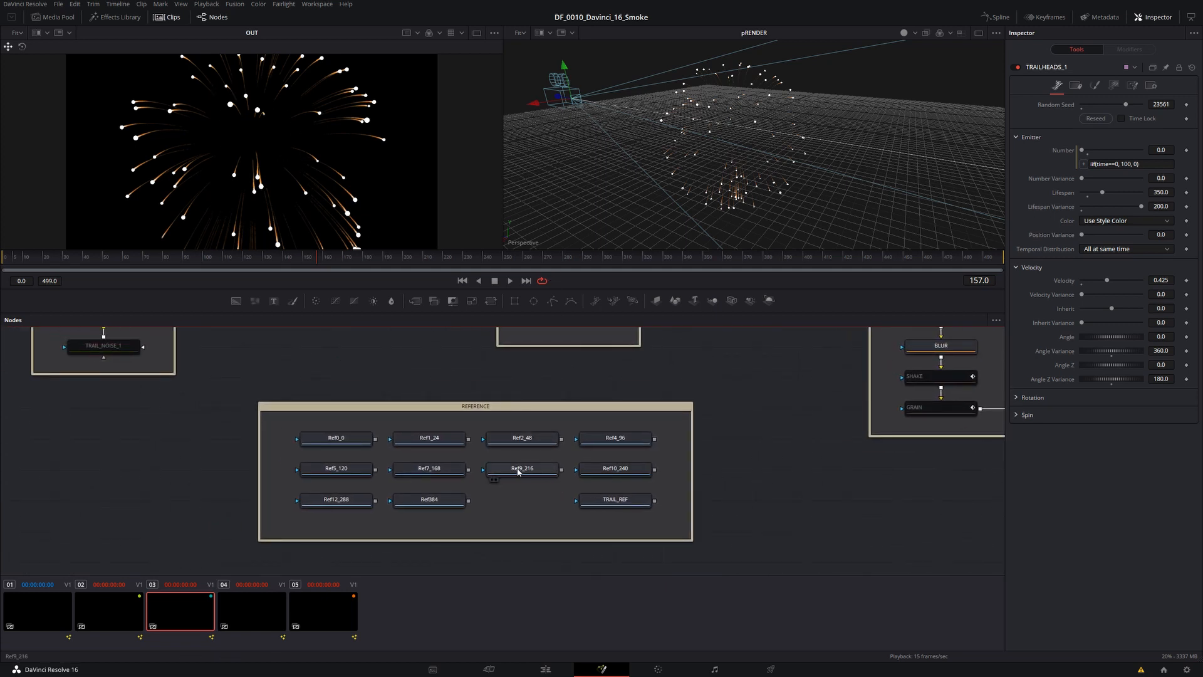
left_click_drag(334, 466, 686, 220)
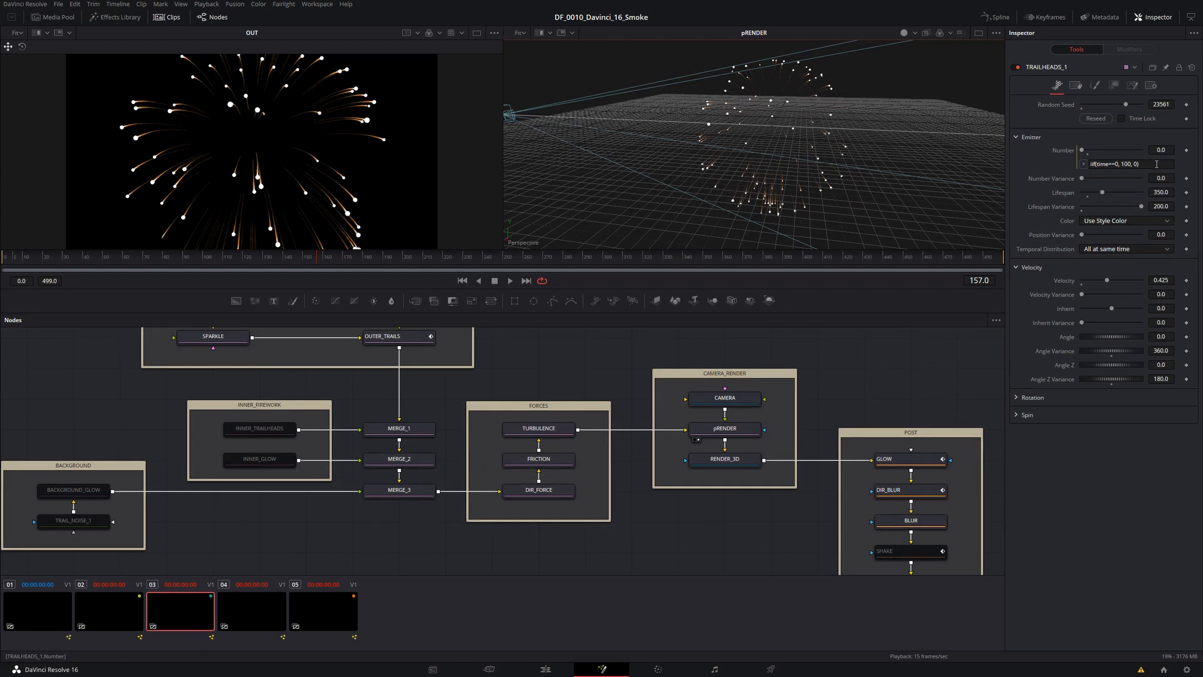
left_click(1156, 165)
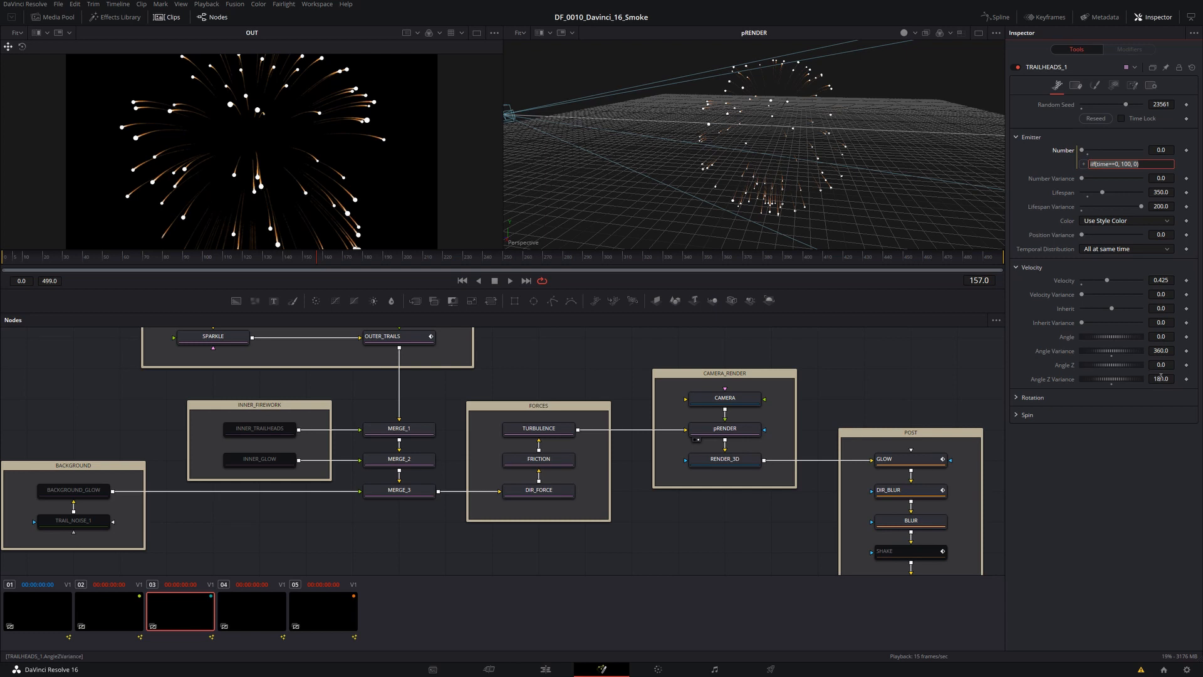
left_click_drag(761, 168, 635, 187)
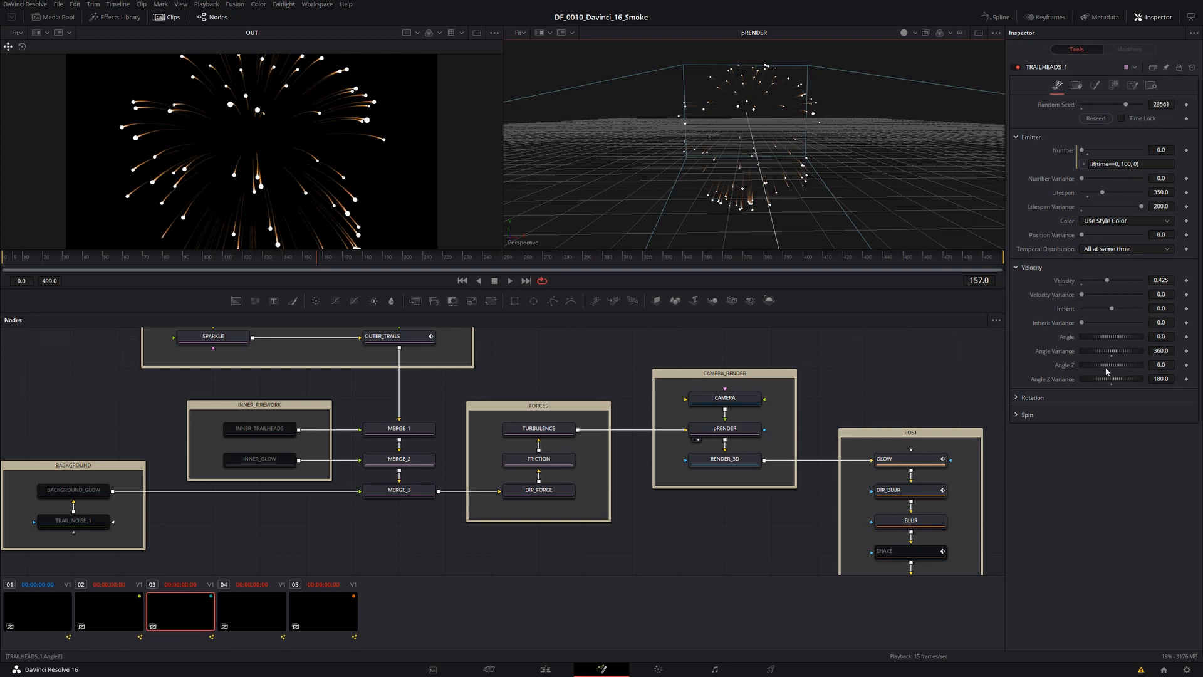
Step: Set the Angle Z Variance of TRAILHEADS_1 to 0
left_click(1158, 378)
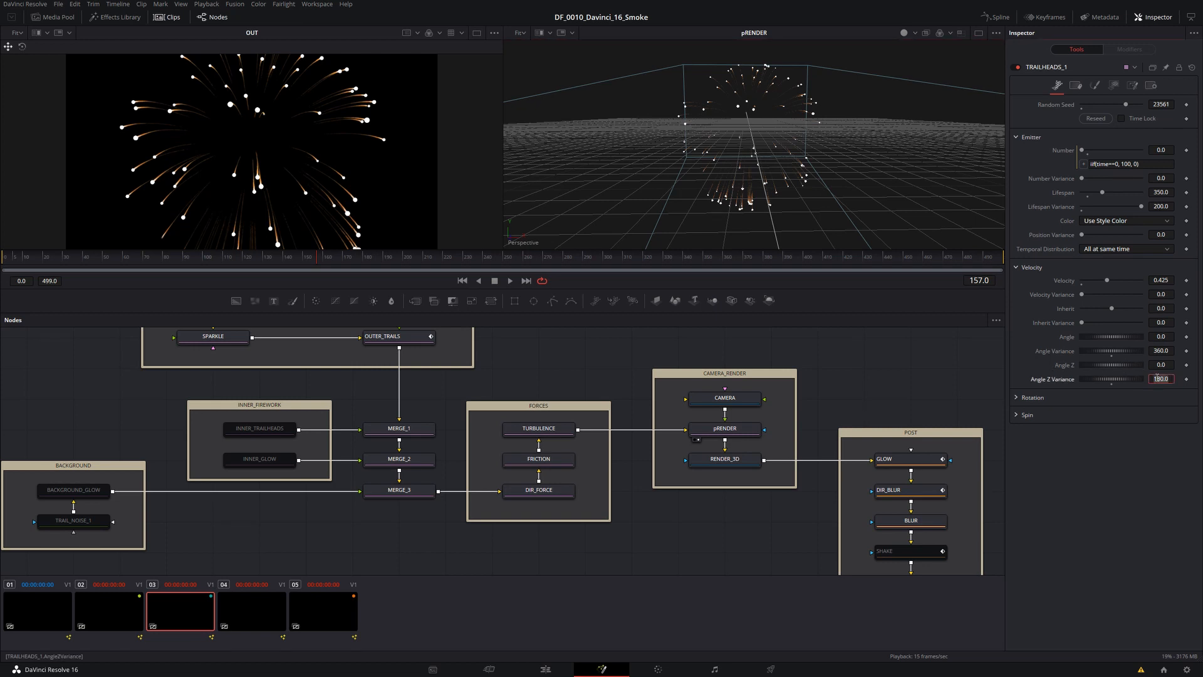
type("90")
key("Return")
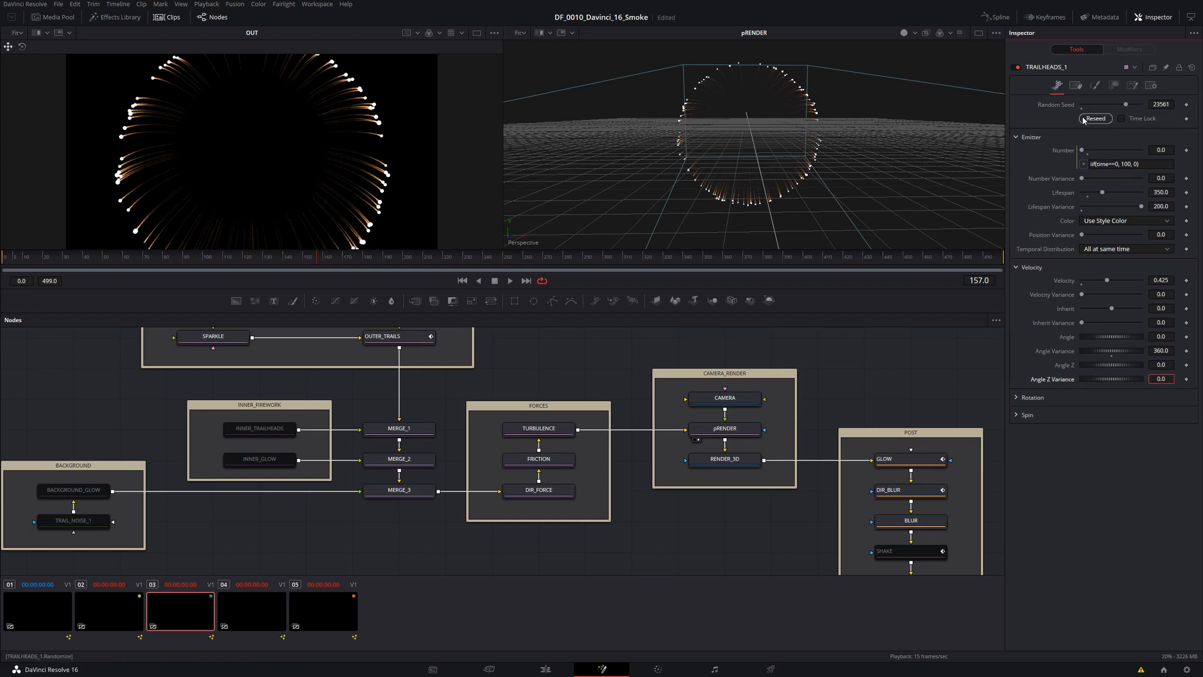
Step: Reseed the TRAILHEADS_1 emitter twice and inspect the particle ring from other angles in the 3D view
left_click(1108, 121)
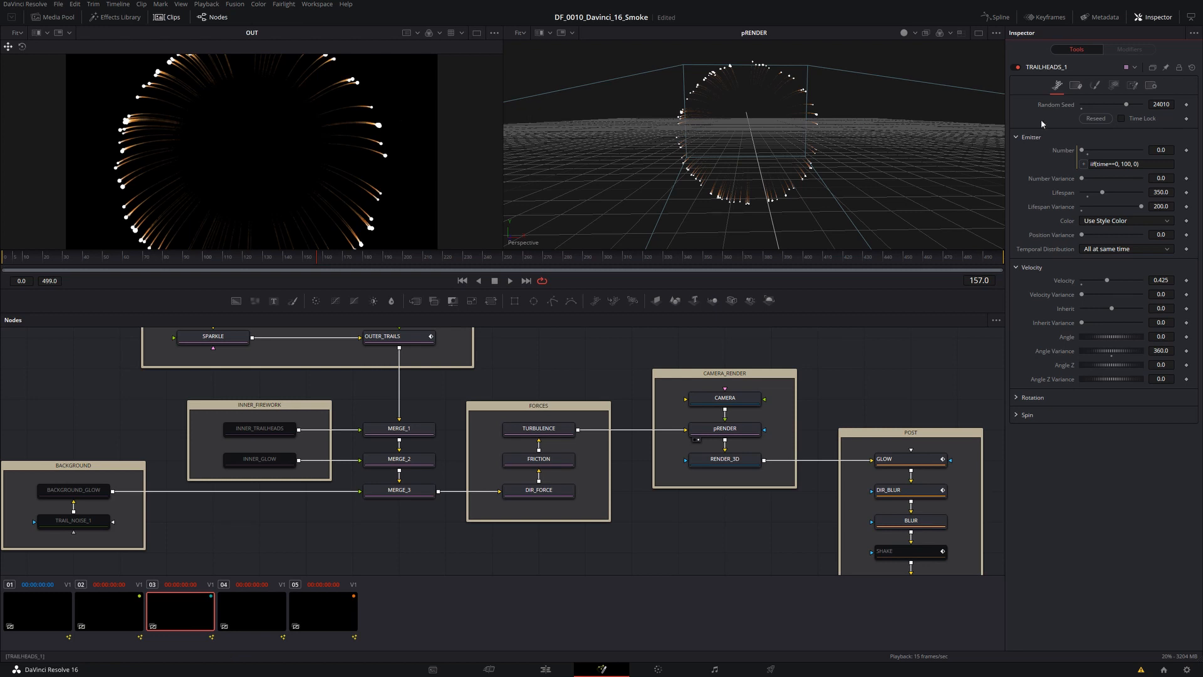
left_click(1095, 119)
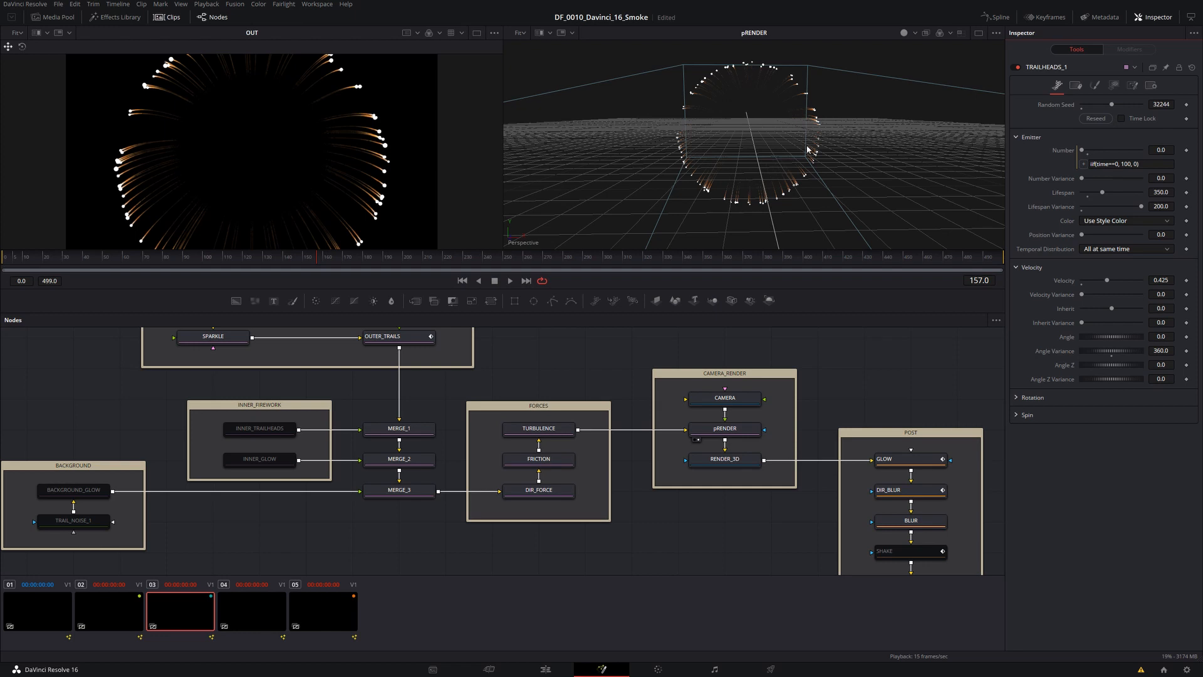
left_click_drag(819, 143, 818, 91)
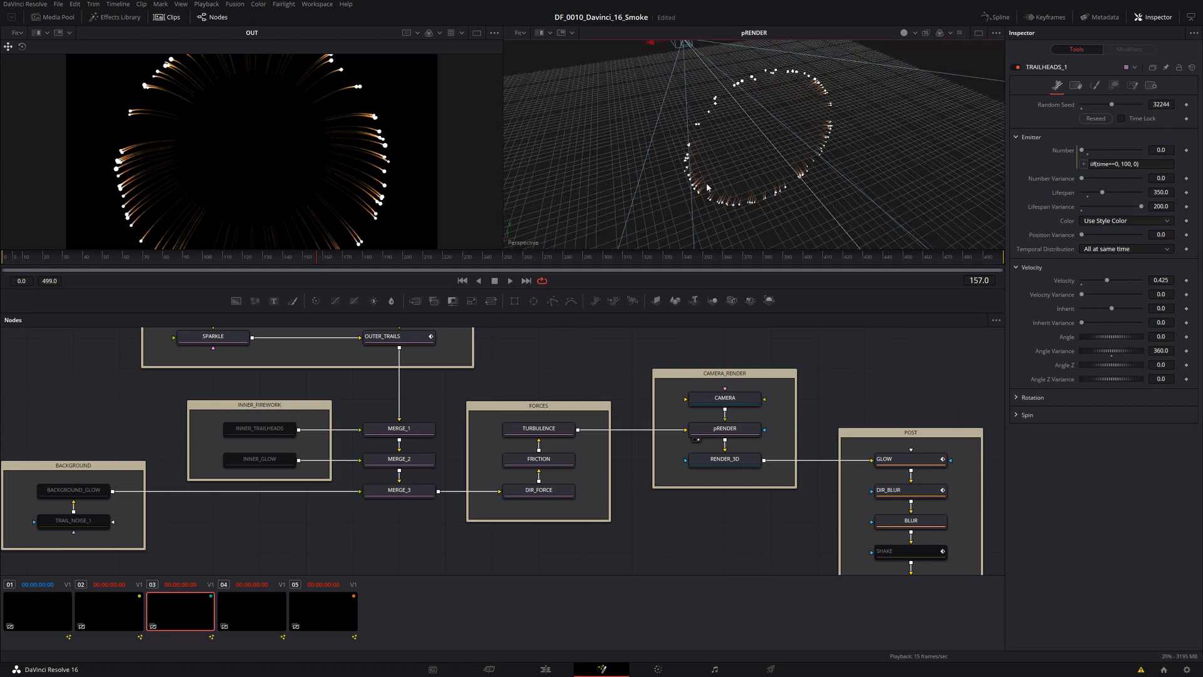
left_click(1163, 379)
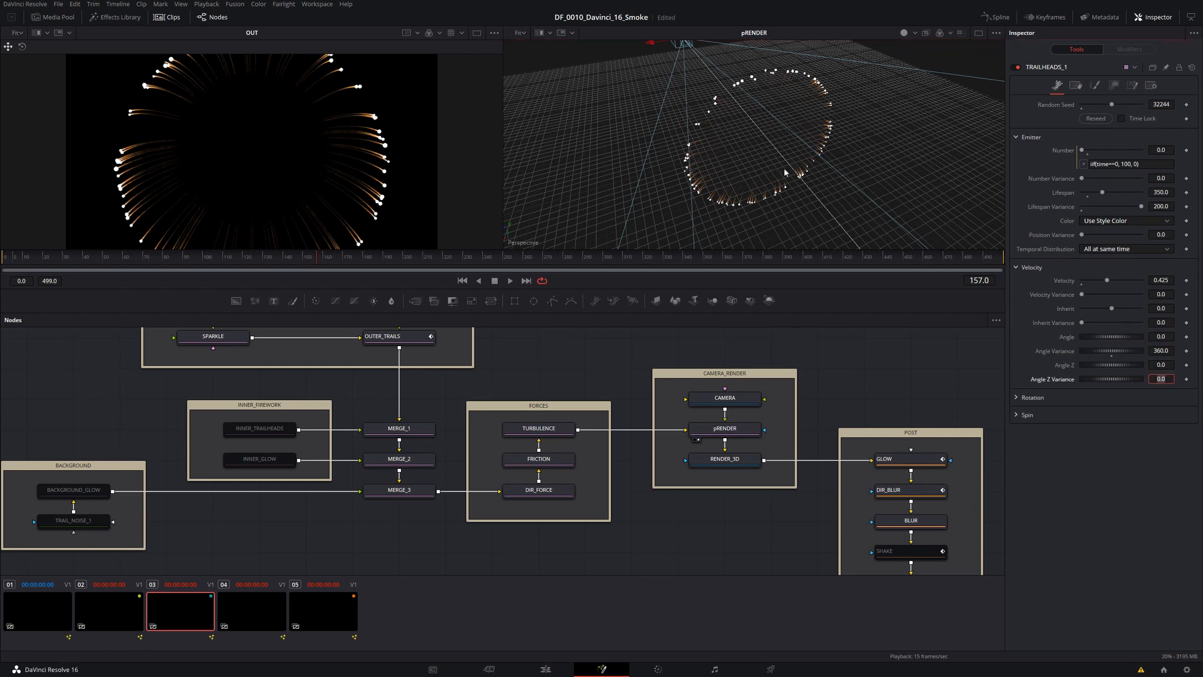
left_click_drag(786, 172, 835, 178)
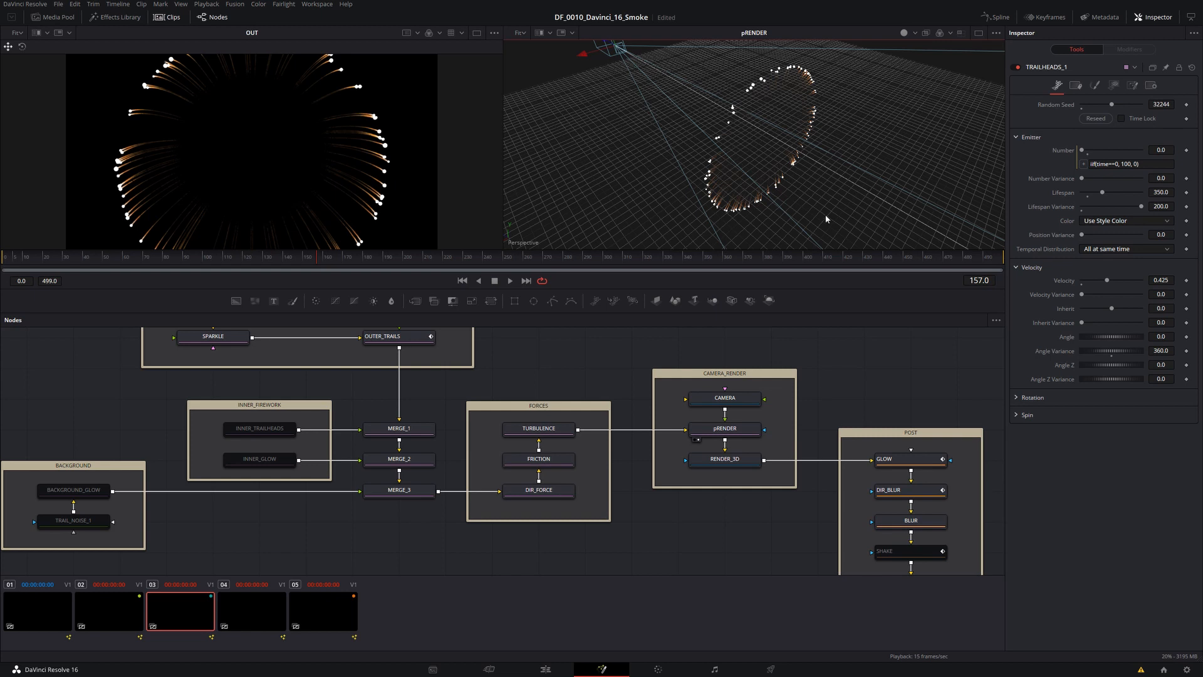
Step: Set the Angle Z Variance of TRAILHEADS_1 to 180 and inspect the particles in the 3D view
left_click(1162, 378)
type("180")
key("Return")
left_click_drag(711, 155, 753, 107)
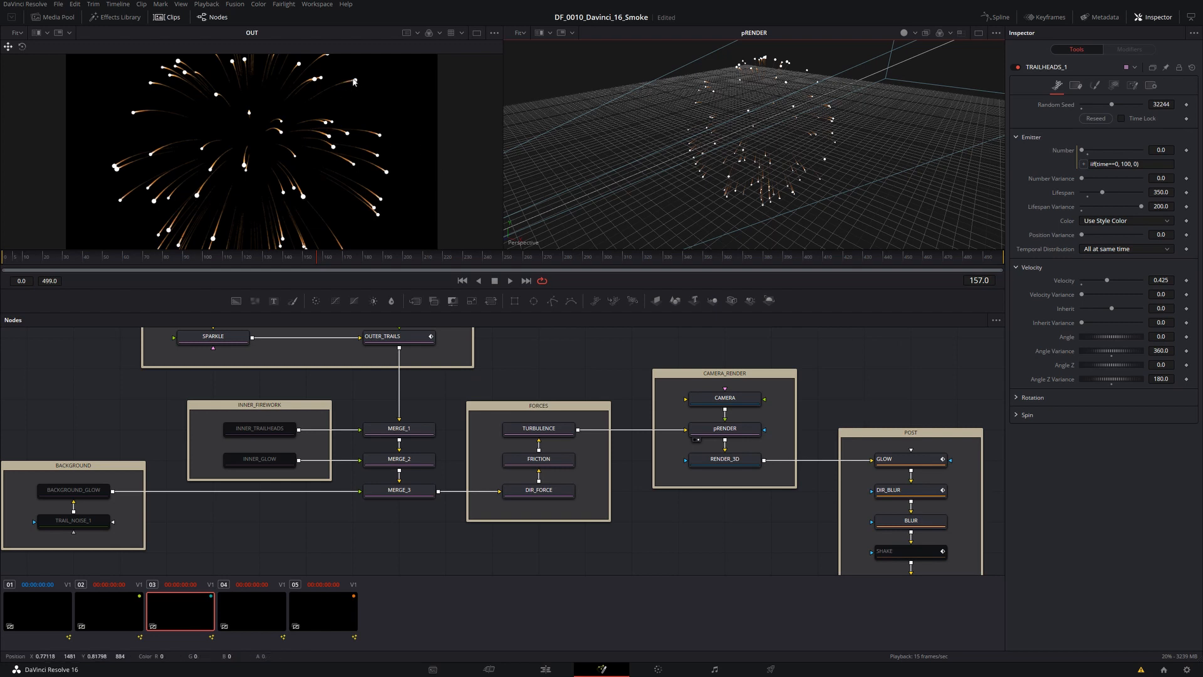
Step: Review the style, color, size and fade settings of TRAILHEADS_1, and return to its emitter controls
left_click(1095, 87)
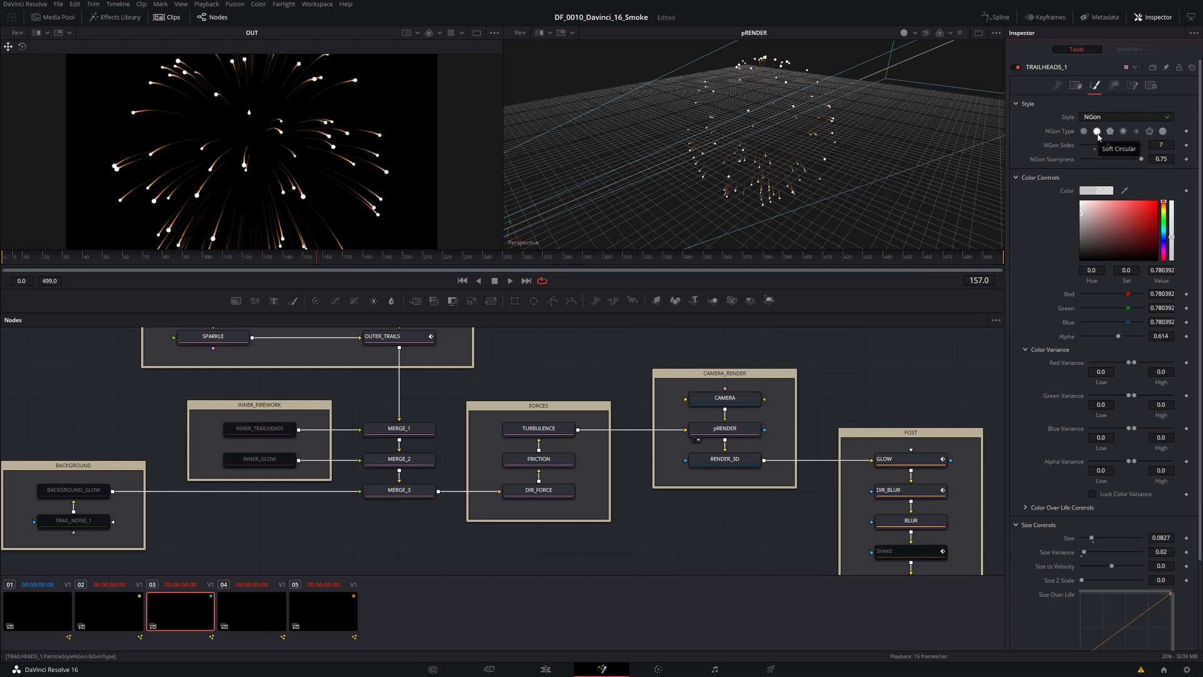
scroll(1097, 314, "down", 3)
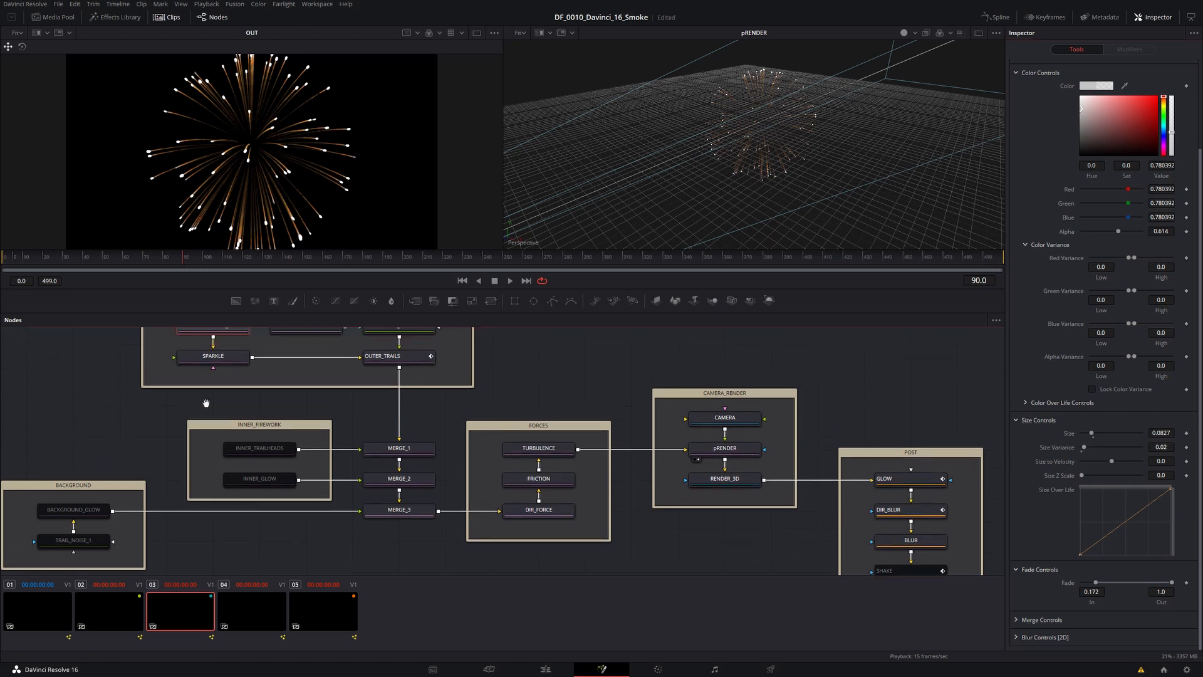
scroll(210, 394, "up", 2)
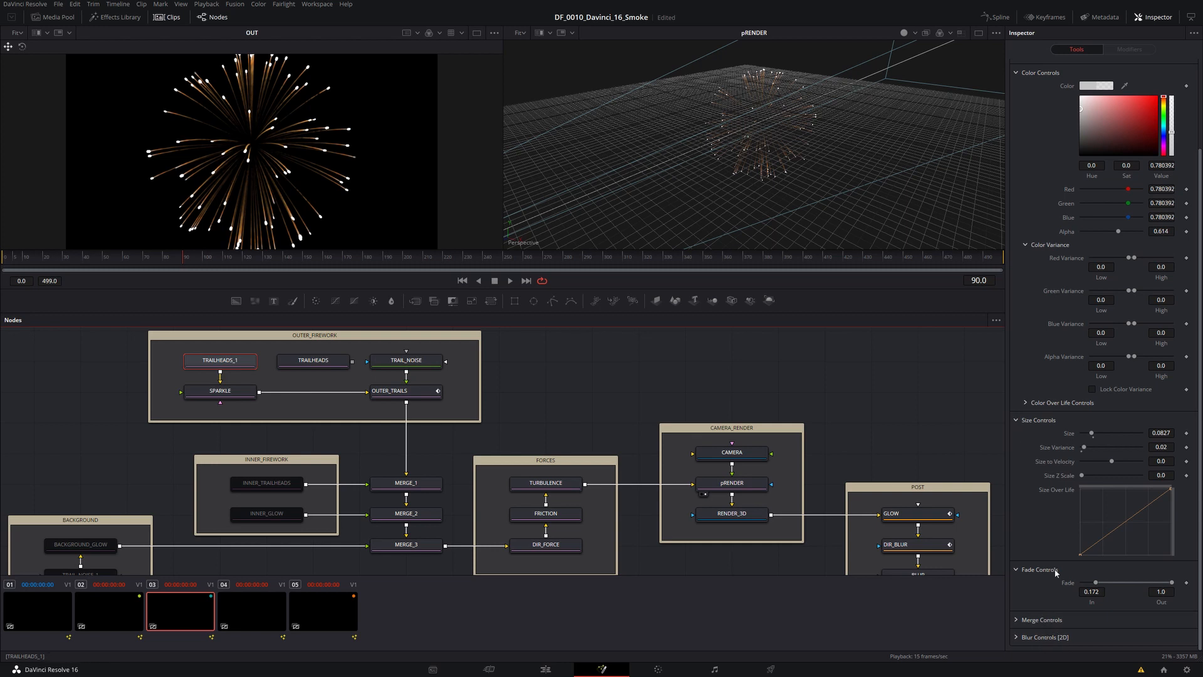
scroll(1078, 222, "up", 3)
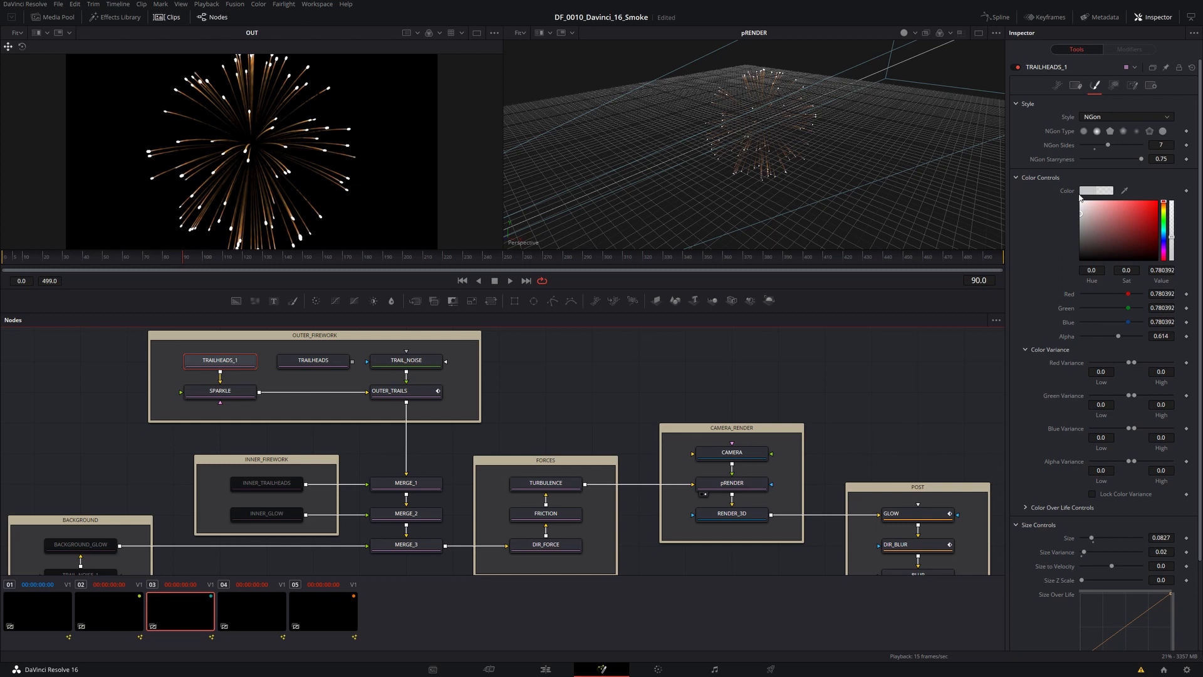
left_click(1058, 85)
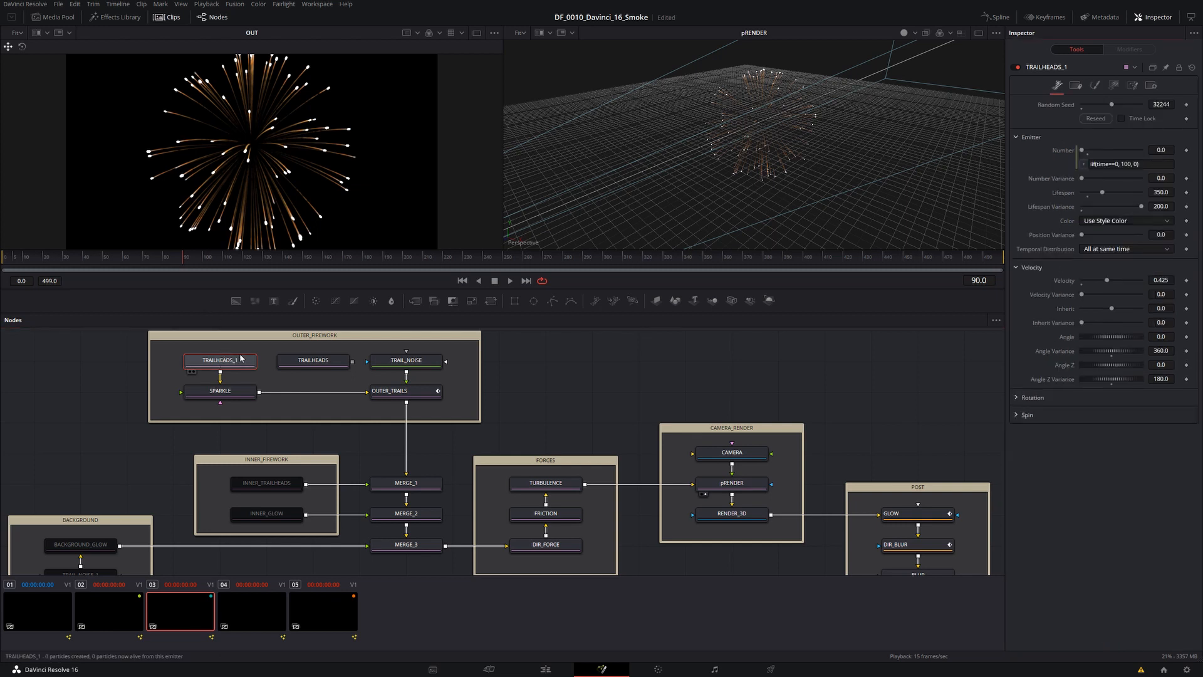
Step: Pull TRAILHEADS_1 out of the OUTER_FIREWORK group and put TRAILHEADS in its place as the input of SPARKLE
left_click_drag(225, 356, 37, 356)
mouse_move(321, 366)
left_mouse_down()
mouse_move(228, 367)
mouse_move(228, 390)
left_mouse_up()
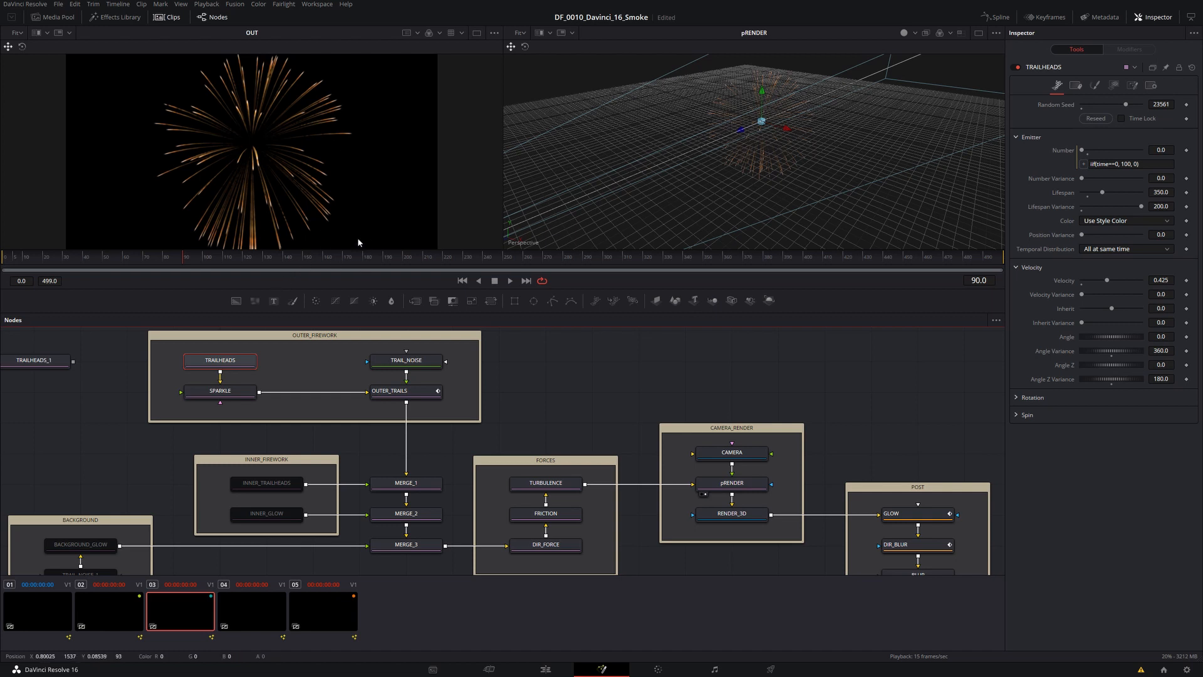
Step: Examine the size settings and Size Over Life curve of TRAILHEADS, and play the animation
left_click(1095, 86)
scroll(1074, 407, "down", 2)
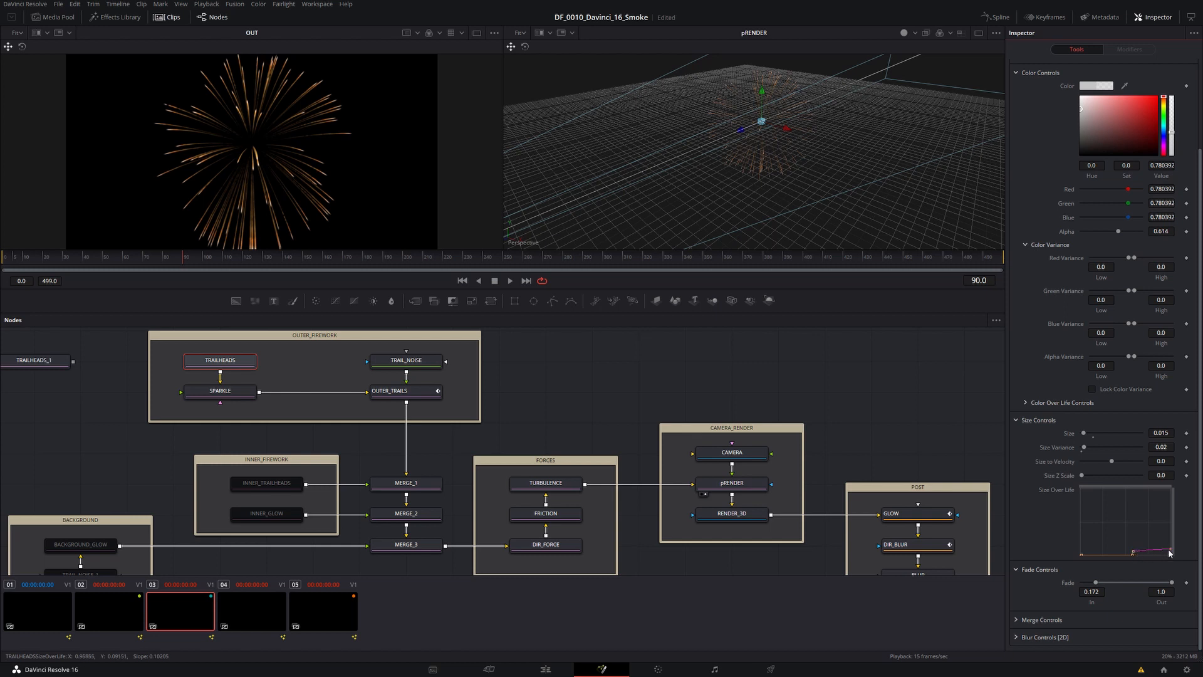
key("space")
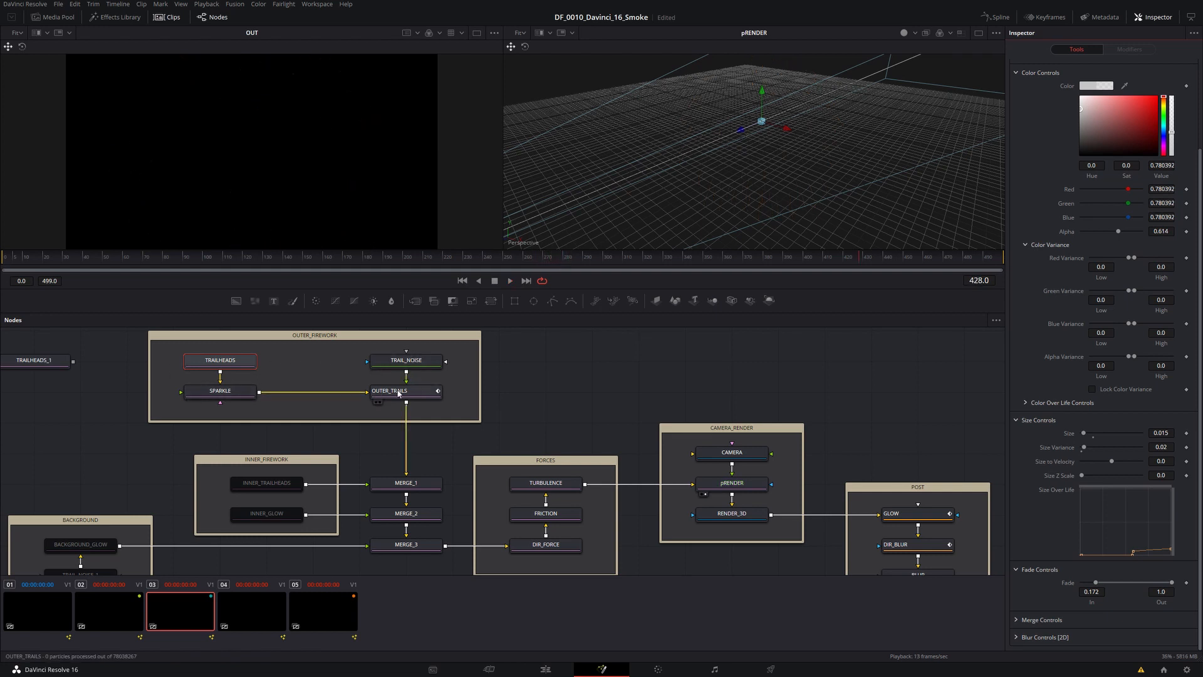
Step: Show TRAIL_NOISE in the second viewer, play the animated noise, and go to frame 265
left_click(418, 362)
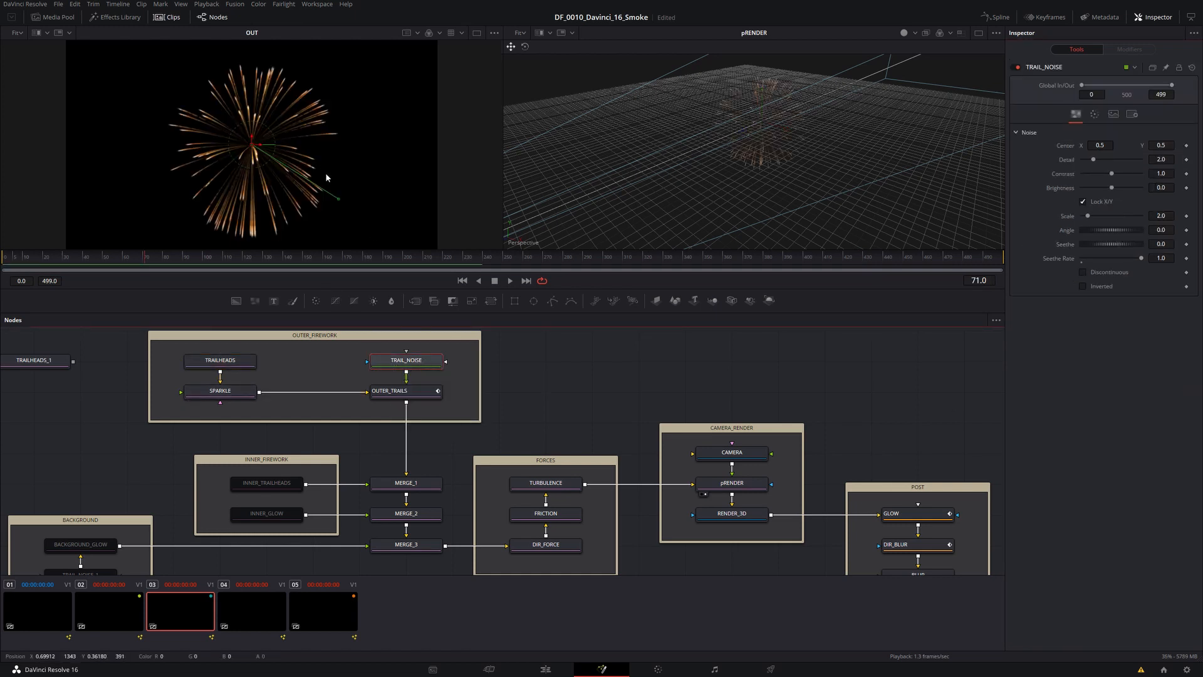
key("2")
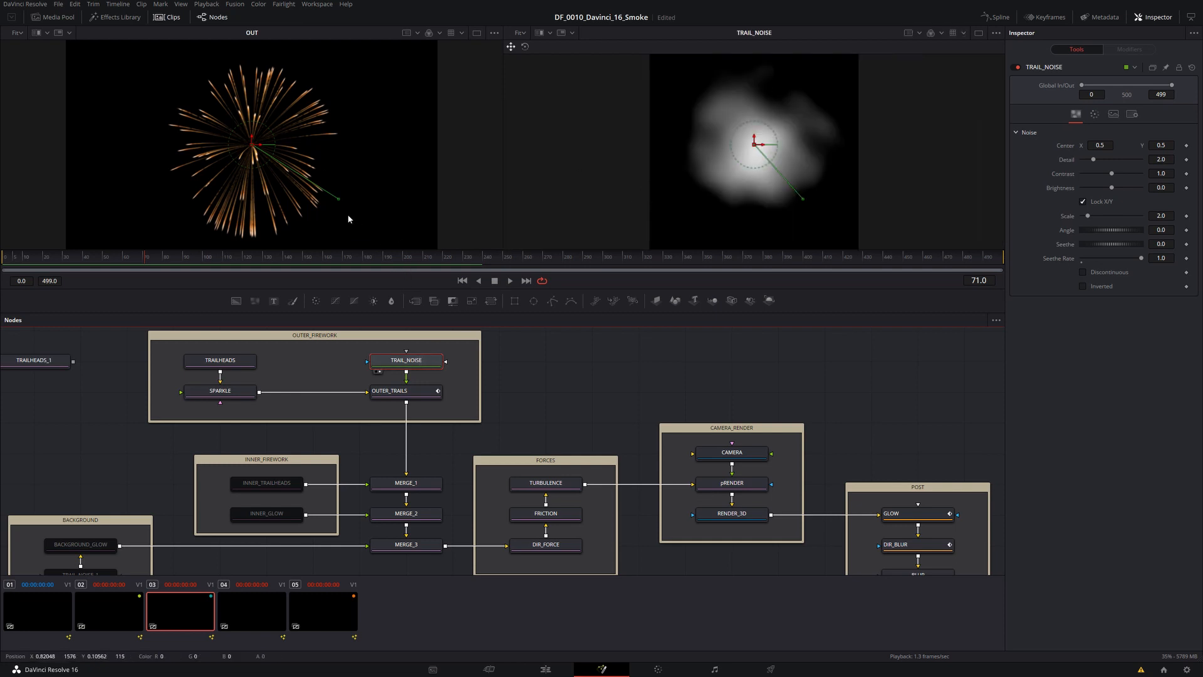
key("space")
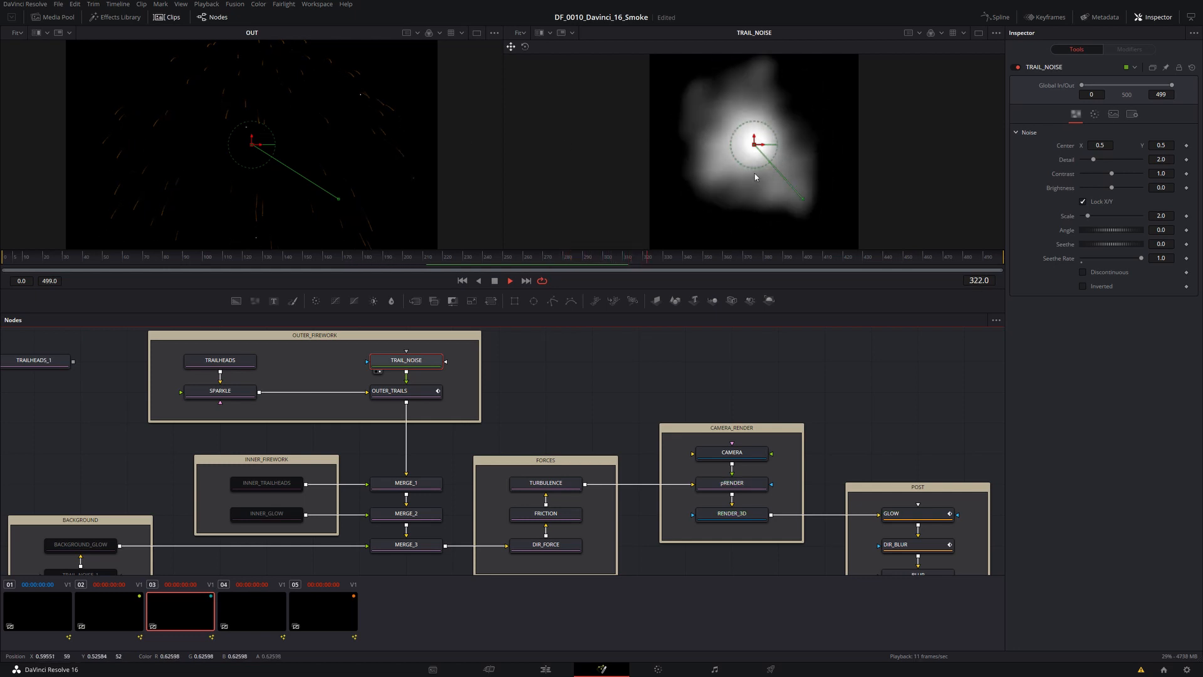
left_click(528, 257)
Step: Review the bitmap style settings of OUTER_TRAILS and its spawn controls
left_click(417, 389)
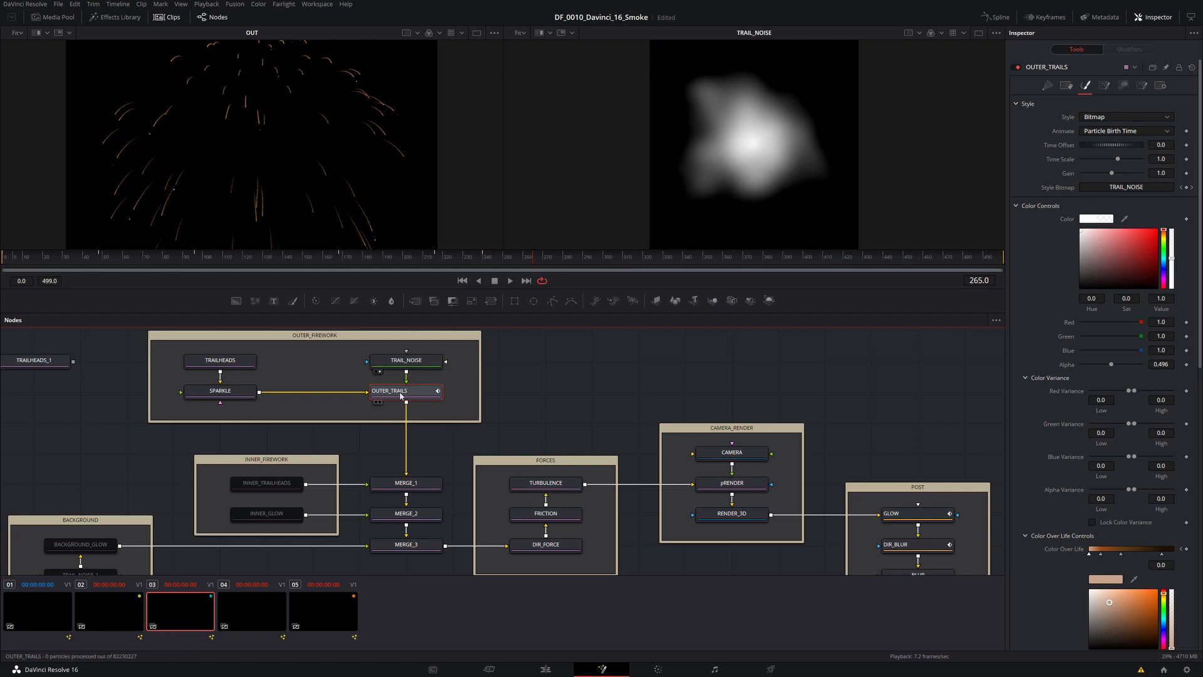
left_click(1105, 86)
left_click(1087, 87)
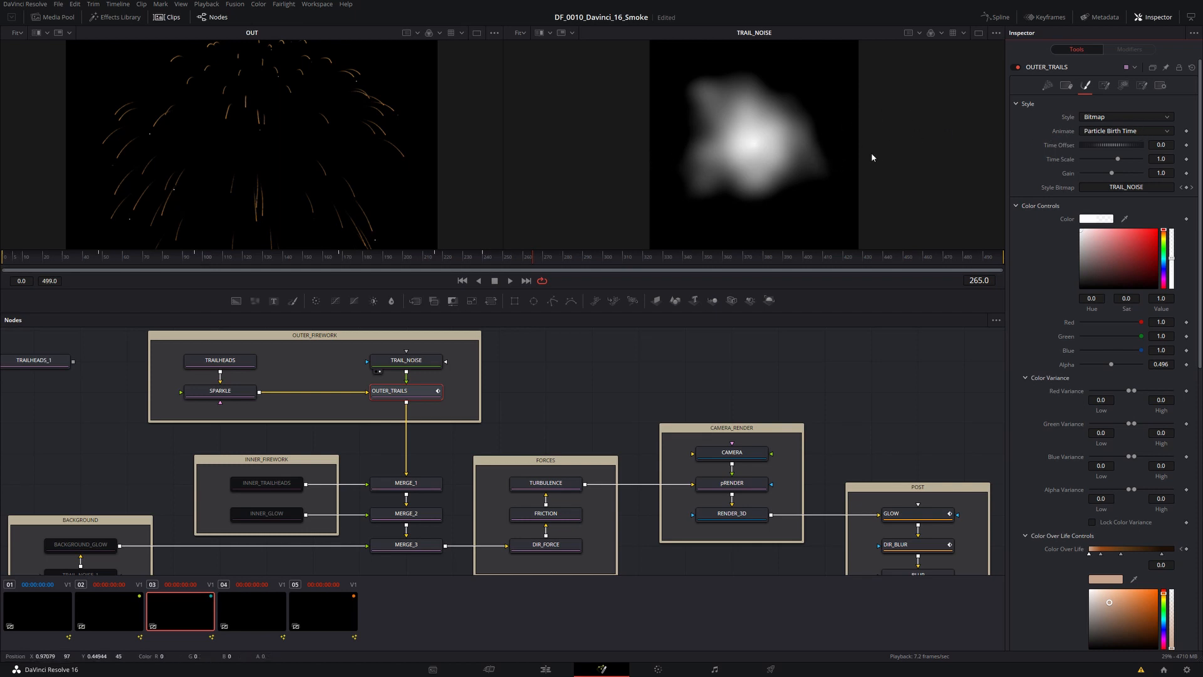
left_click(1050, 87)
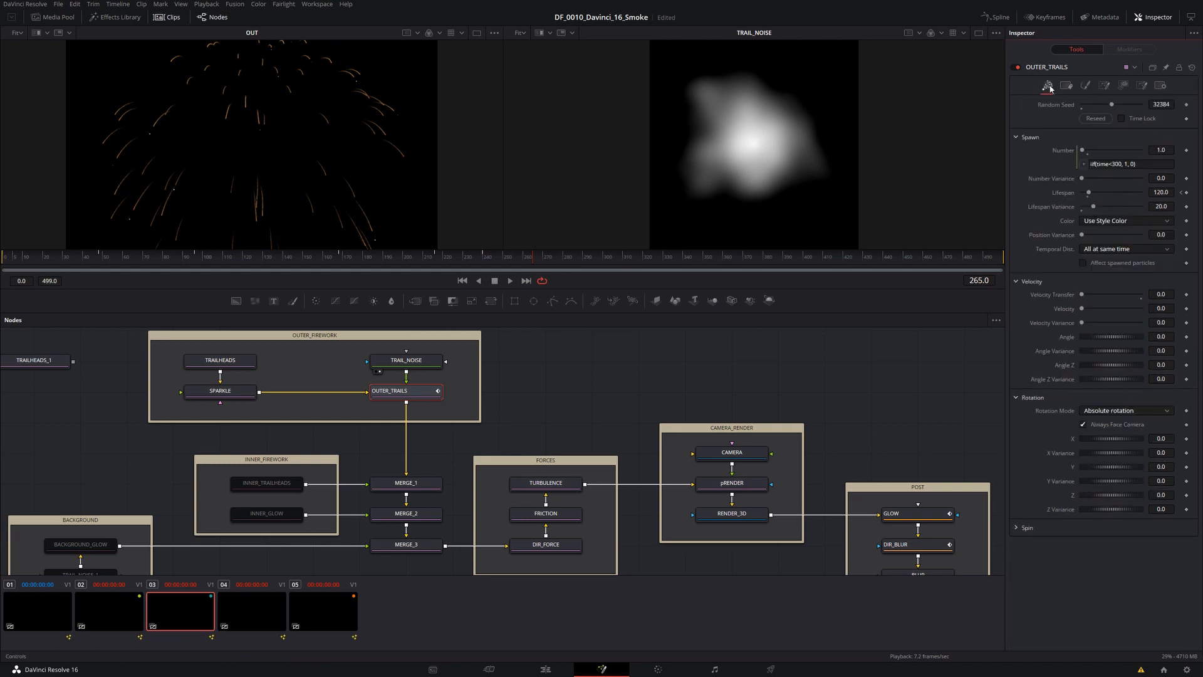
Step: Compare the particle set assignments of TRAILHEADS and OUTER_TRAILS with the sets that DIR_FORCE affects
left_click(229, 365)
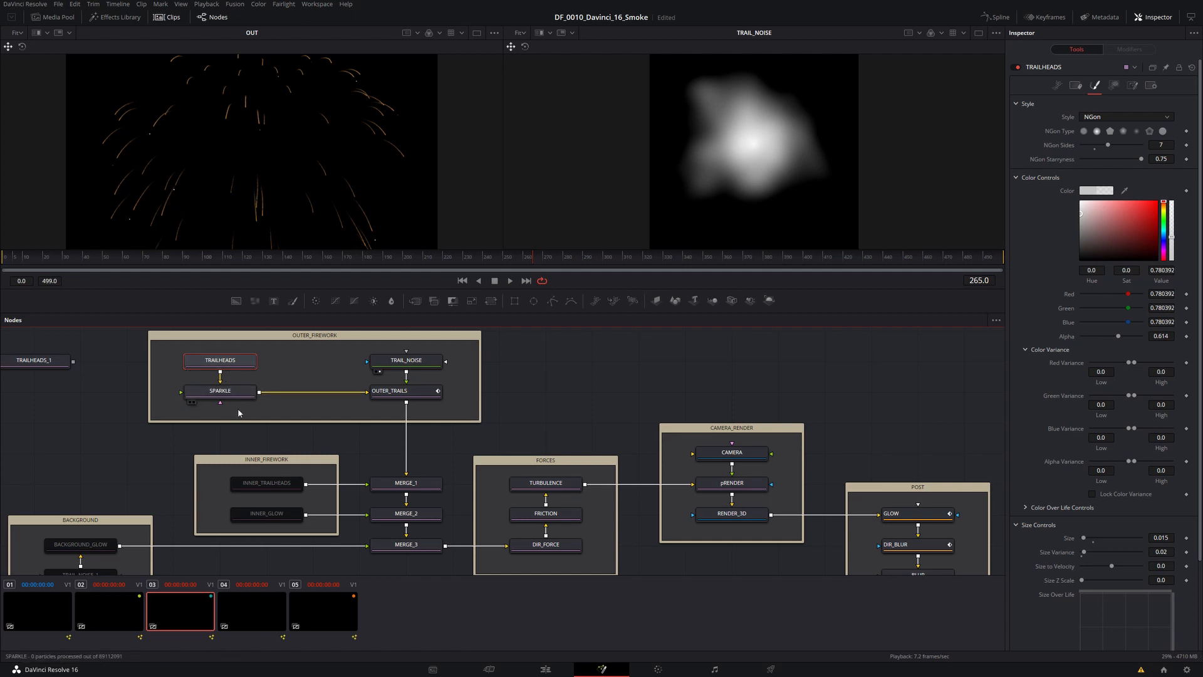
left_click(1076, 85)
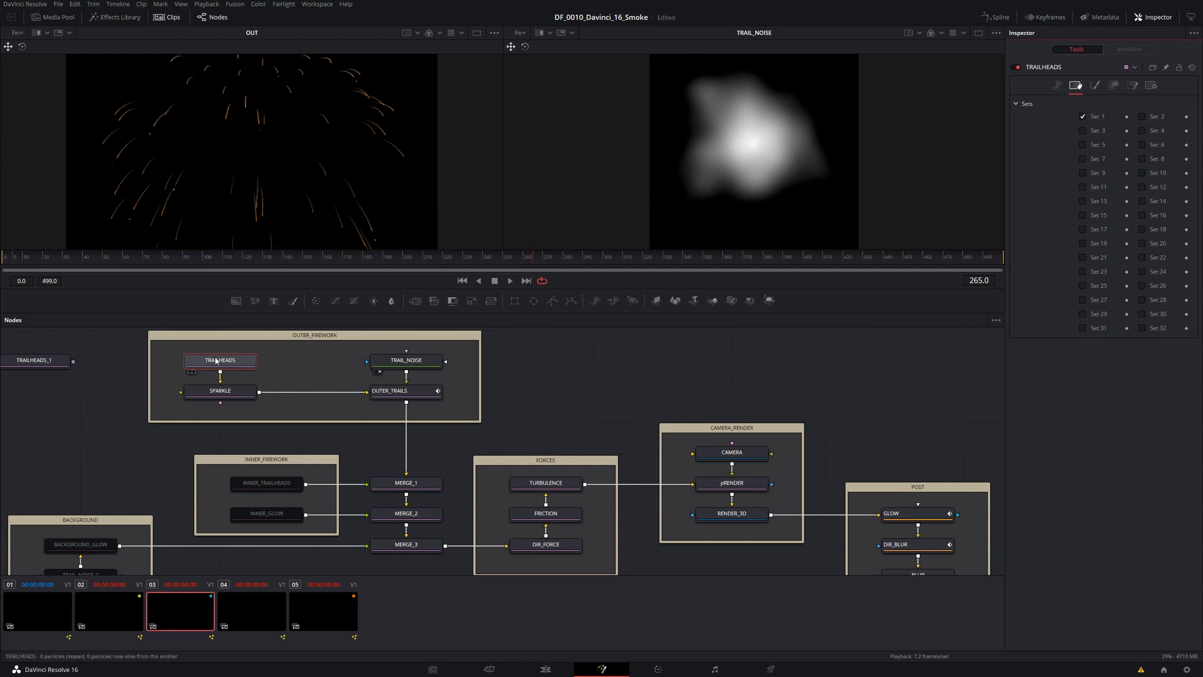
left_click(529, 550)
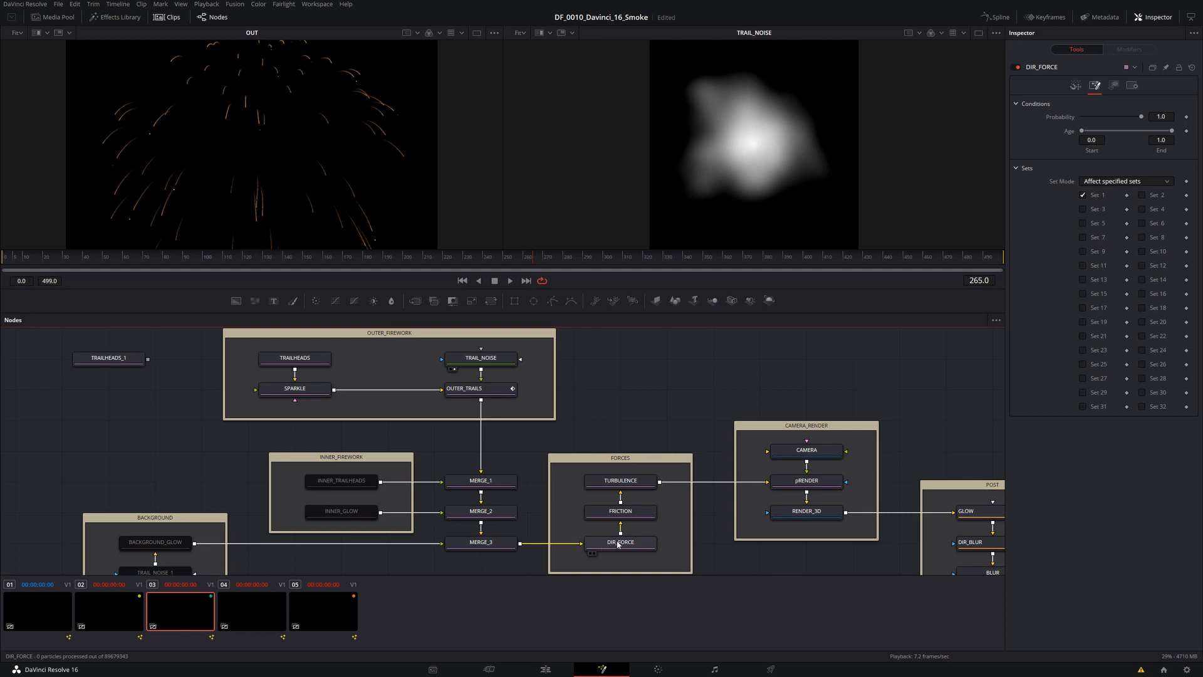
left_click(616, 545)
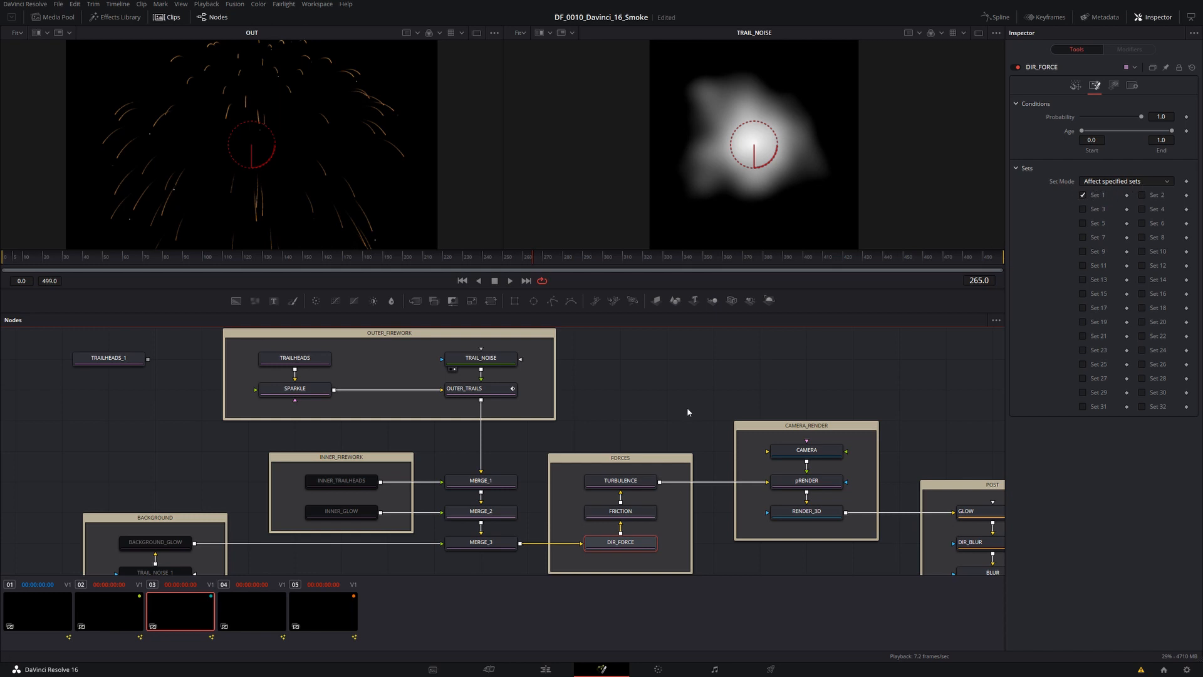
left_click(294, 363)
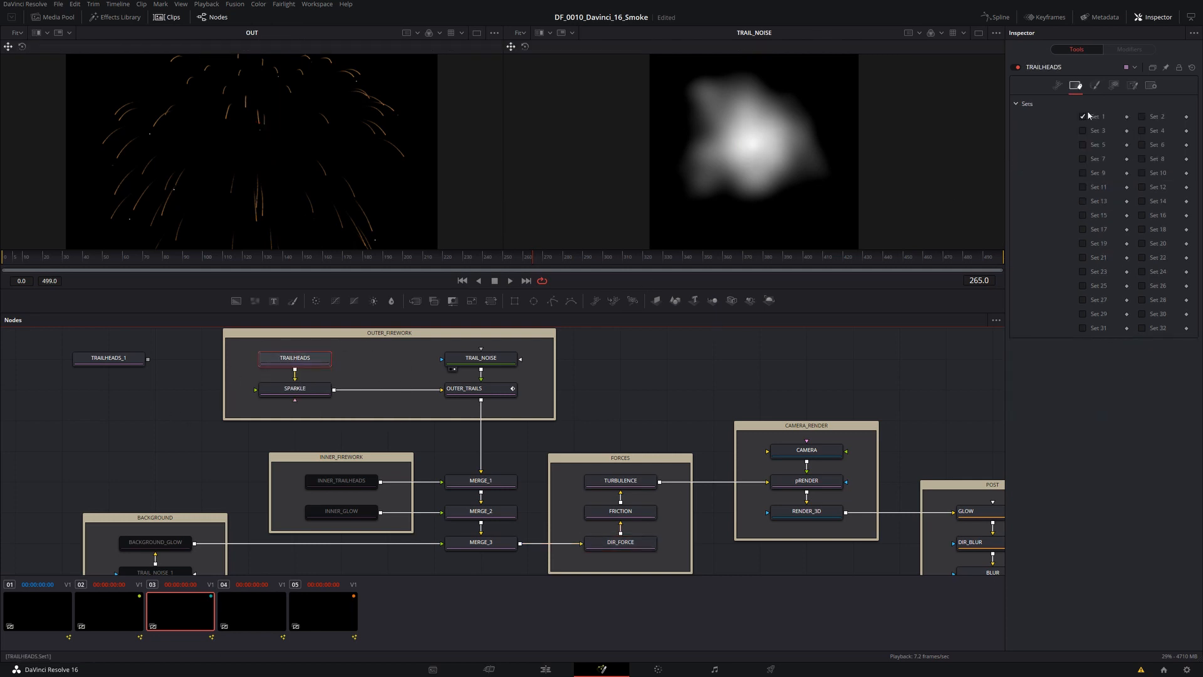
left_click(613, 544)
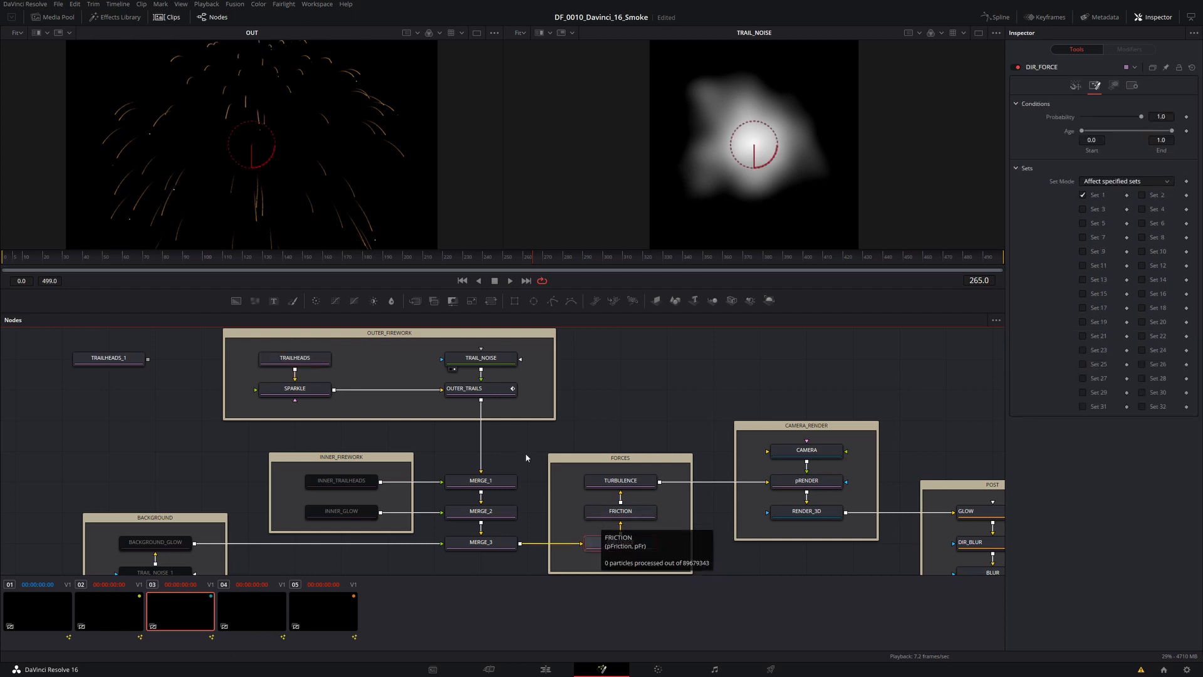
left_click(464, 392)
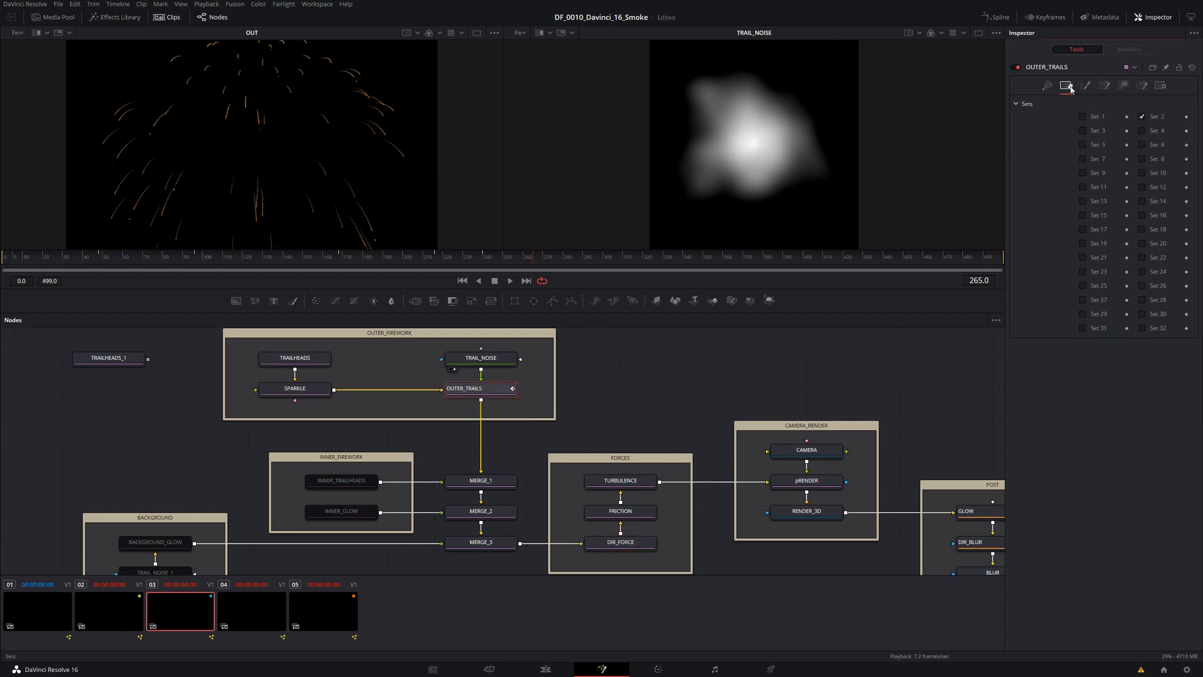
left_click(1144, 117)
Step: Try adding Set 2 to the sets affected by DIR_FORCE
left_click(621, 542)
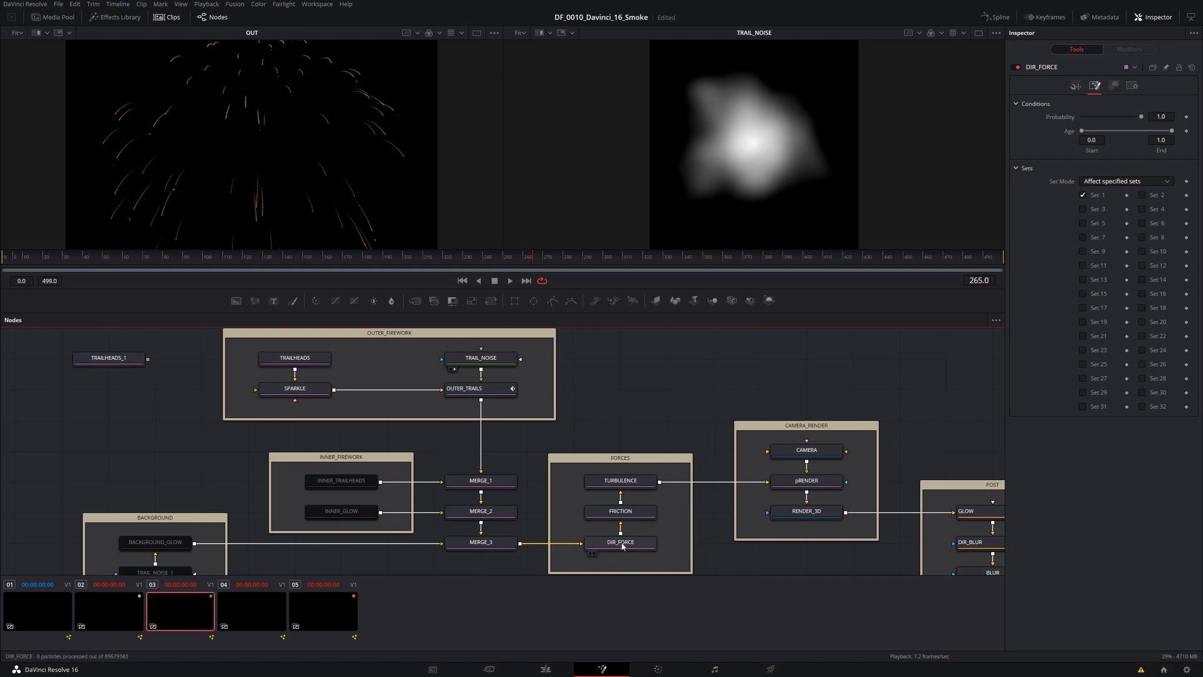
left_click(622, 544)
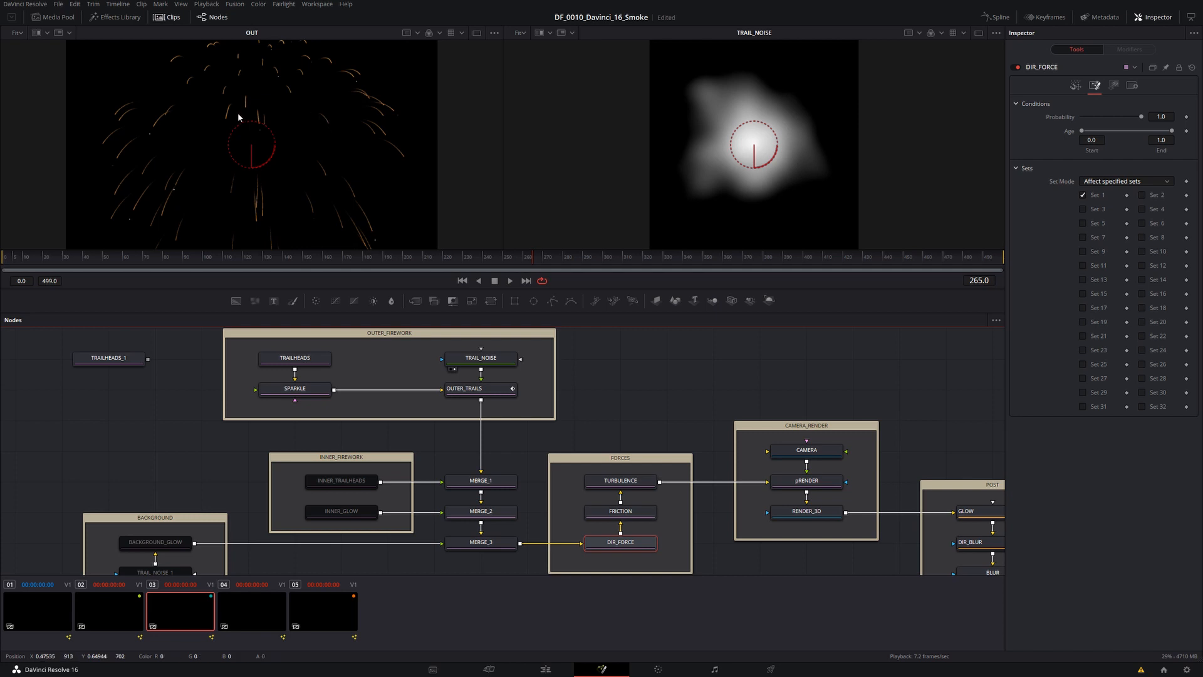
left_click(1142, 196)
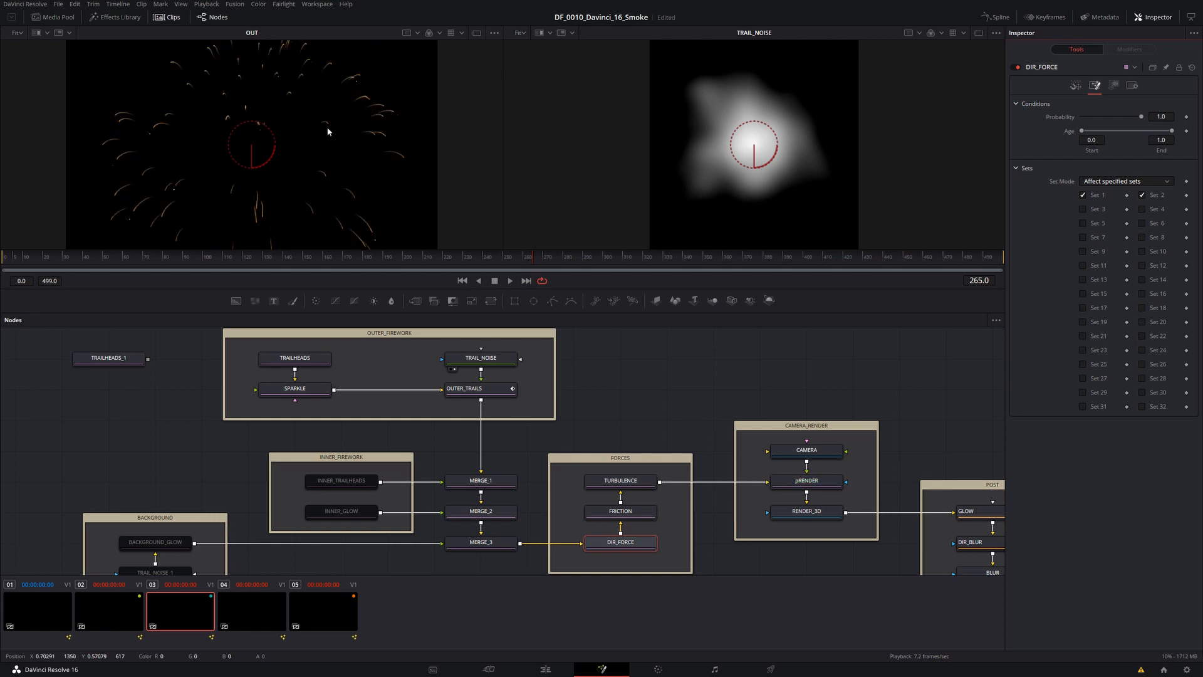
Step: Examine the expression iif(time<300, 1, 0) that drives the spawn number of OUTER_TRAILS
left_click(470, 392)
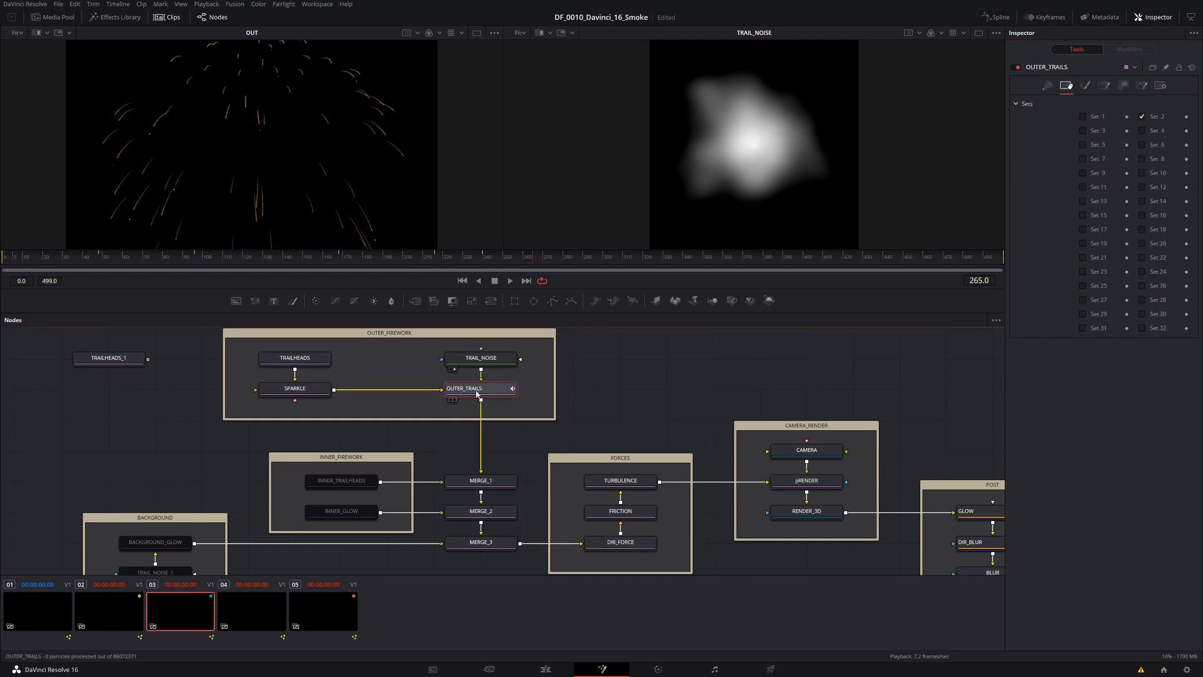
left_click(1047, 85)
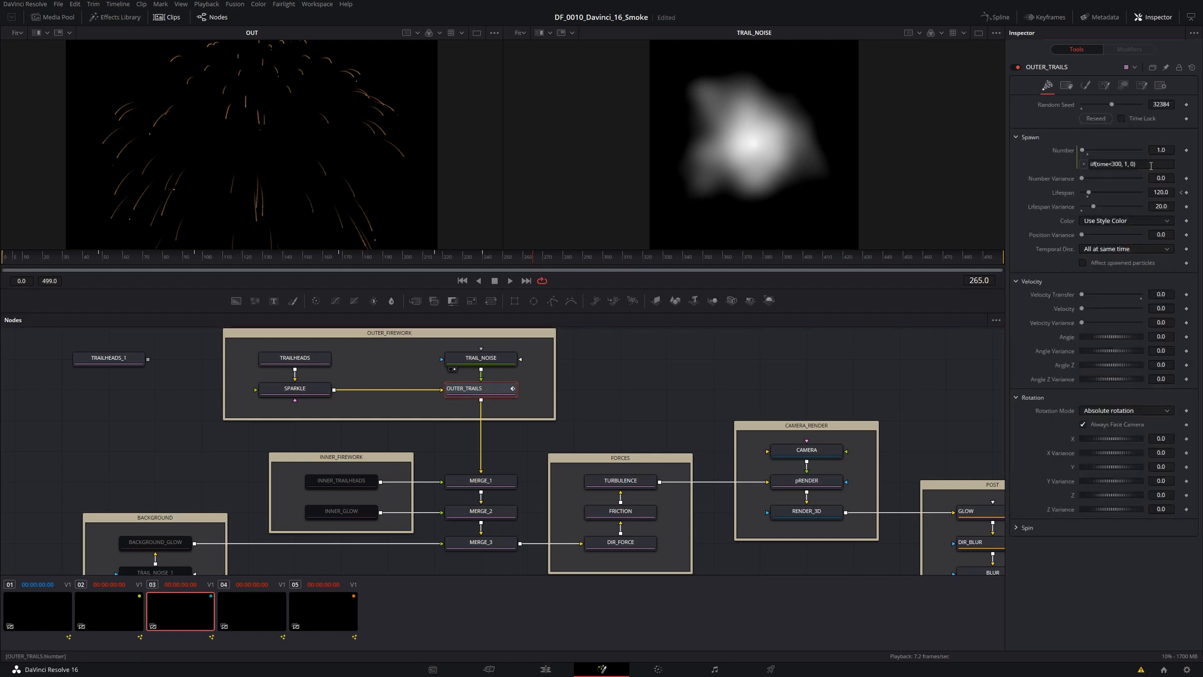
left_click_drag(1151, 167, 1088, 164)
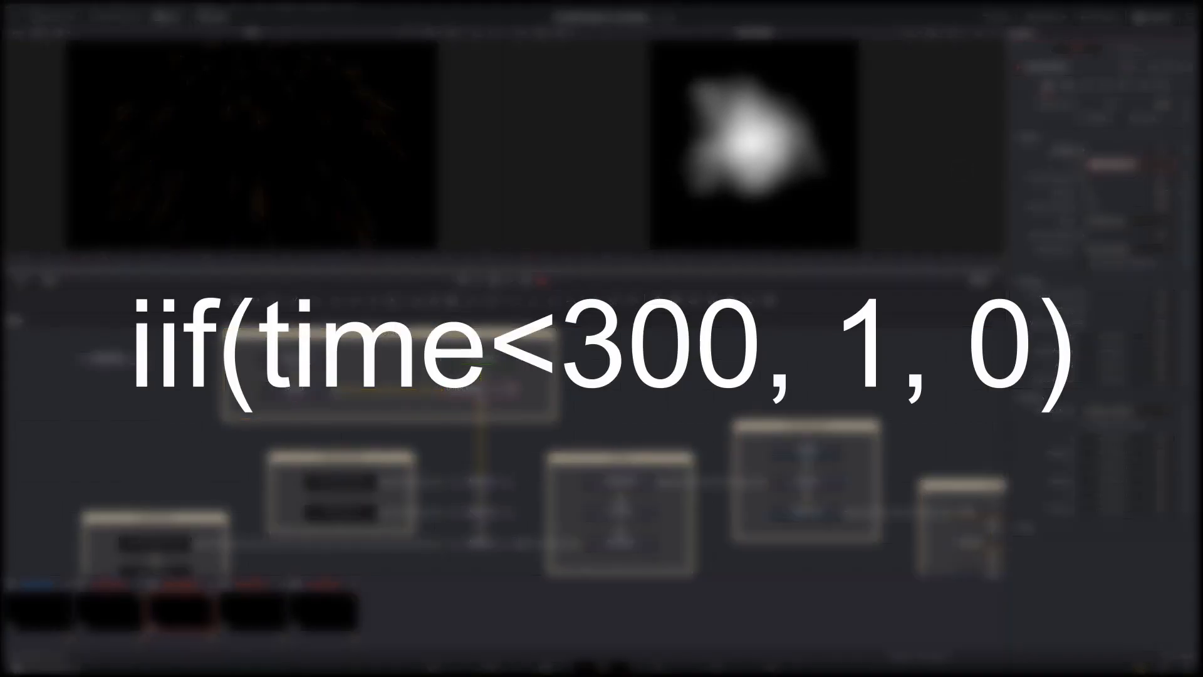
type("iif(time<300, 1, 0)")
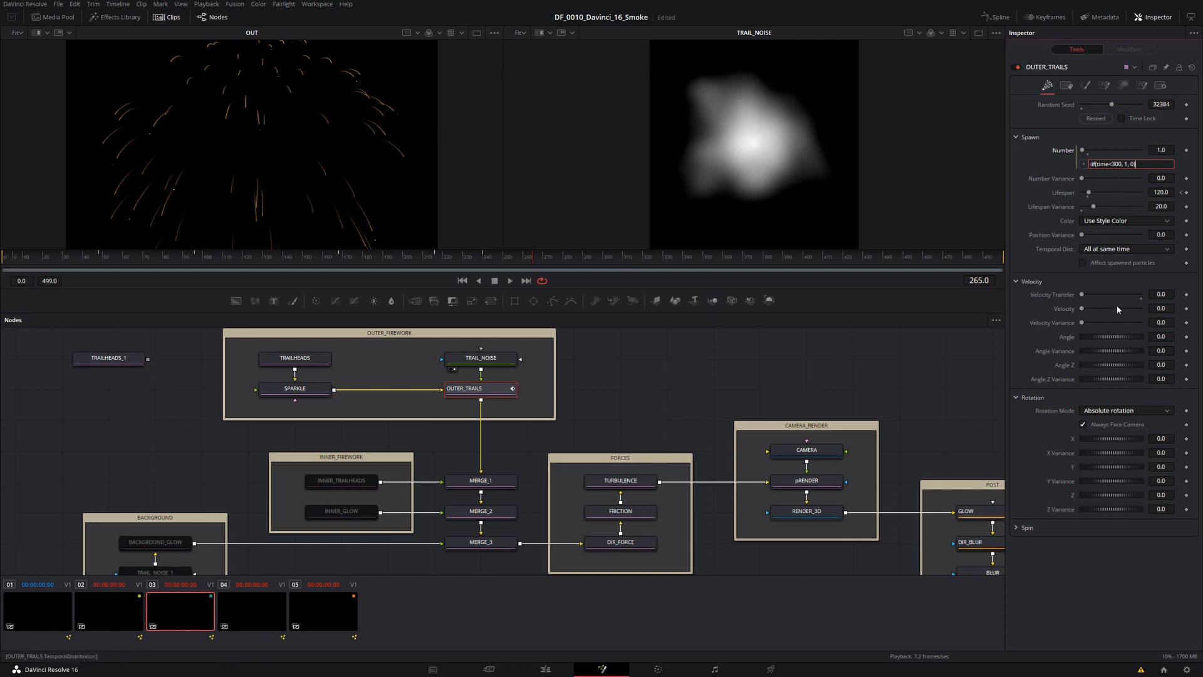
Step: Review the style, Color Over Life and size controls of OUTER_TRAILS
left_click(1086, 86)
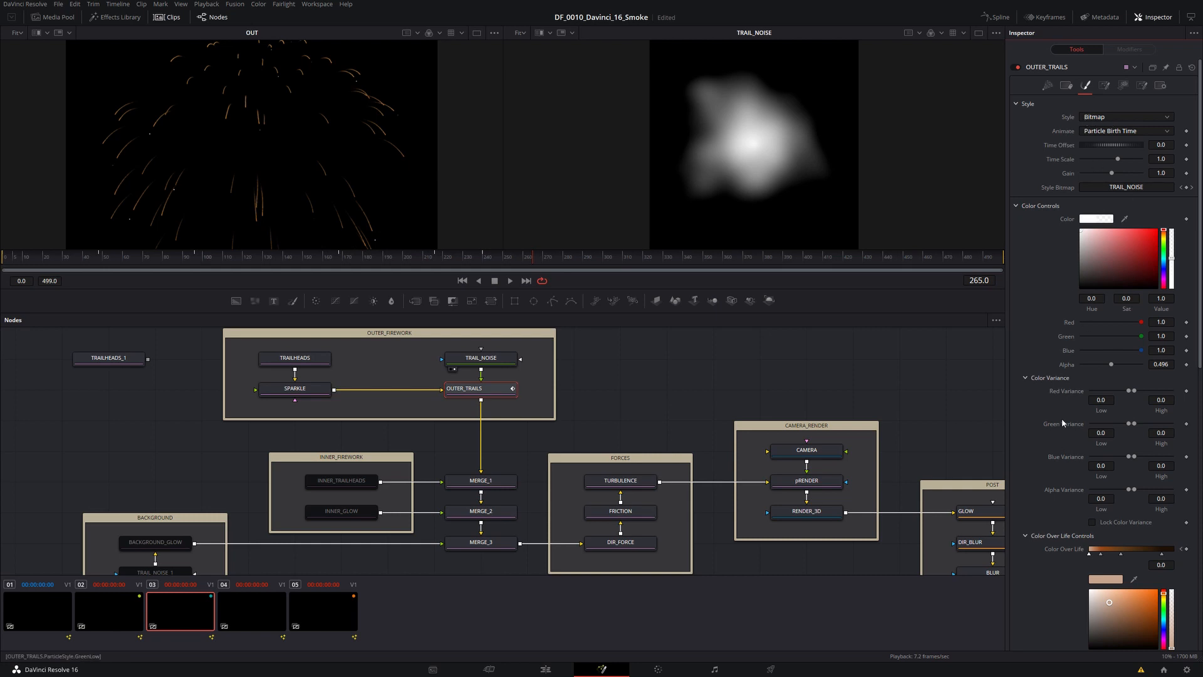
scroll(1063, 424, "down", 5)
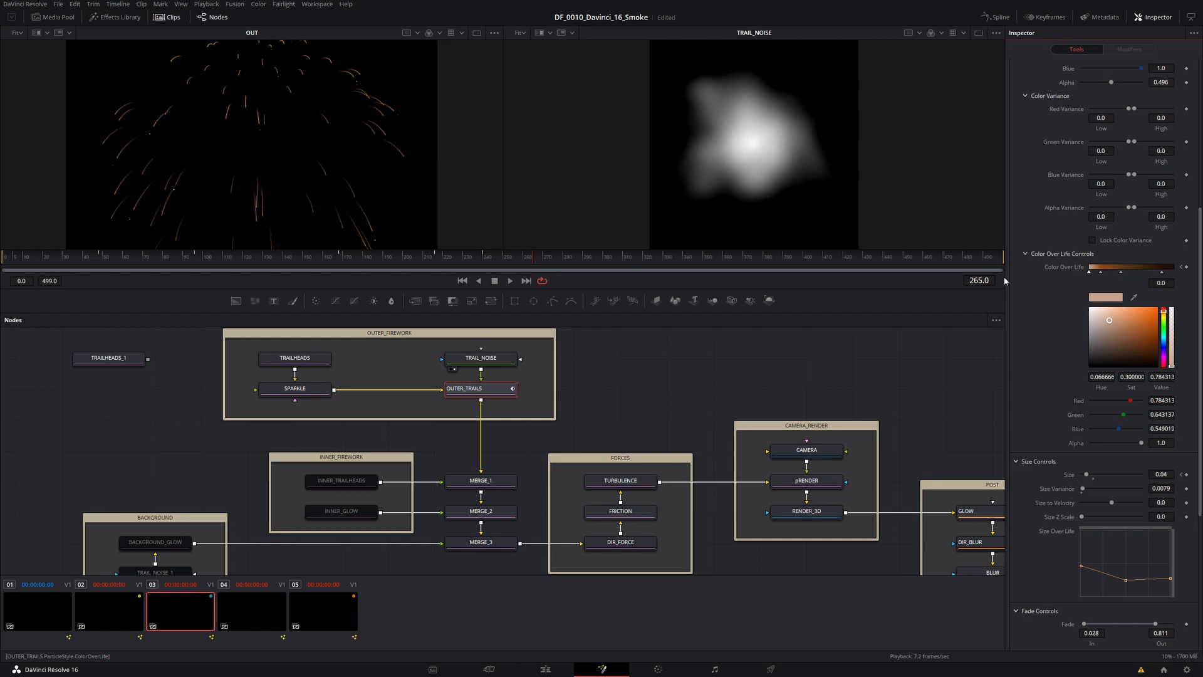
scroll(648, 414, "down", 5)
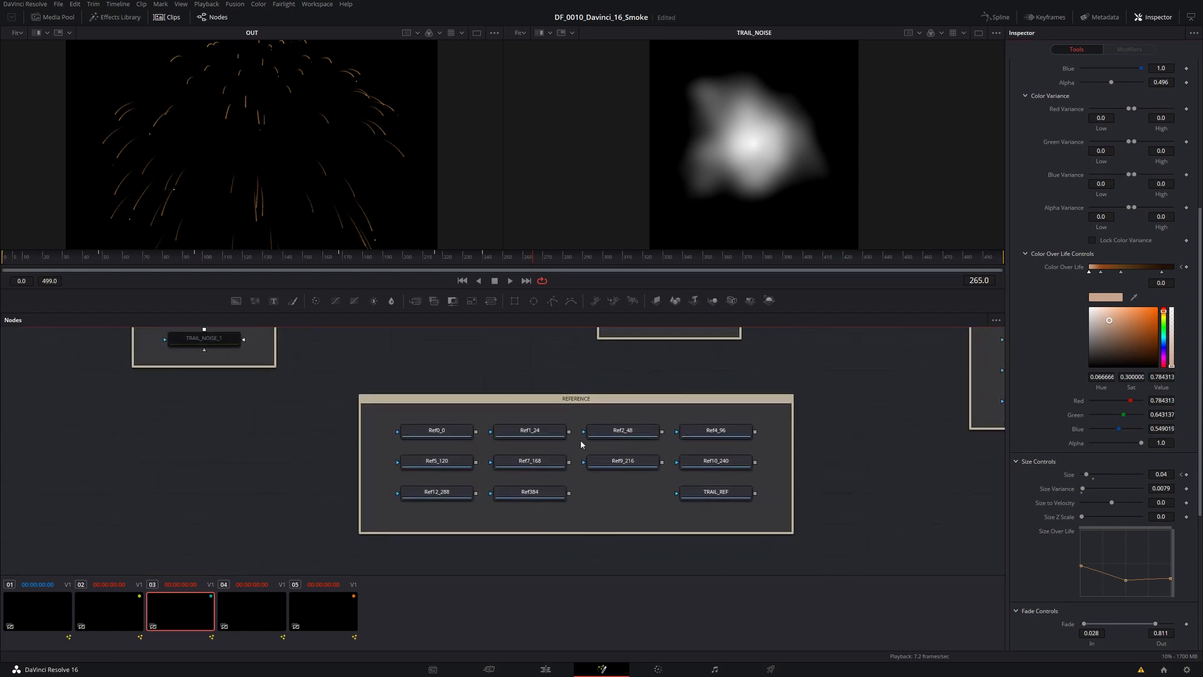
Step: Show TRAIL_REF in the second viewer as a color reference and move the middle Color Over Life stop of OUTER_TRAILS to about 0.41
left_click_drag(705, 493, 743, 151)
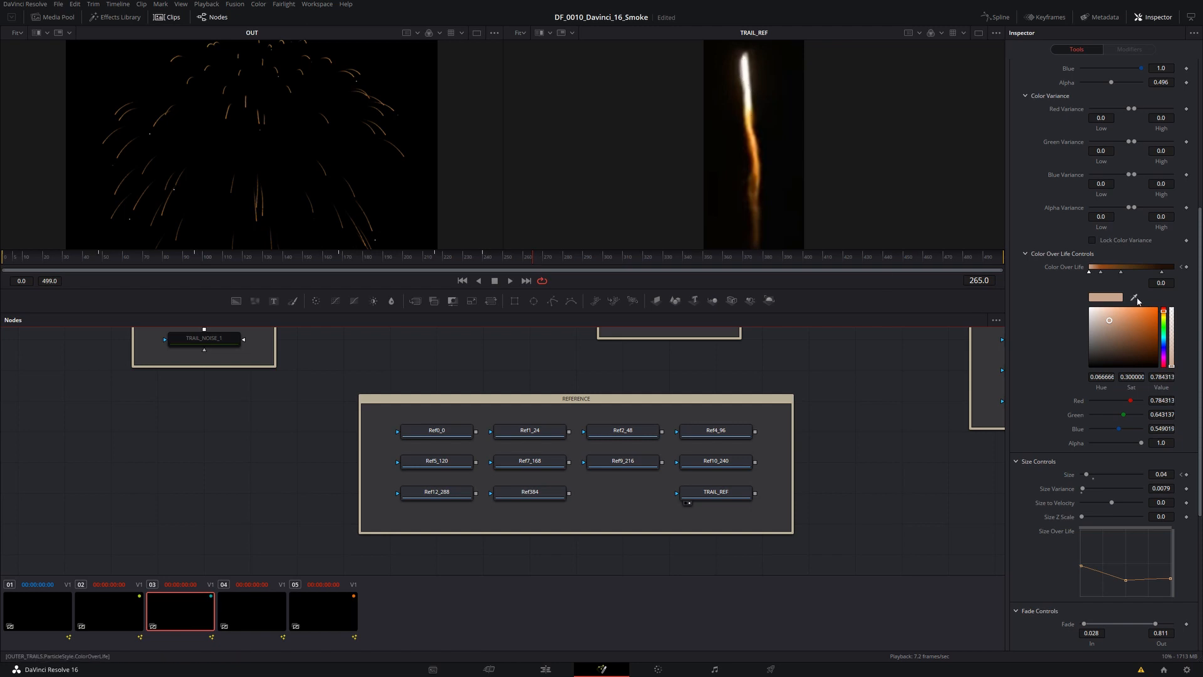
left_click_drag(1138, 302, 916, 146)
left_click_drag(1121, 273, 1126, 276)
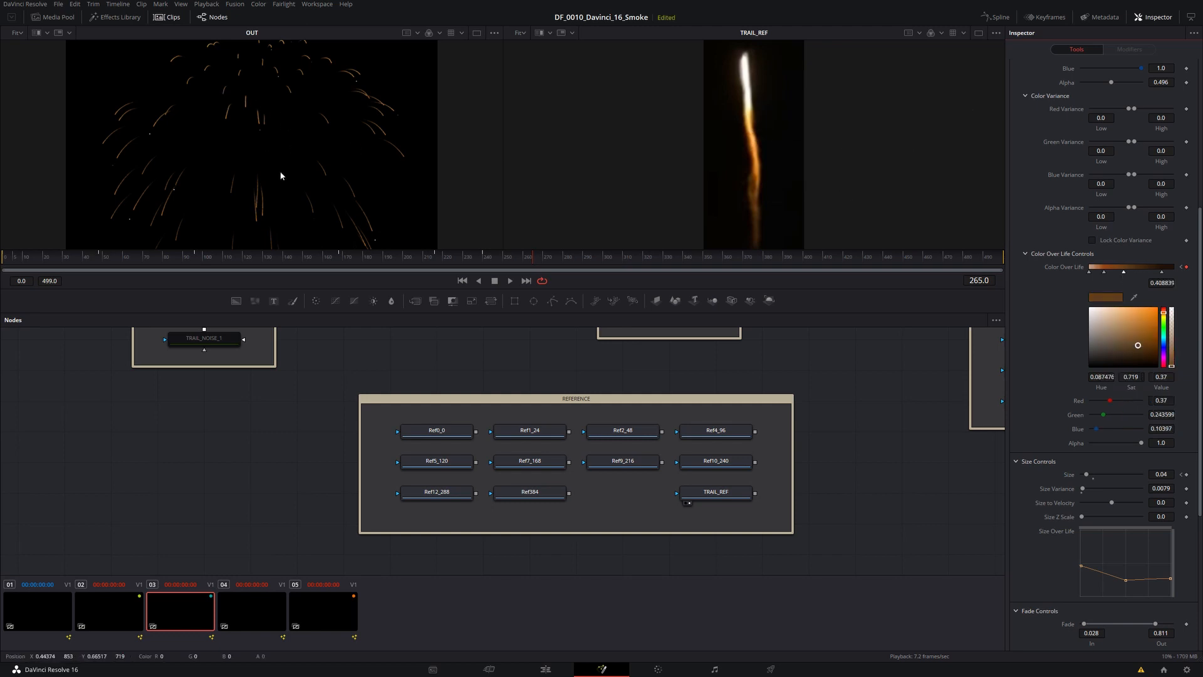
Step: Scrub from frame 50 to later frames to examine how the trails' color and size are animated
left_click_drag(265, 256, 107, 262)
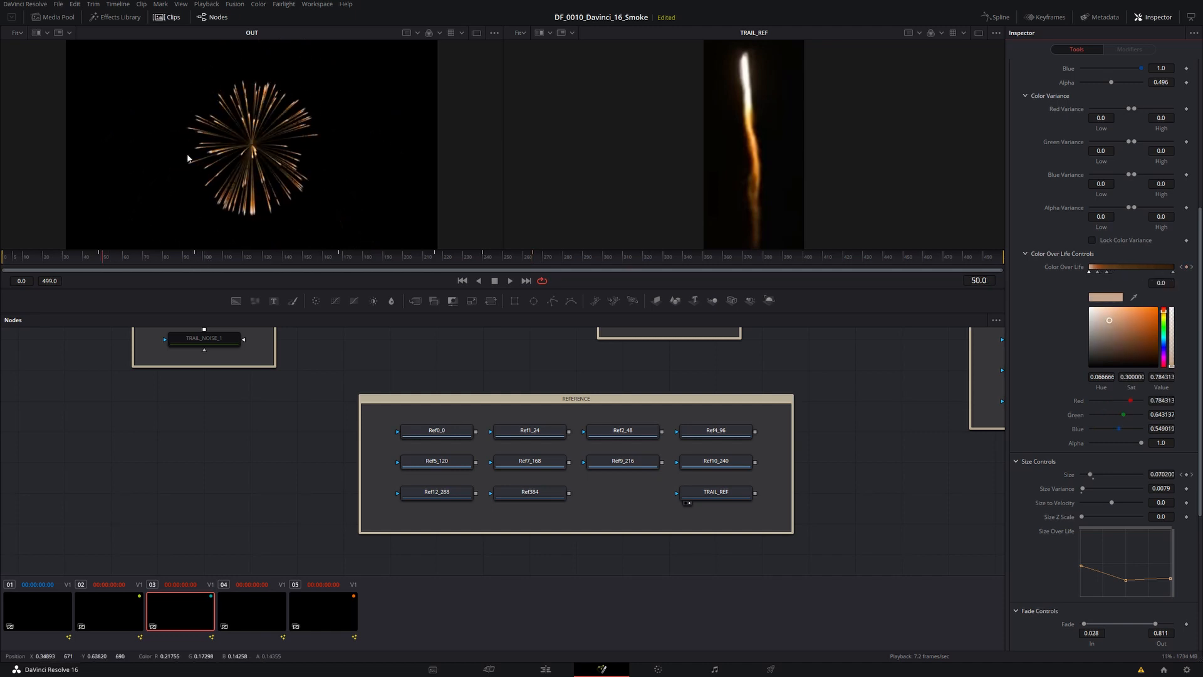
left_click(475, 257)
left_click_drag(475, 257, 544, 257)
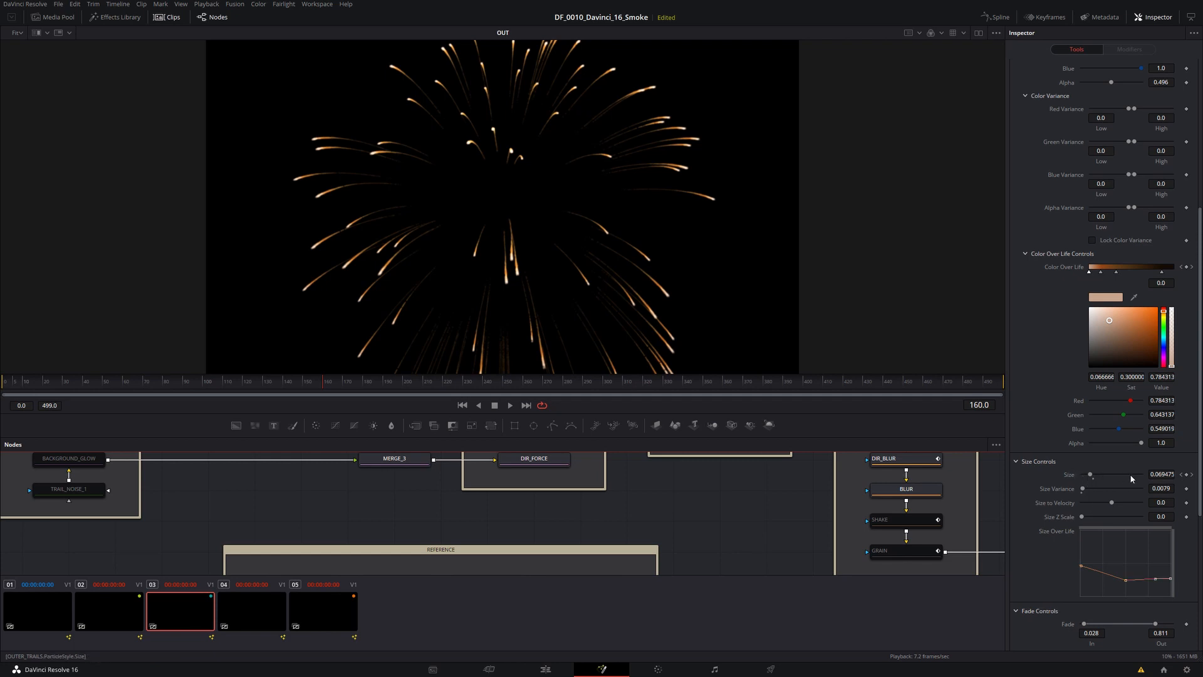
Step: Examine the per-particle position, velocity, spin and color expressions of SPARKLE
key("shift+F8")
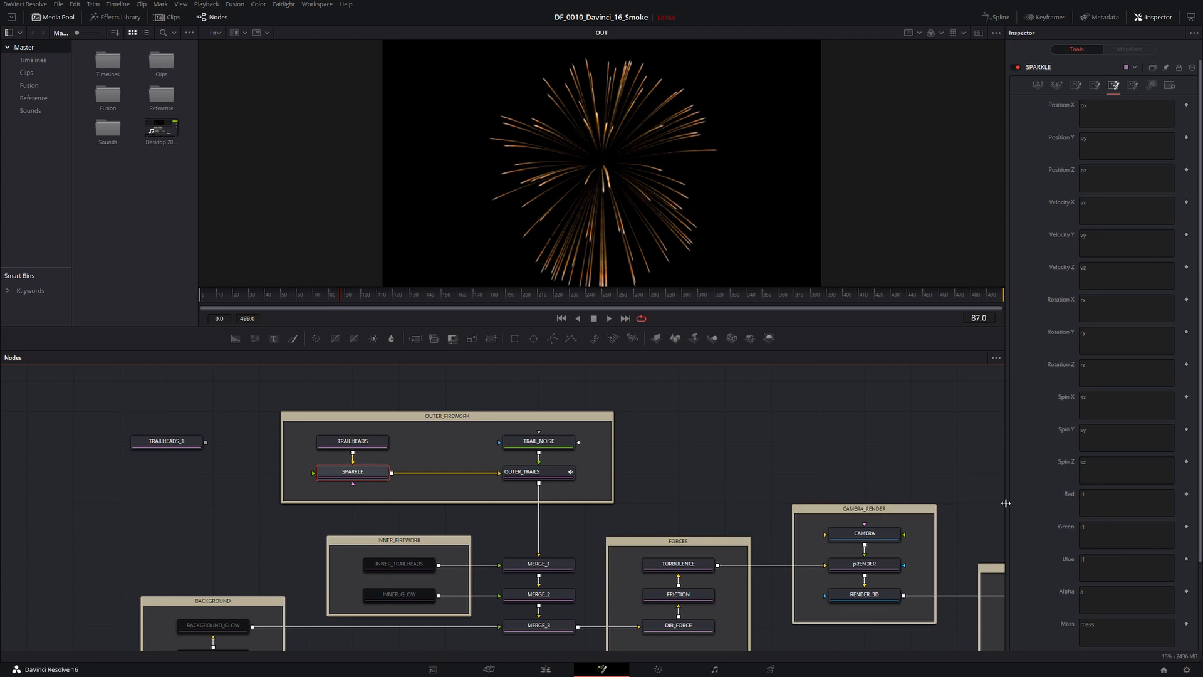
left_click(1114, 87)
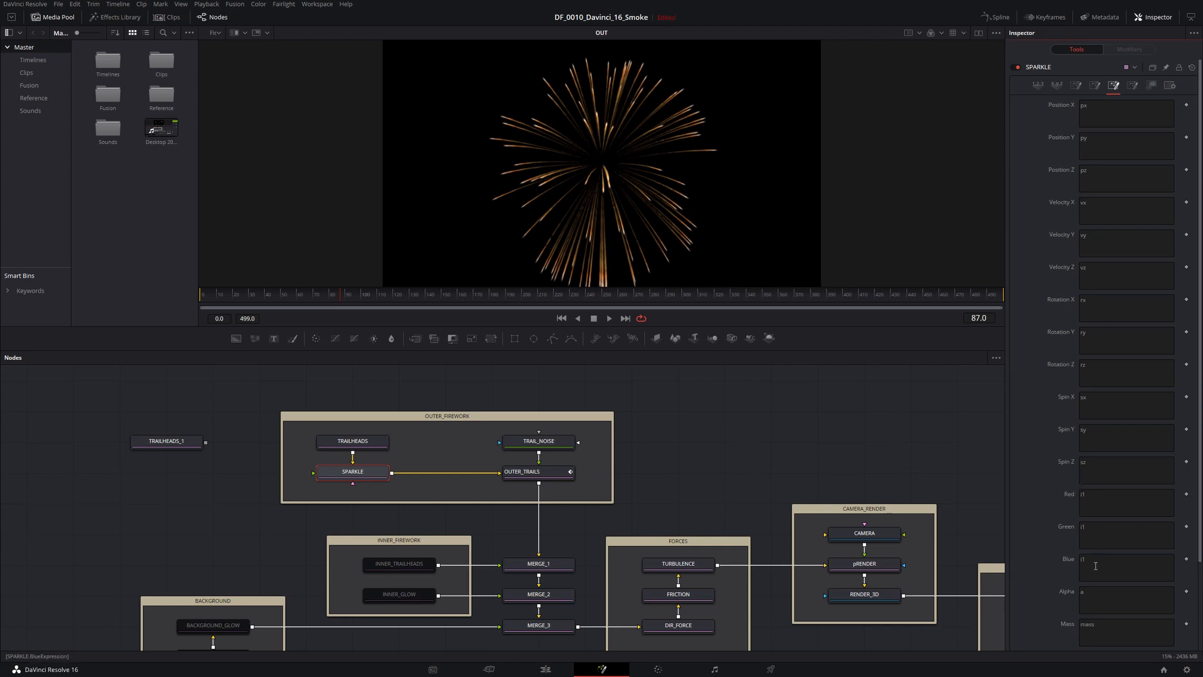
left_click(1094, 469)
left_click(1100, 501)
left_click(1052, 509)
Step: Review the Intermediate 1 expression of SPARKLE alongside its particle expressions, and go to frame 70
left_click(1097, 89)
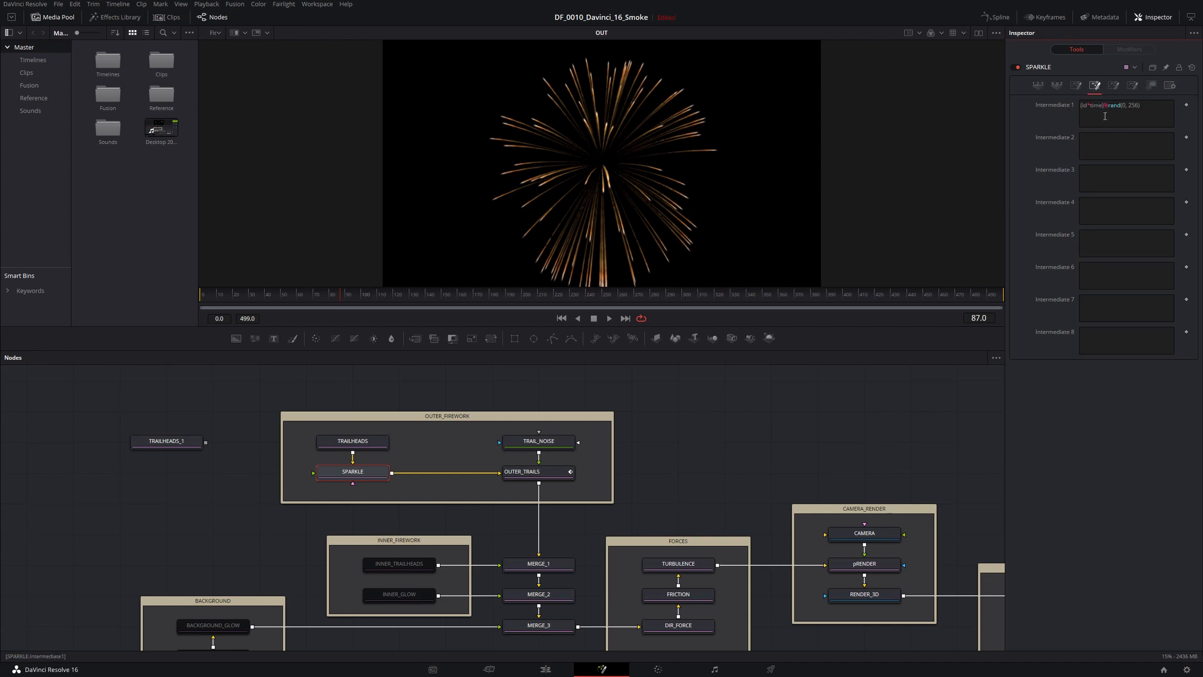
left_click(1154, 108)
key("End")
left_click(1114, 85)
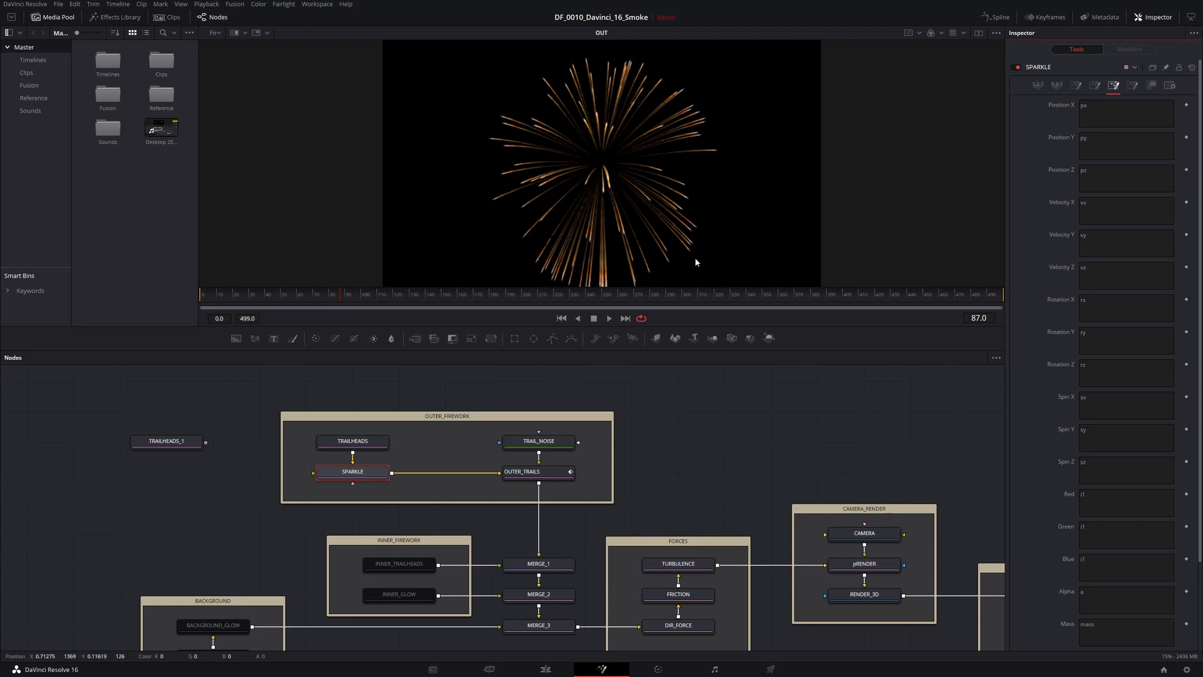
left_click(725, 298)
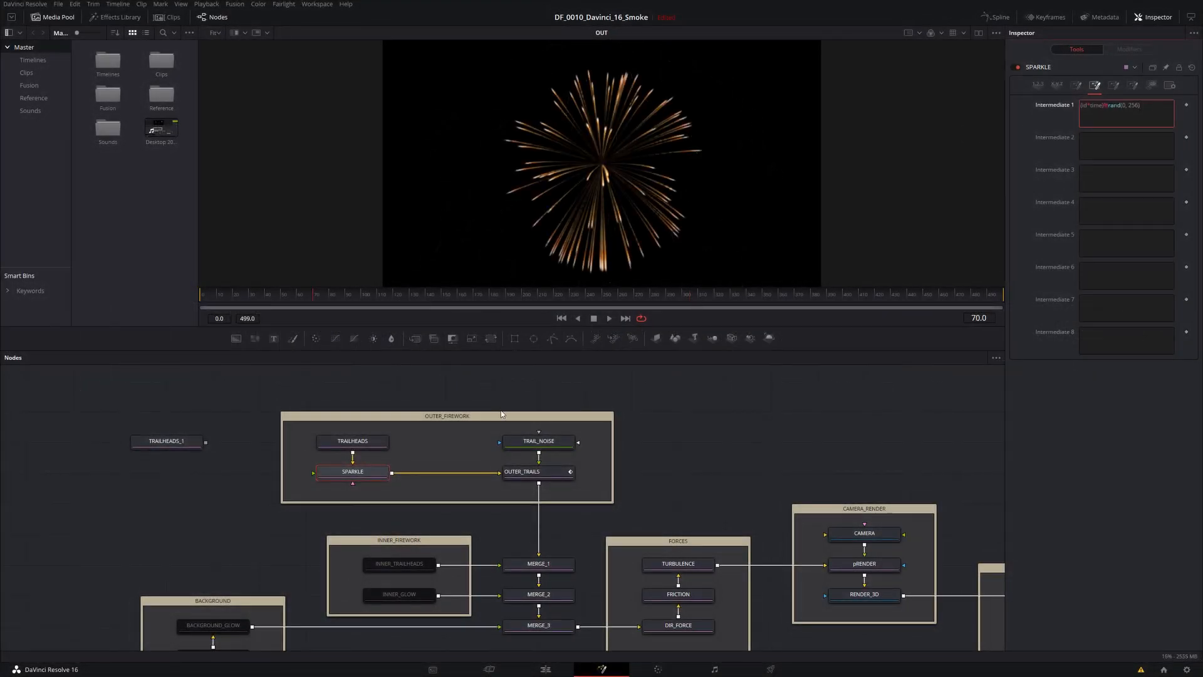
Step: Enable INNER_TRAILHEADS in the INNER_FIREWORK group and review its linked emitter expressions and Blob style
scroll(453, 427, "down", 5)
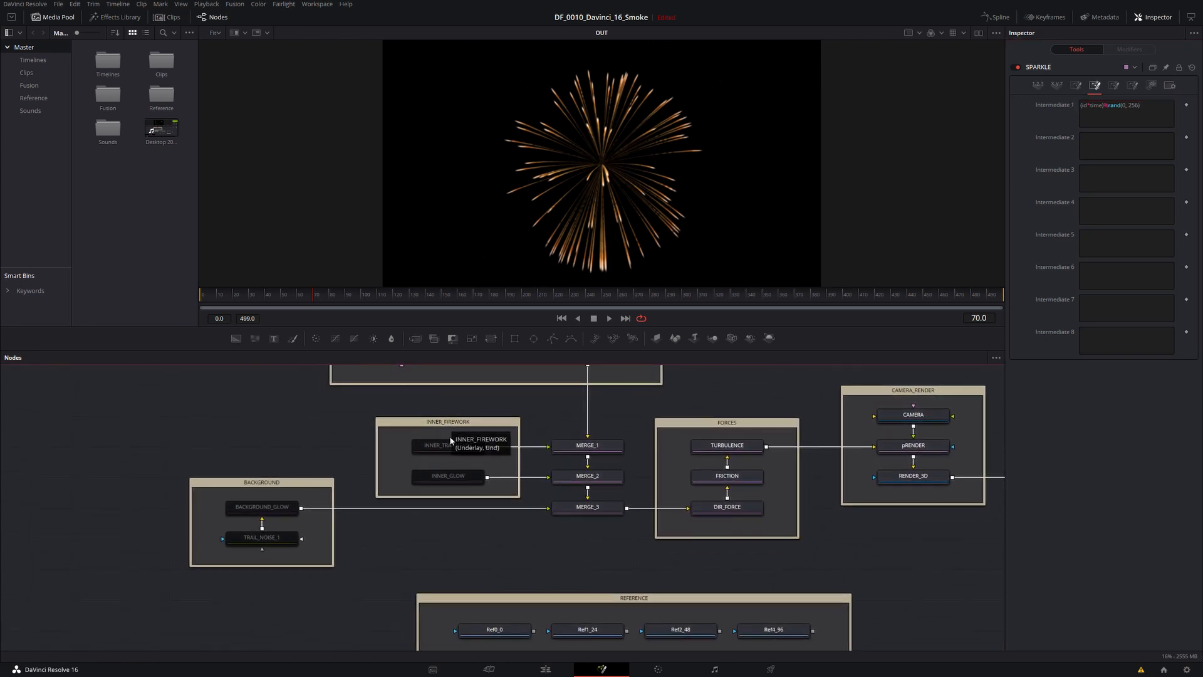
left_click(420, 445)
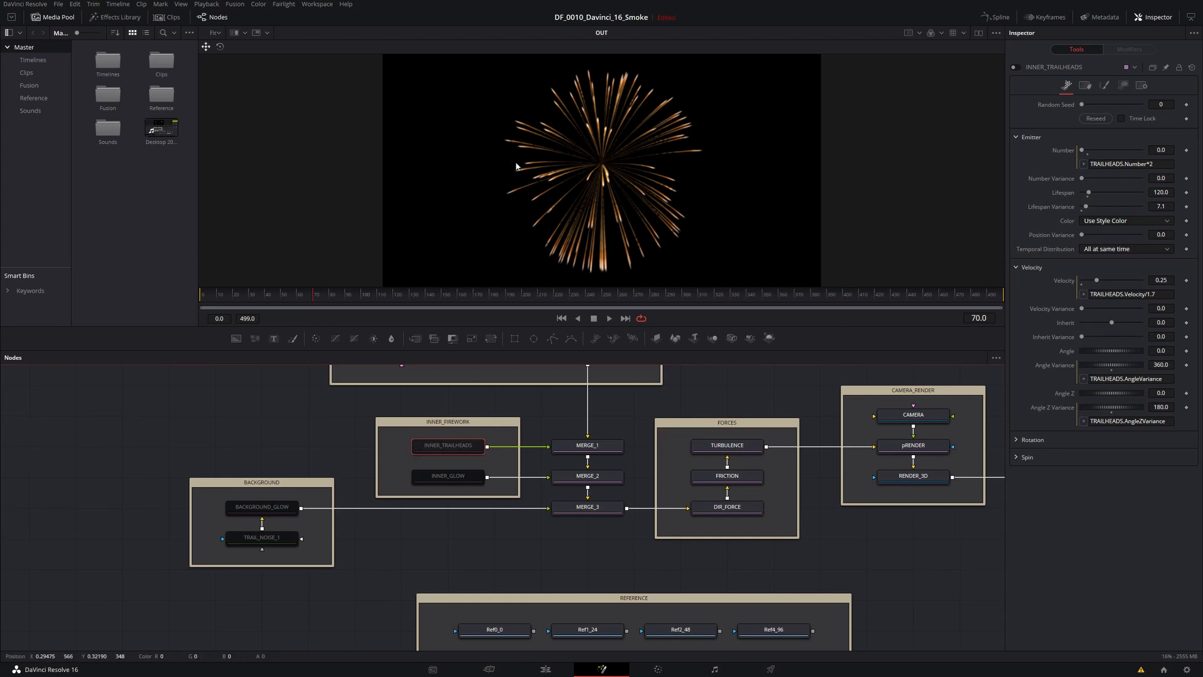
left_click(1018, 67)
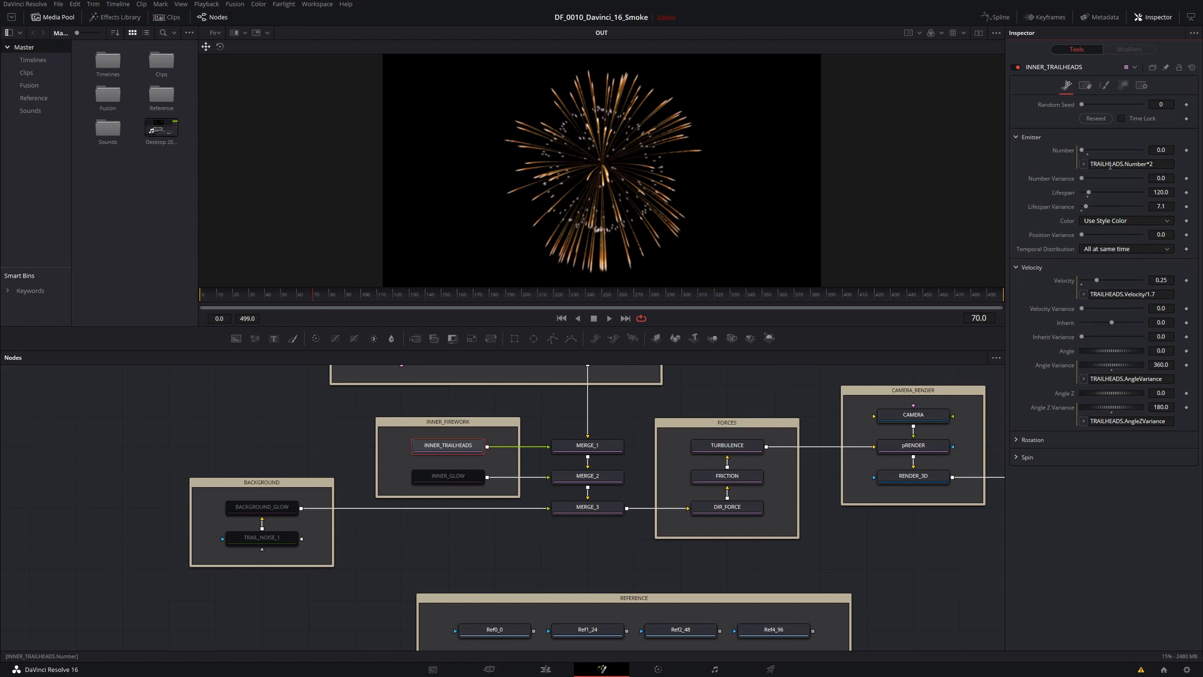
scroll(544, 412, "up", 3)
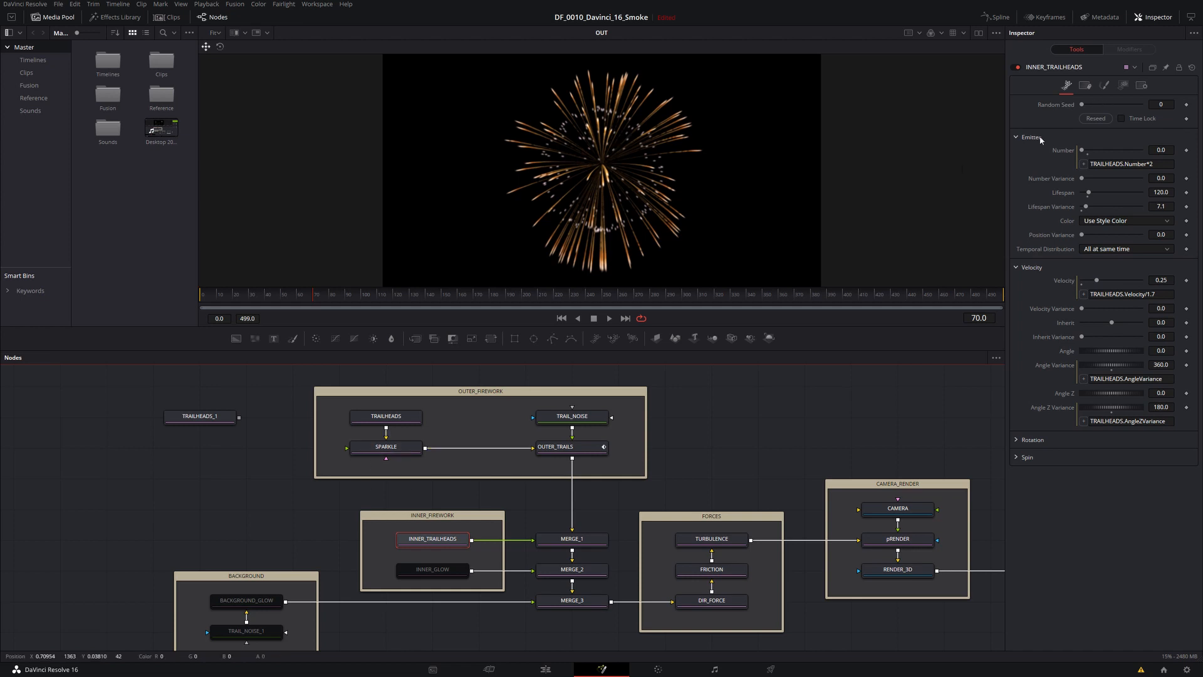
left_click(1105, 85)
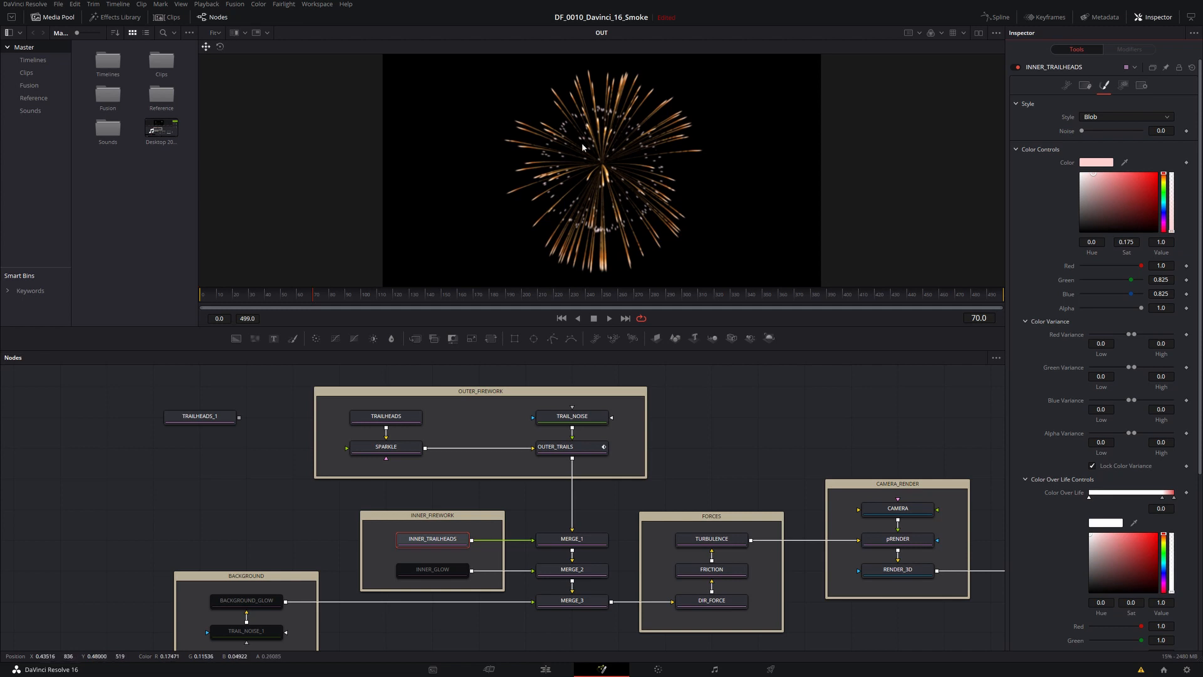
Step: Enable INNER_GLOW in the INNER_FIREWORK group and review its set assignment and style, color and size settings
left_click(433, 569)
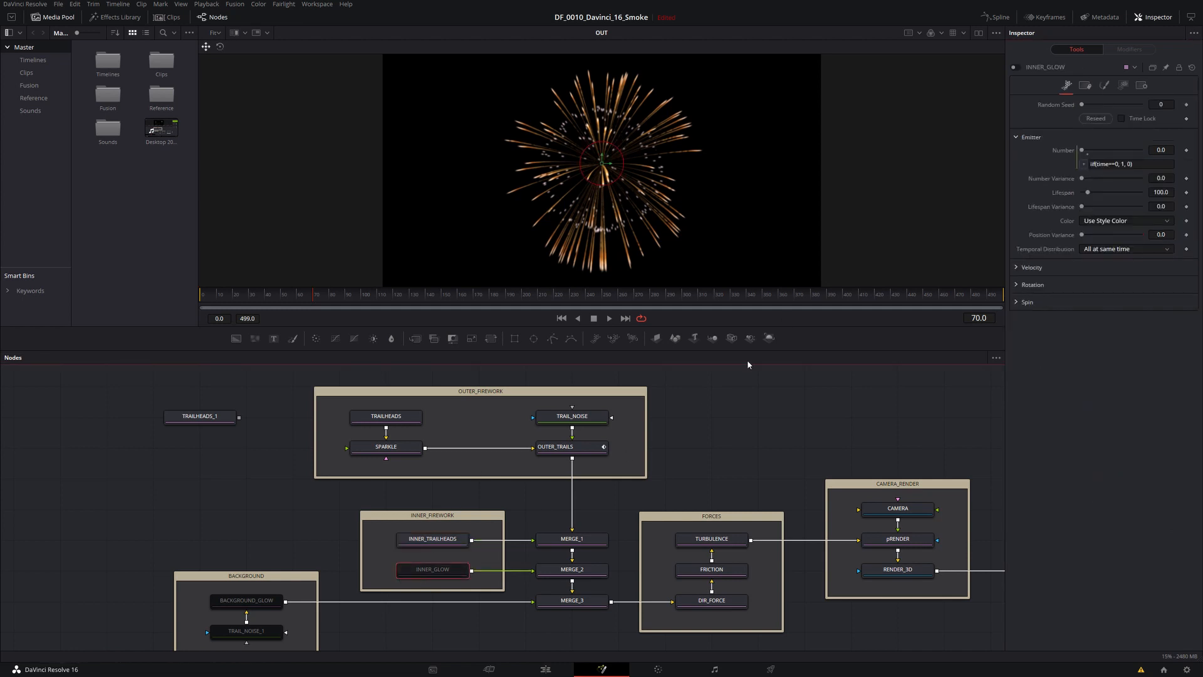
left_click(1017, 67)
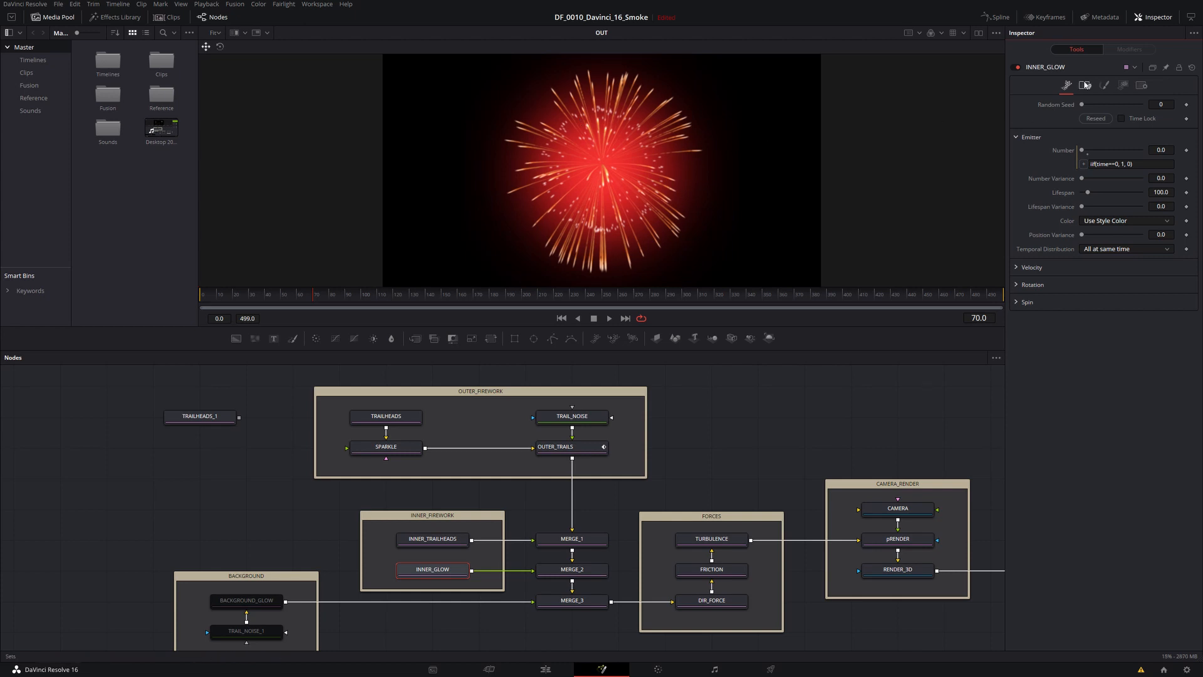
left_click(1105, 85)
left_click(1085, 85)
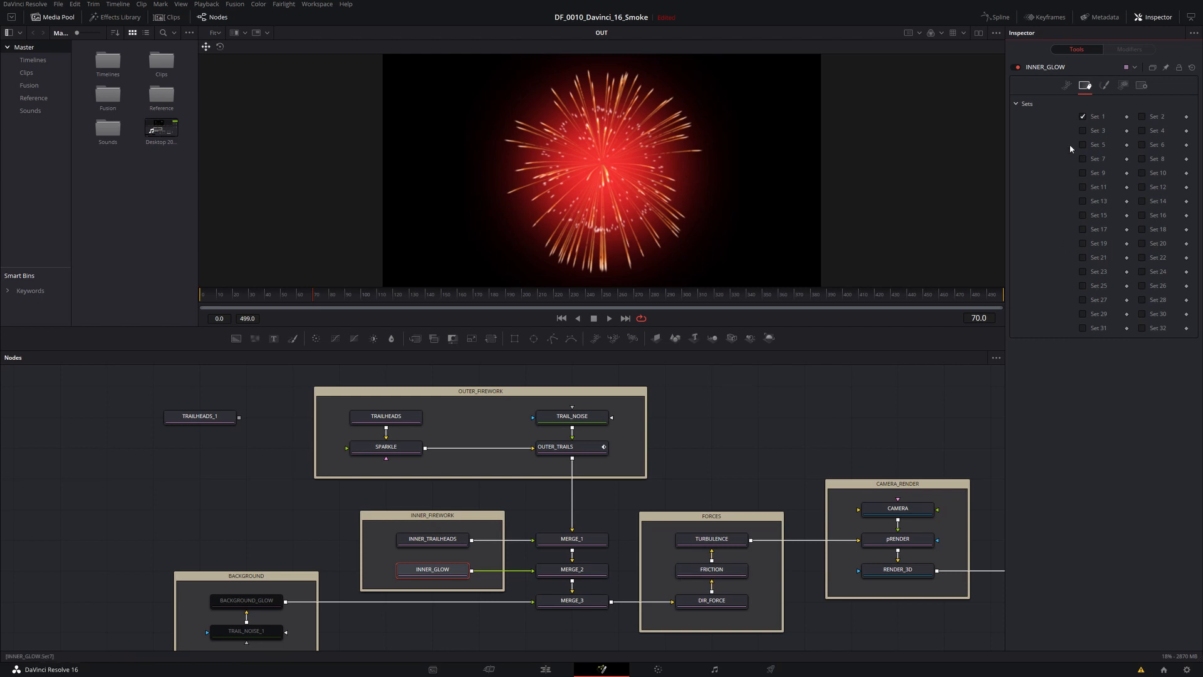
left_click(1105, 86)
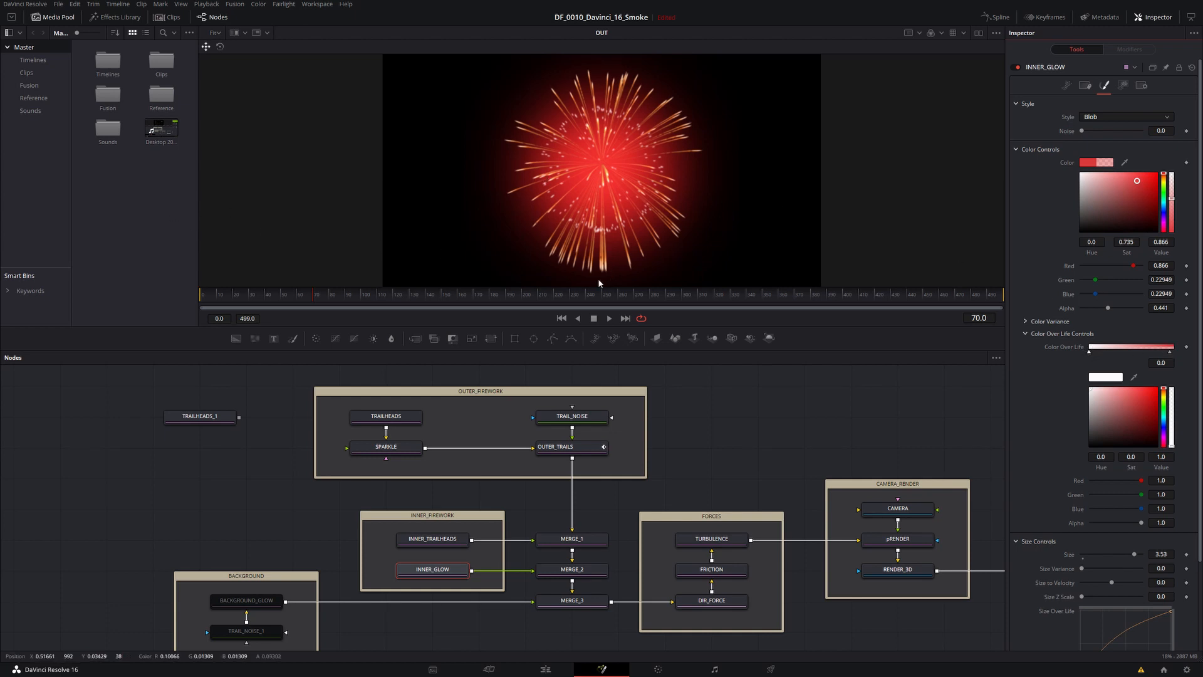
Step: Enable BACKGROUND_GLOW and TRAIL_NOISE_1 in the BACKGROUND group
scroll(1048, 468, "down", 3)
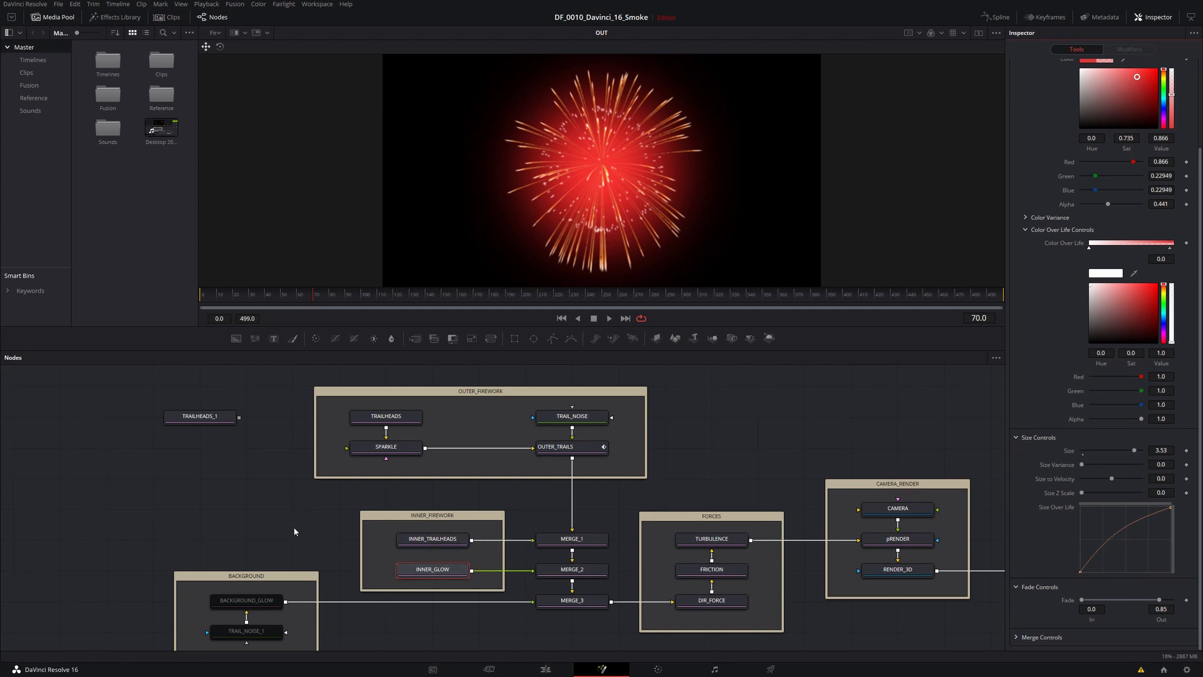
left_click_drag(299, 527, 409, 448)
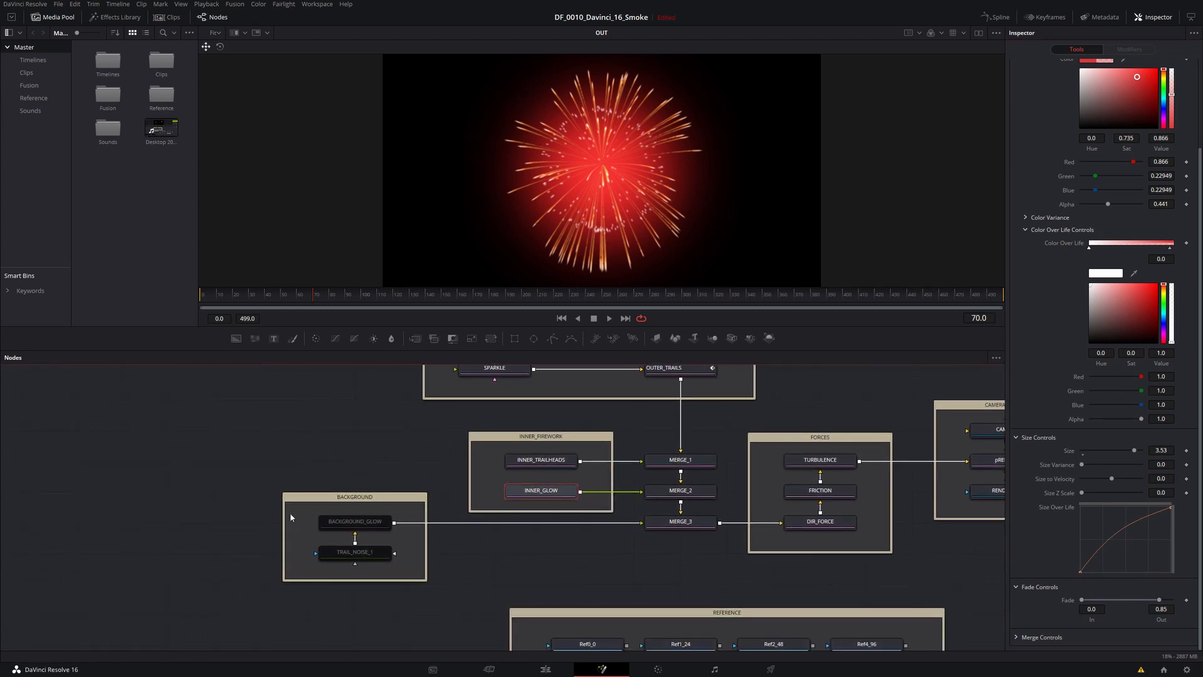
left_click(340, 527)
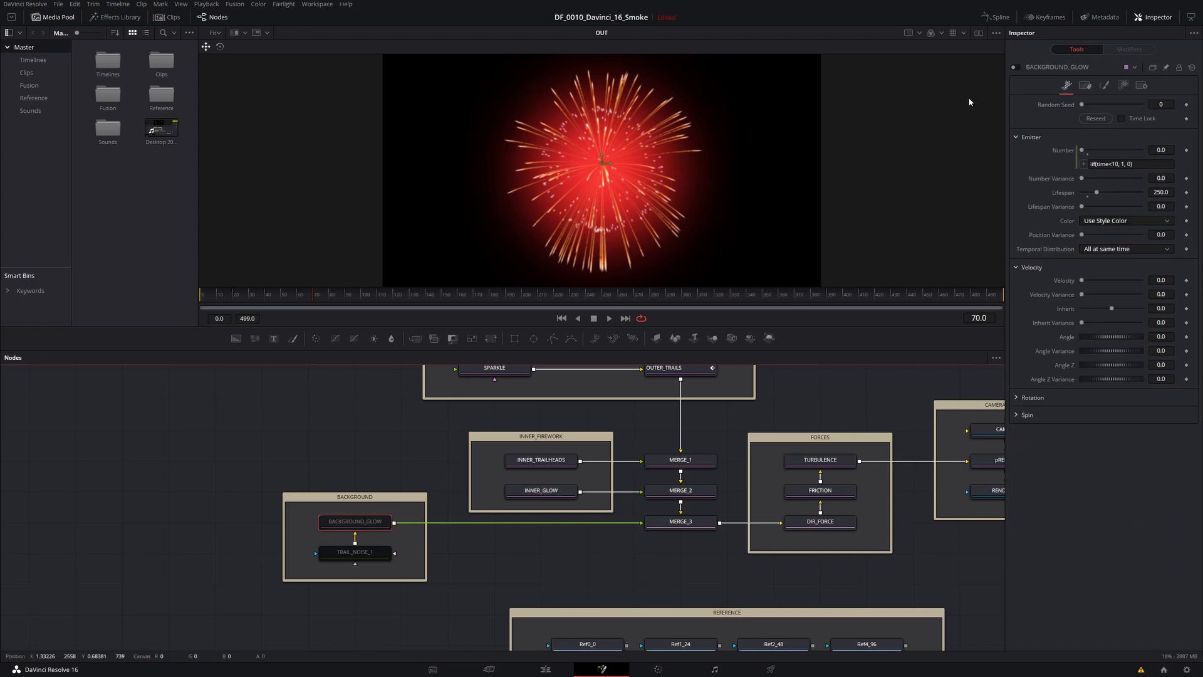
left_click(1017, 67)
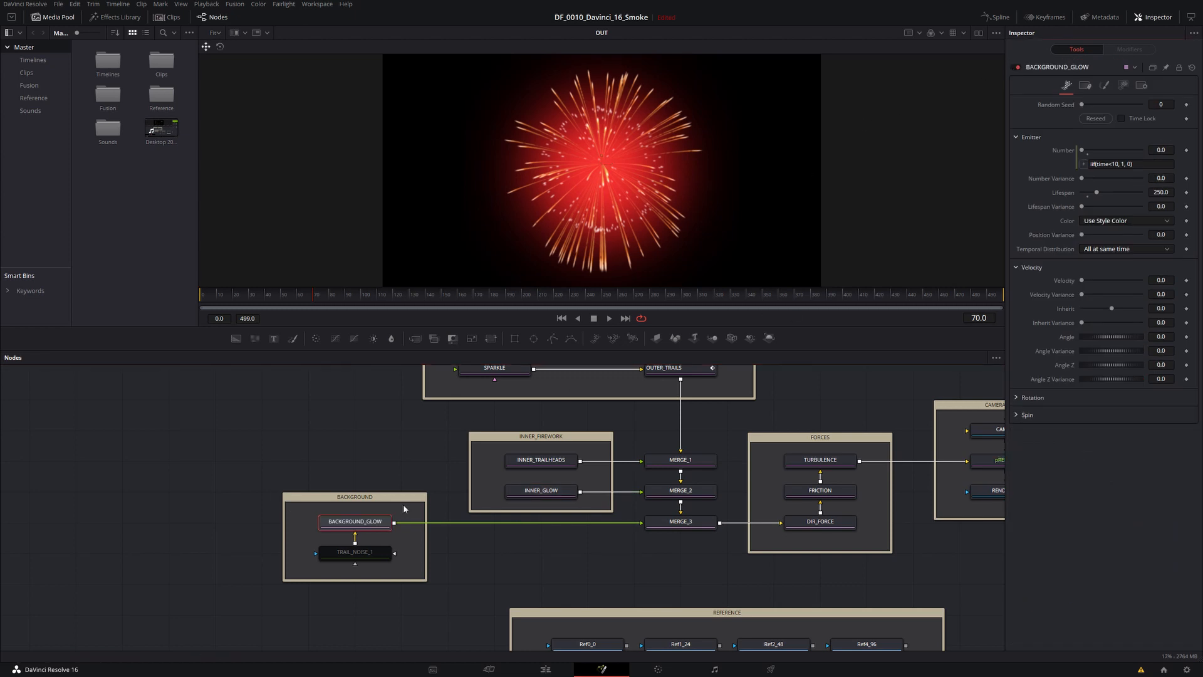
left_click(370, 550)
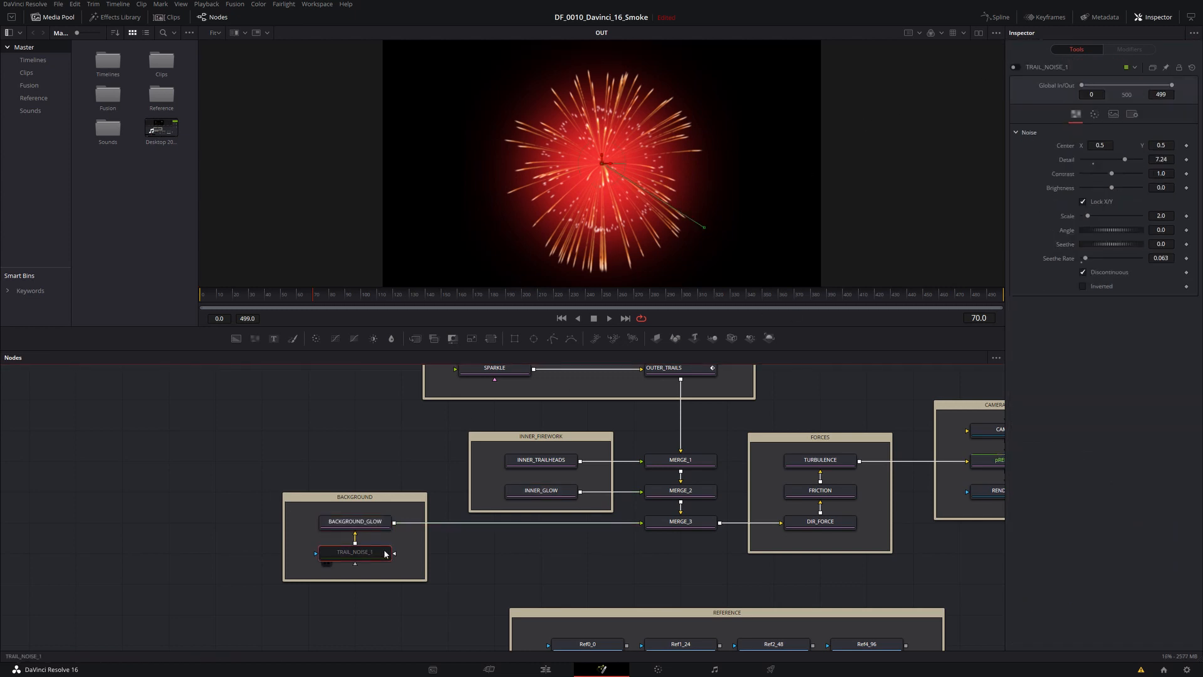
left_click(1017, 67)
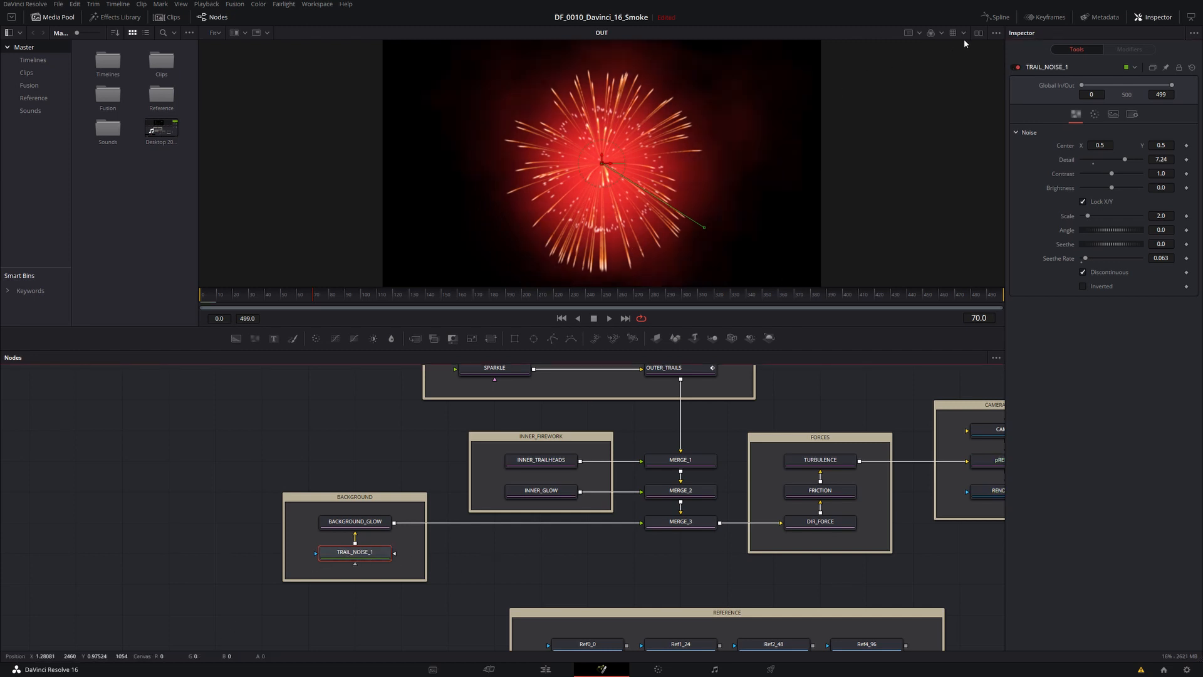
Step: Show the TRAIL_NOISE_1 output in a second viewer beside the OUT image
left_click(978, 32)
left_click_drag(376, 408, 337, 431)
left_click_drag(355, 578, 773, 204)
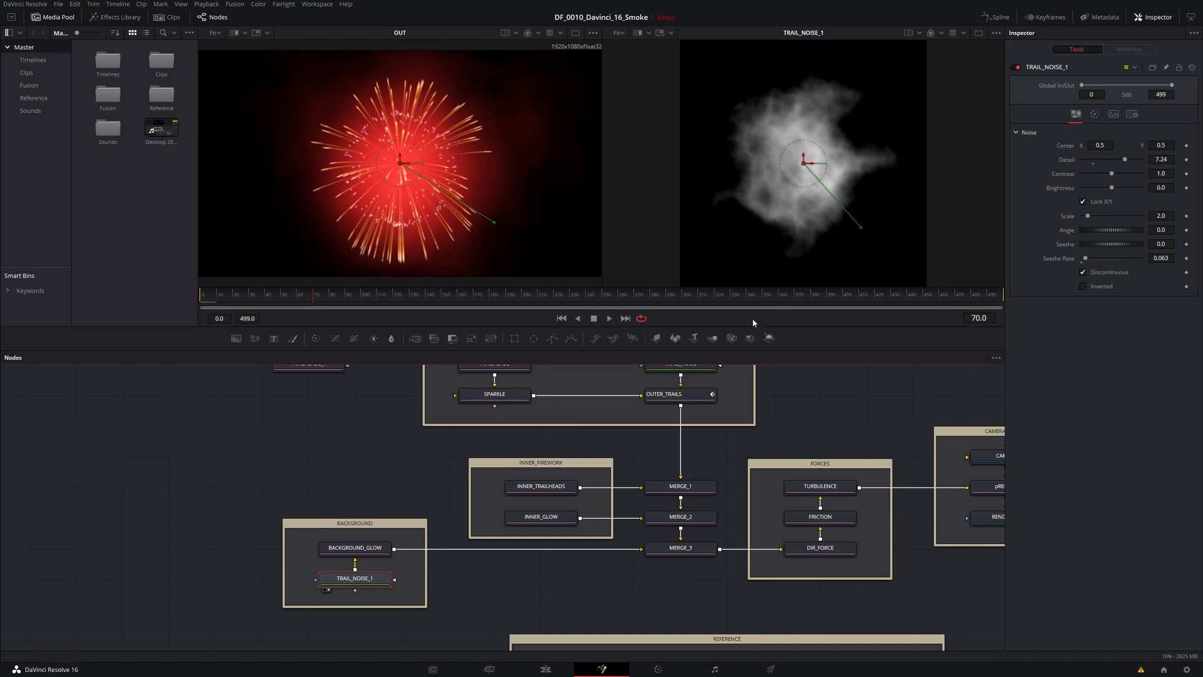
Step: Select BACKGROUND_GLOW and inspect its emission area in 3D perspective through pRENDER in the first viewer
left_click(355, 548)
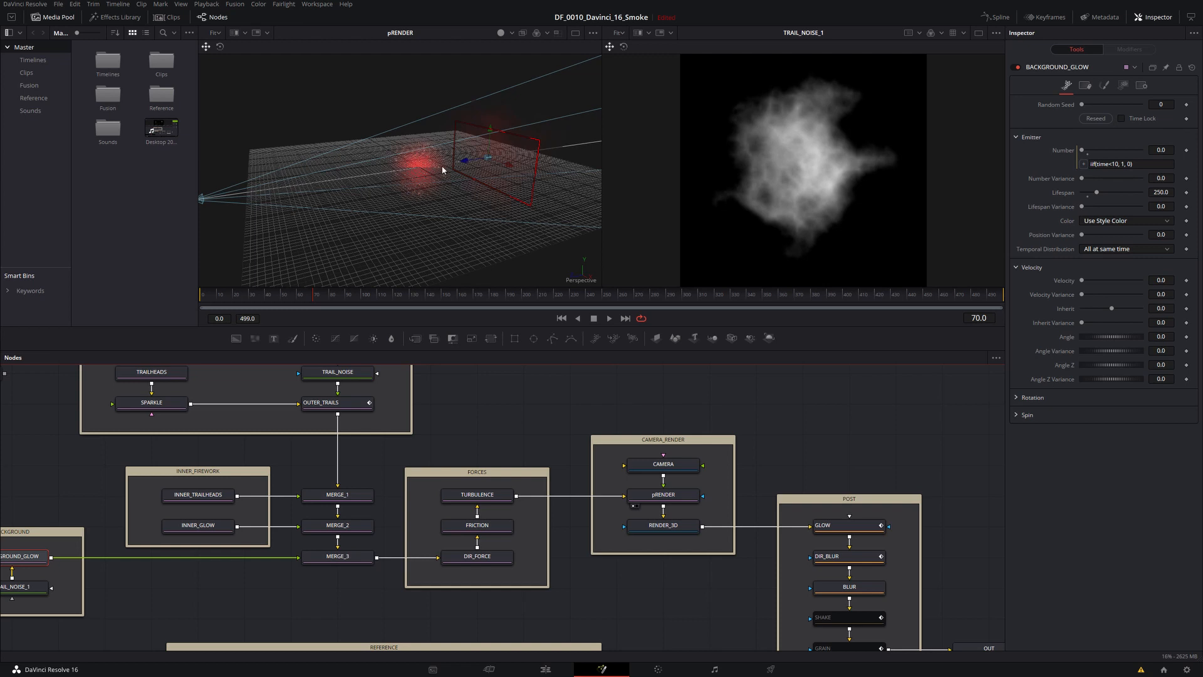
left_click_drag(442, 169, 475, 189)
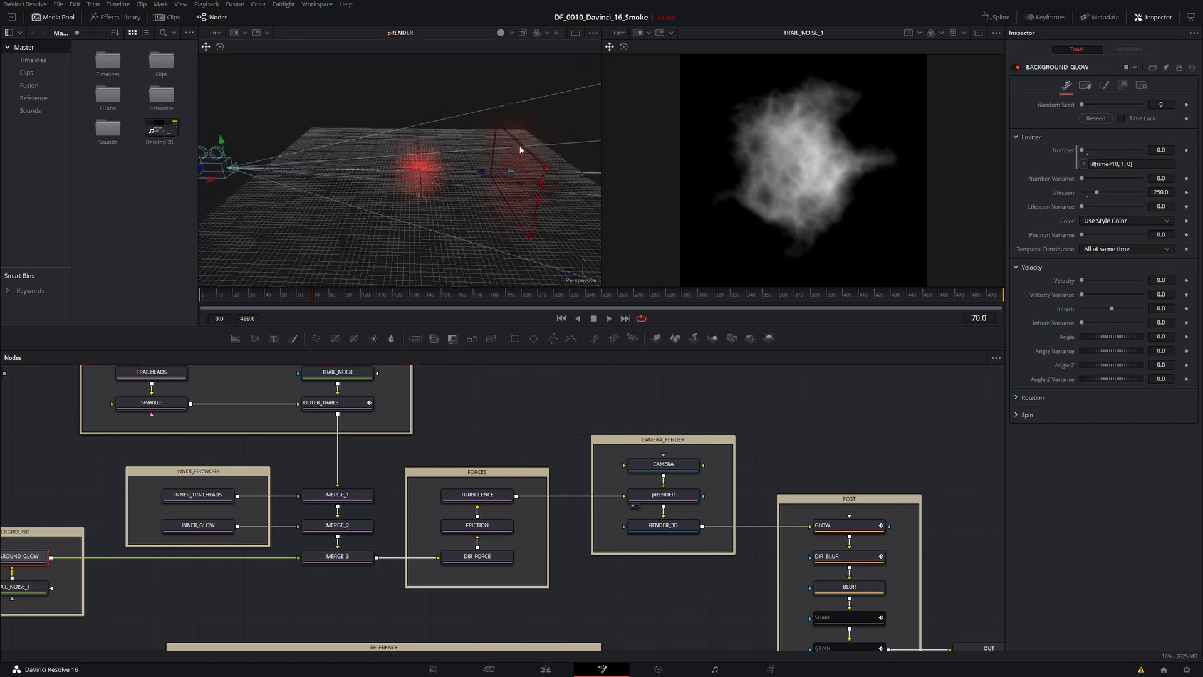
left_click_drag(373, 219, 497, 131)
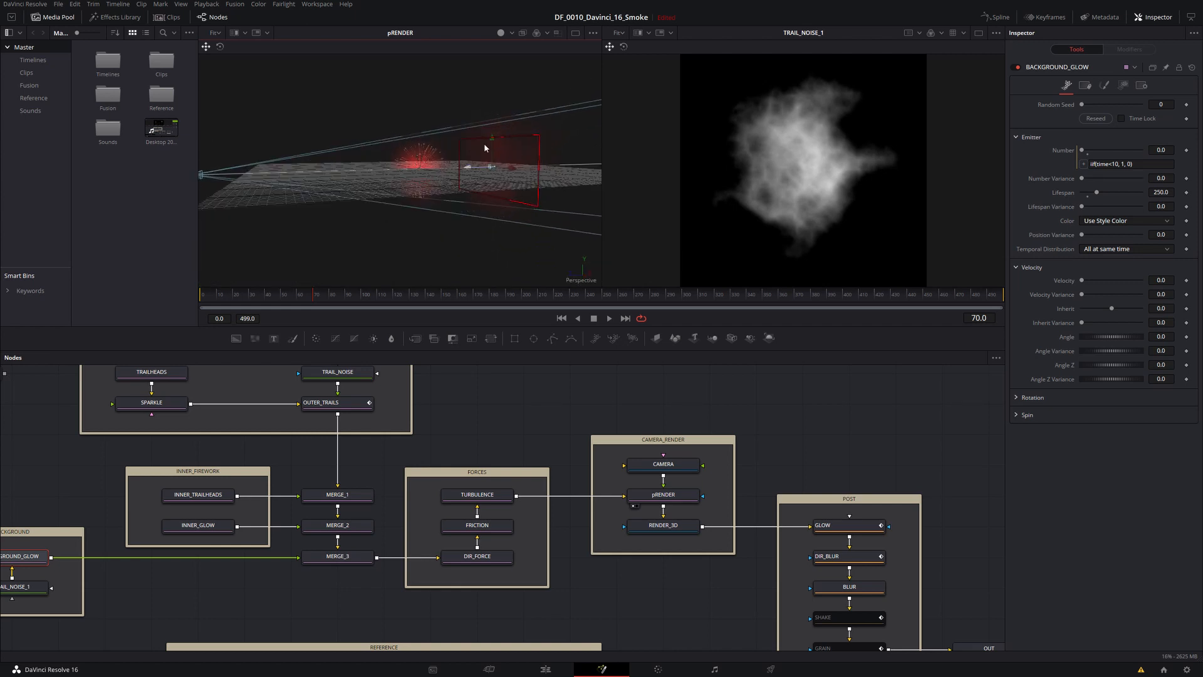
Step: Review the set assignment, Bitmap style, color over life, emitter number expression and Rectangle region of BACKGROUND_GLOW
left_click(1085, 85)
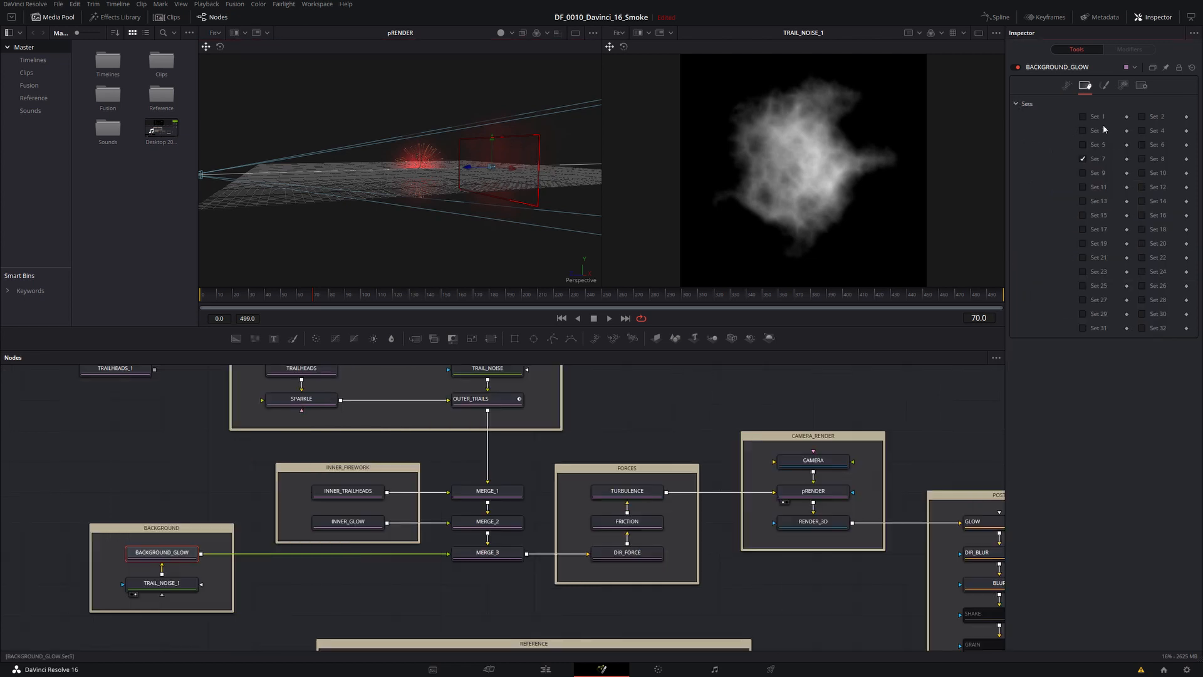
left_click(1105, 86)
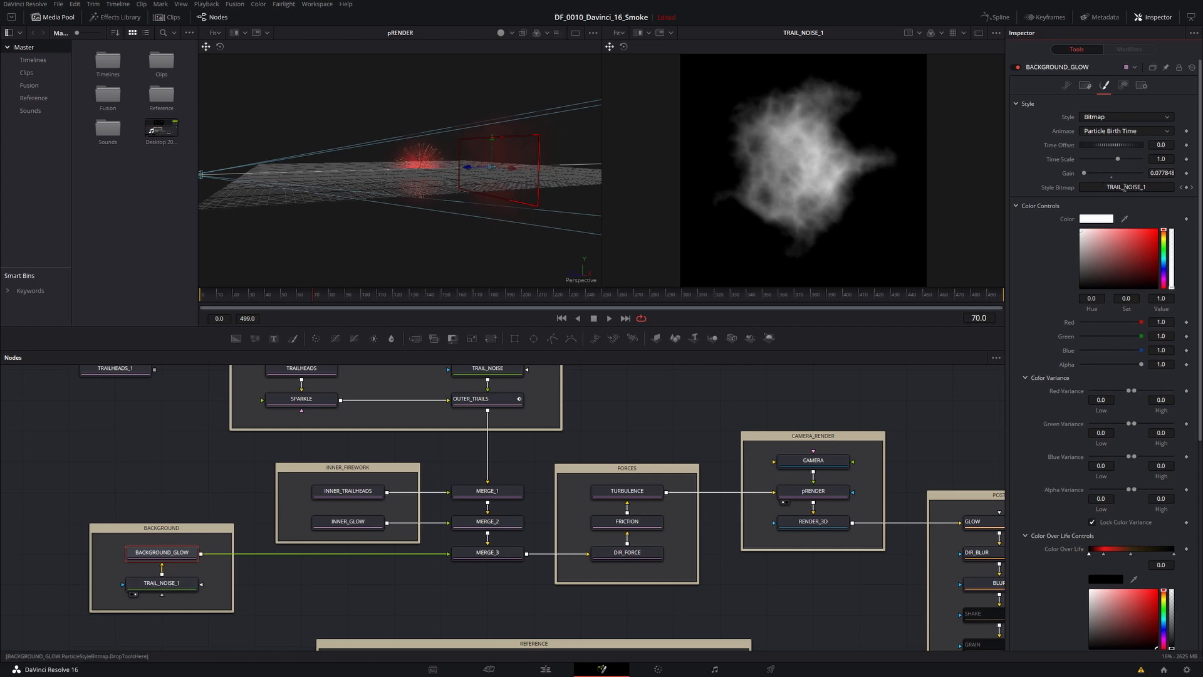
scroll(1061, 393, "down", 3)
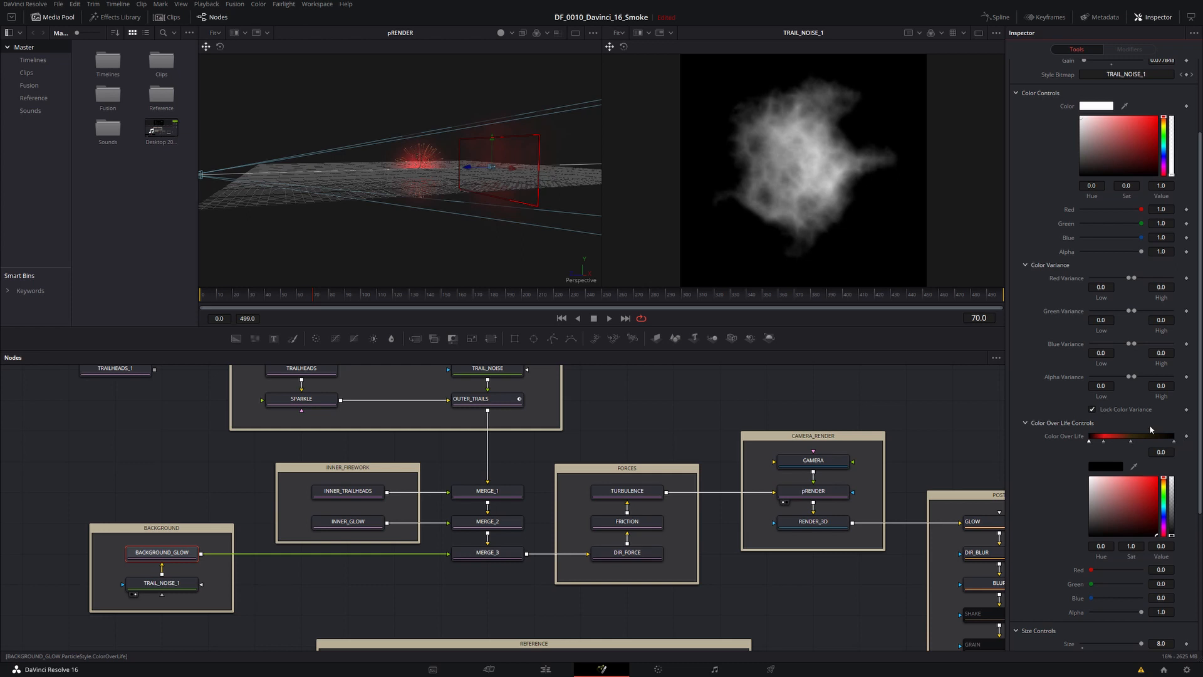
scroll(1153, 432, "down", 5)
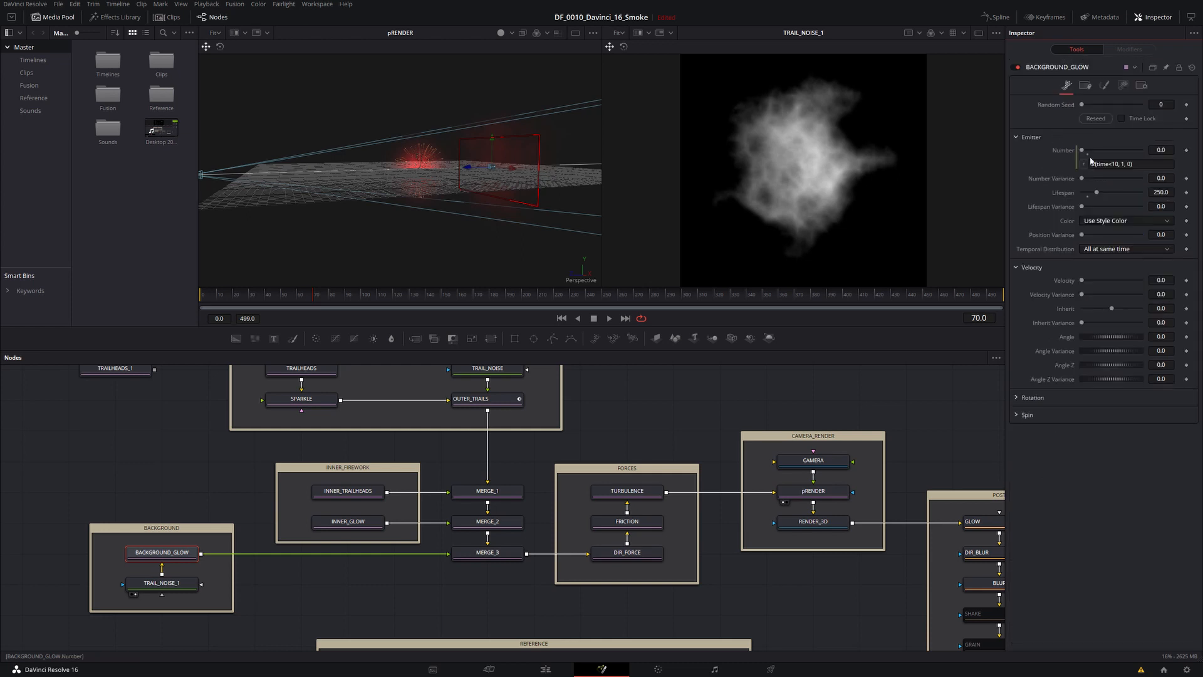
left_click_drag(1136, 168, 1063, 165)
left_click(1142, 164)
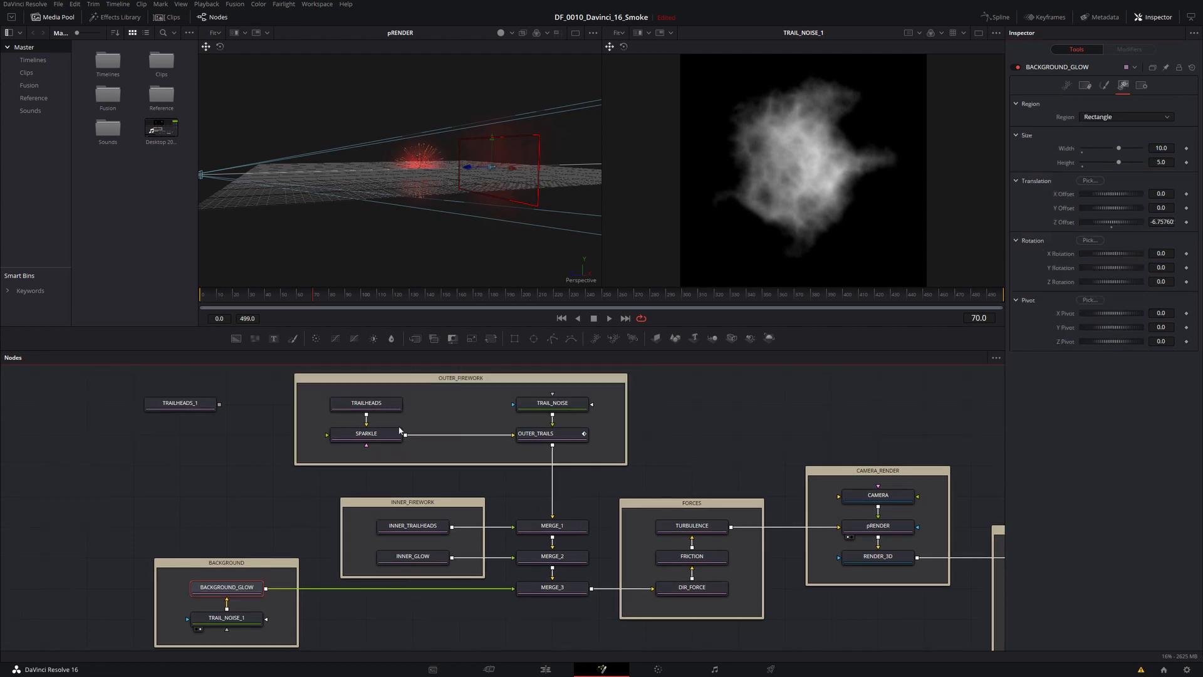
Step: Return to a single OUT viewer and review the conditions and set assignment of TURBULENCE in the FORCES group
left_click_drag(453, 435, 390, 430)
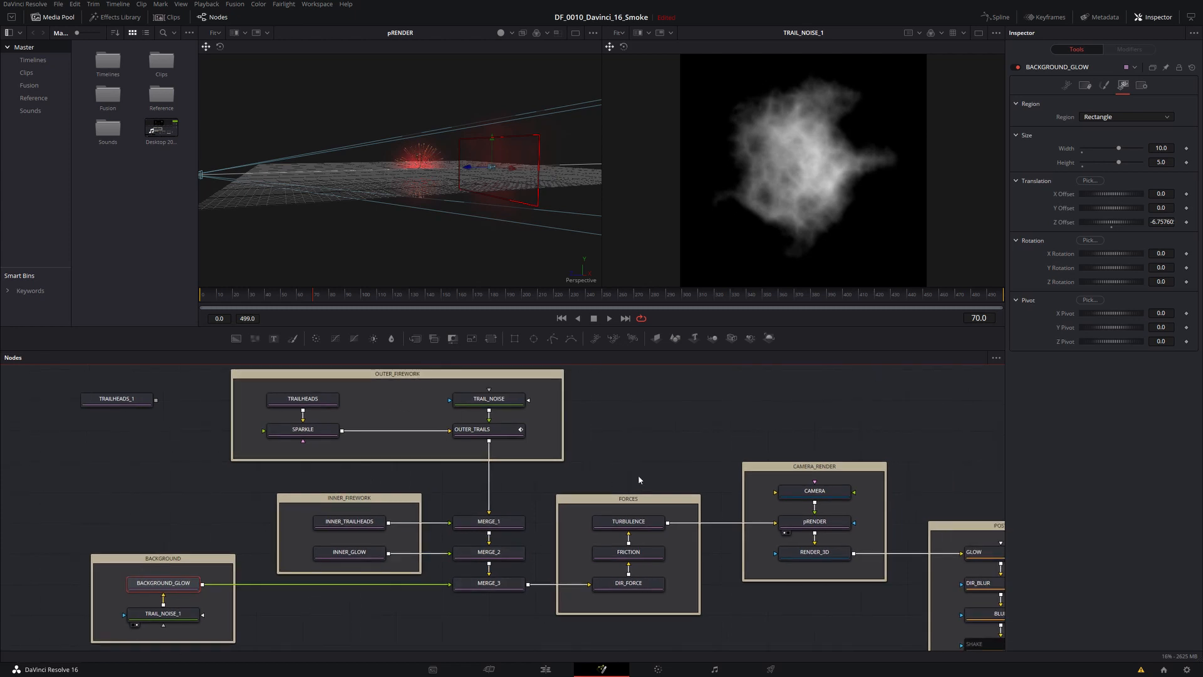
left_click_drag(638, 476, 400, 472)
left_click_drag(445, 536, 536, 502)
left_click(508, 512)
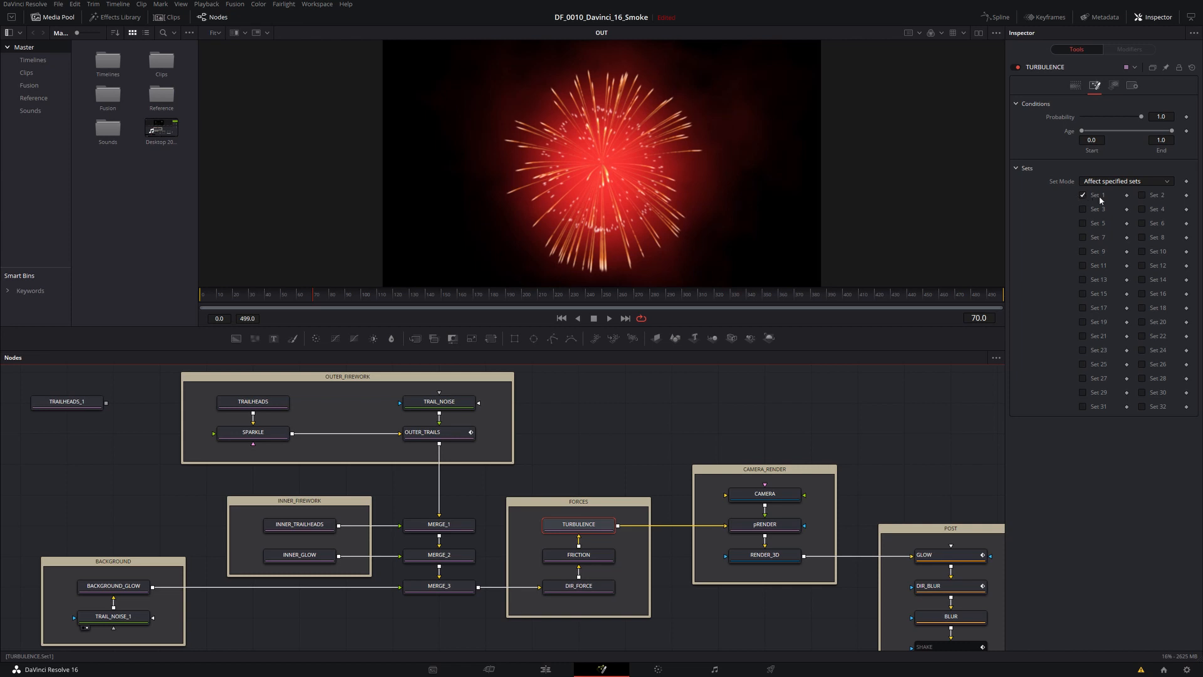
Step: Check the set assignments of TRAILHEADS, INNER_TRAILHEADS and INNER_GLOW against the set affected by TURBULENCE
left_click(225, 415)
left_click(253, 405)
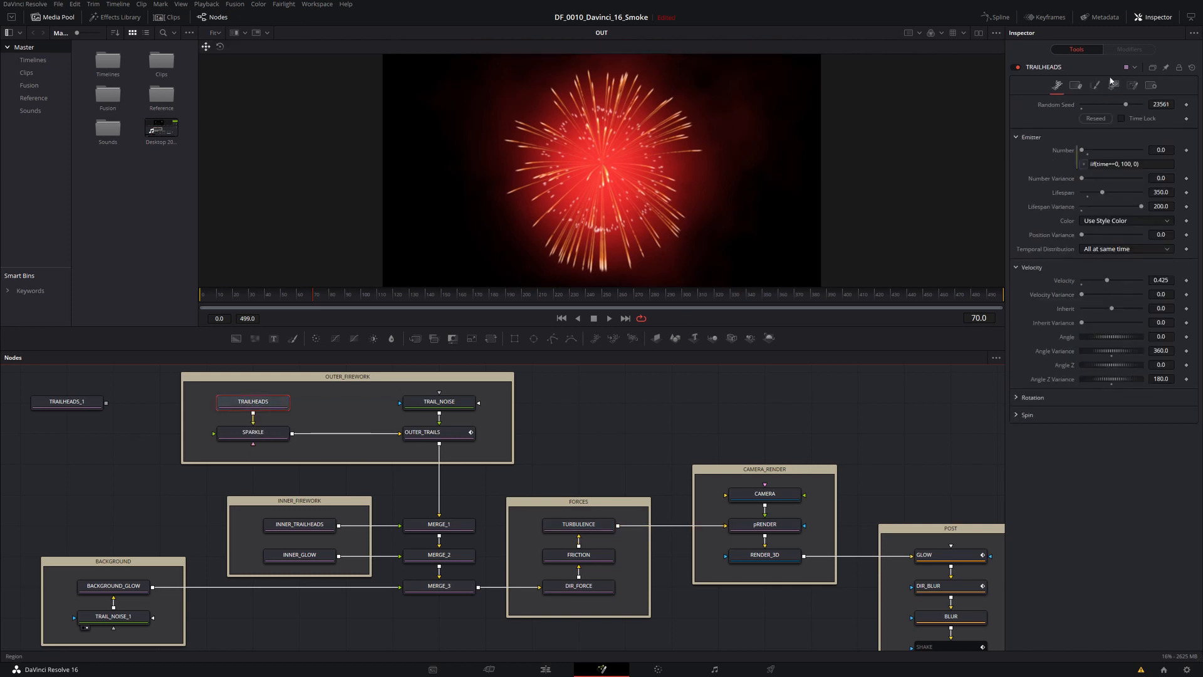
left_click(1075, 85)
left_click(299, 524)
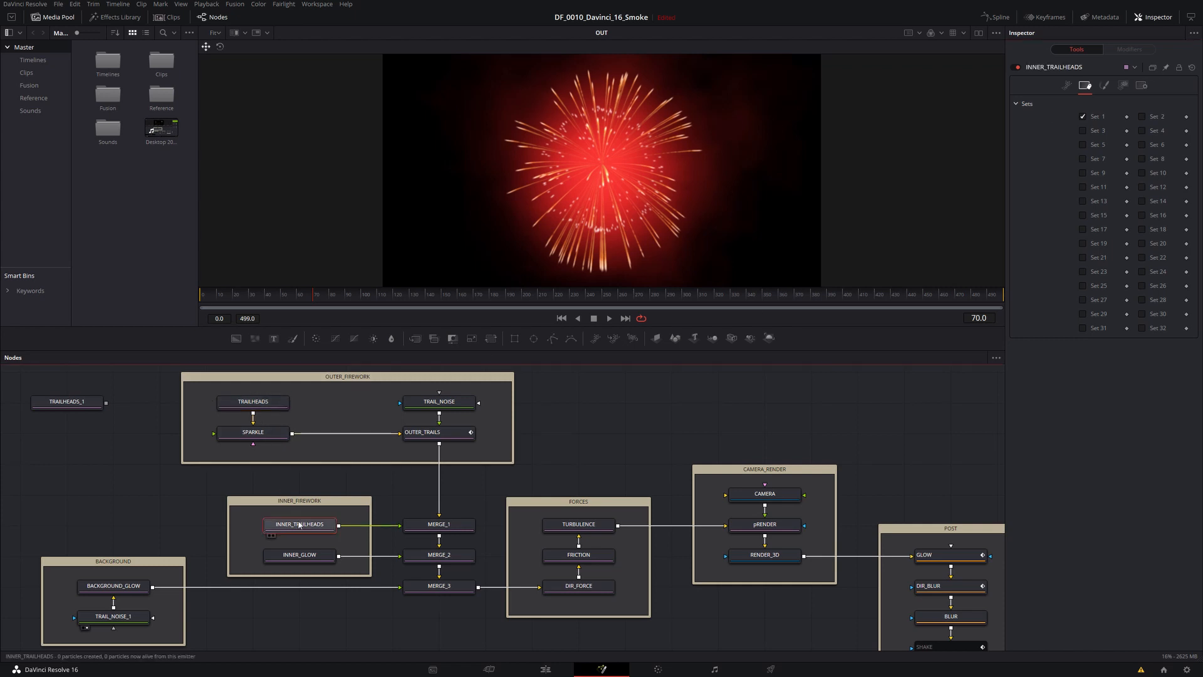
left_click(299, 555)
left_click(1086, 85)
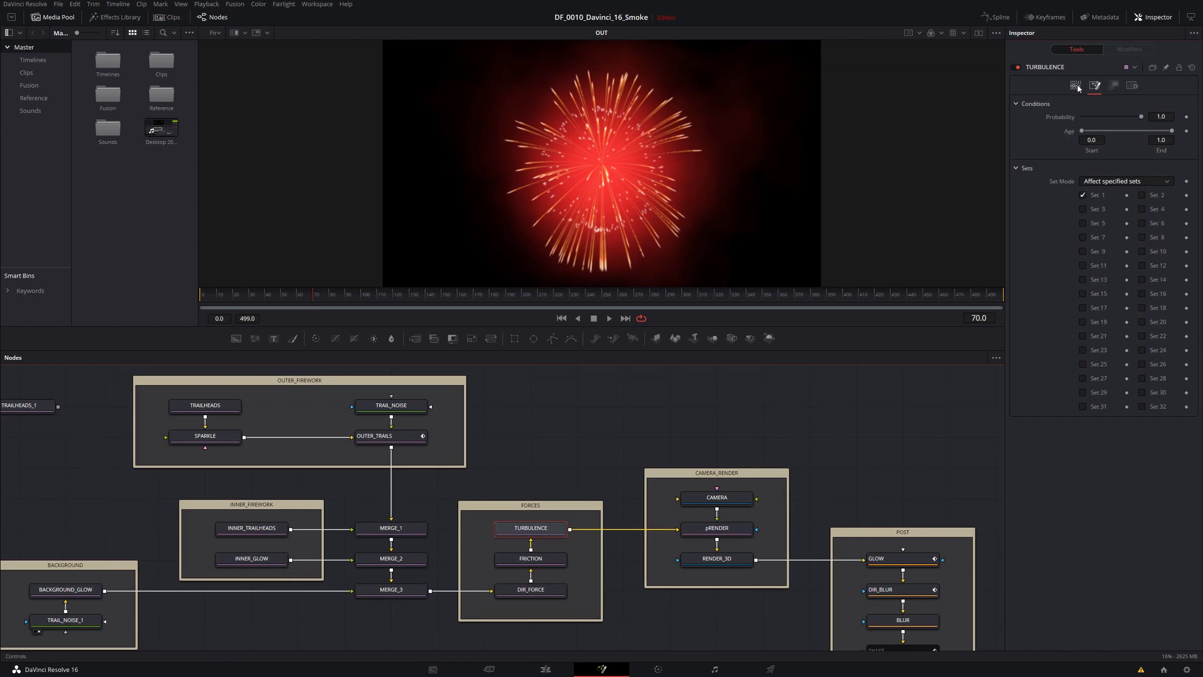
Step: Review the strength settings of TURBULENCE, and disable INNER_GLOW in the INNER_FIREWORK group
left_click(1076, 86)
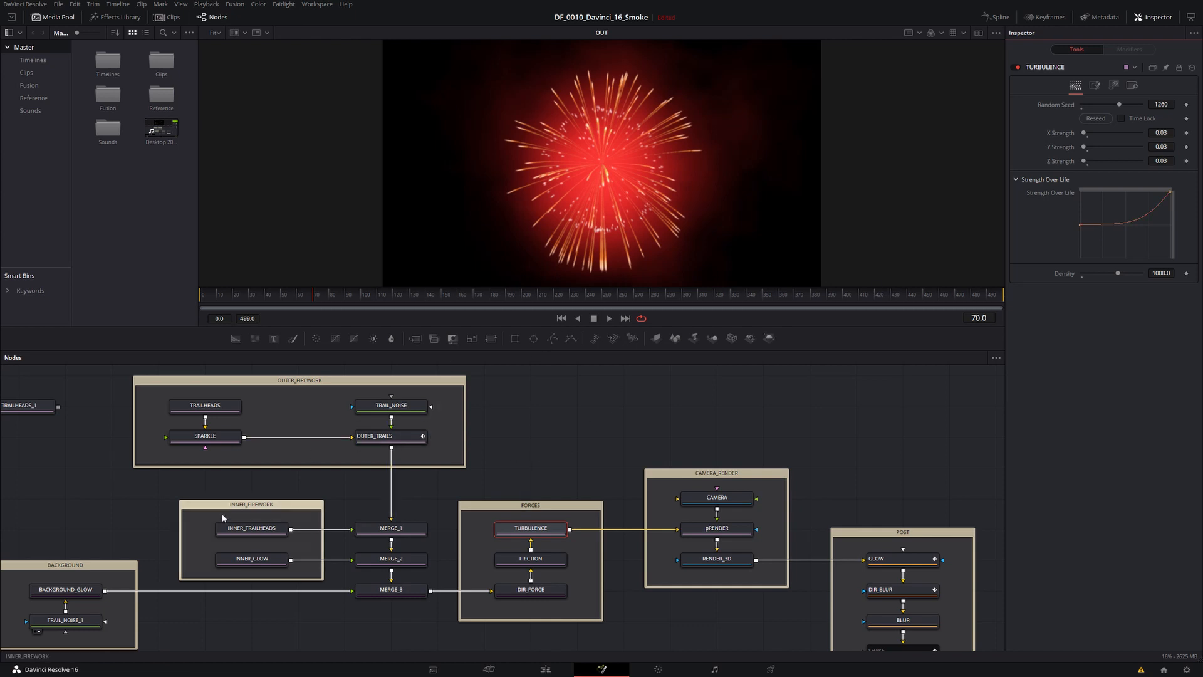
left_click(408, 437)
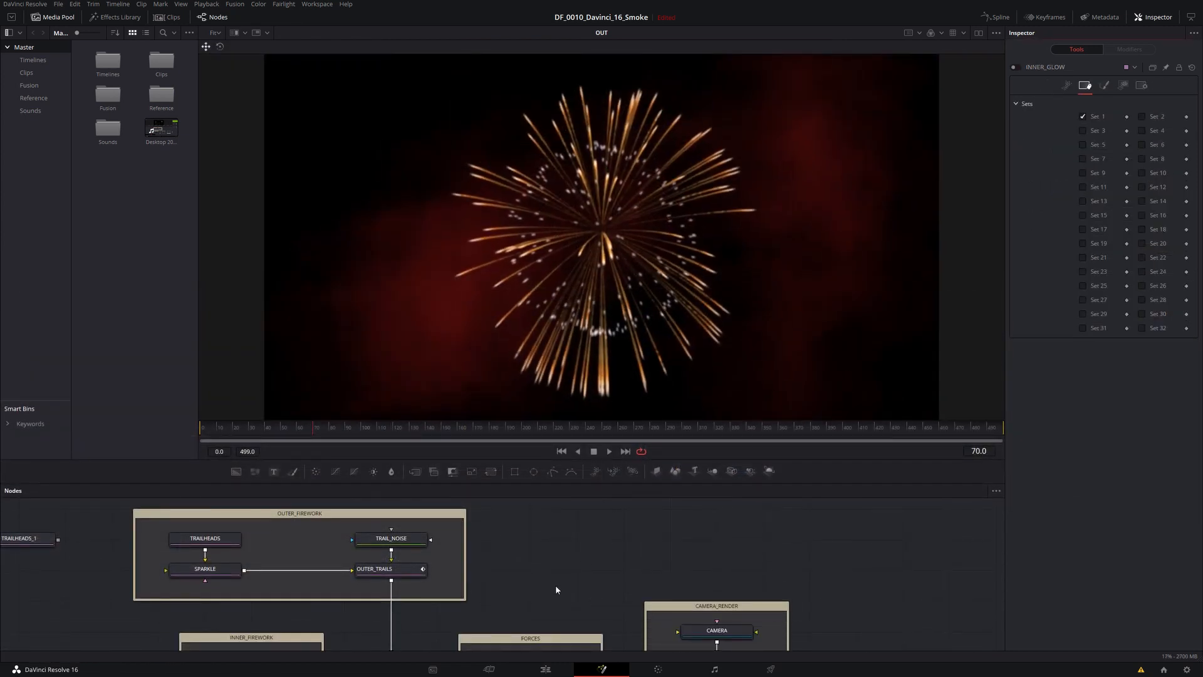
left_click_drag(555, 584, 580, 490)
Step: Examine the strength settings of TURBULENCE again together with its conditions and affected sets
left_click(530, 571)
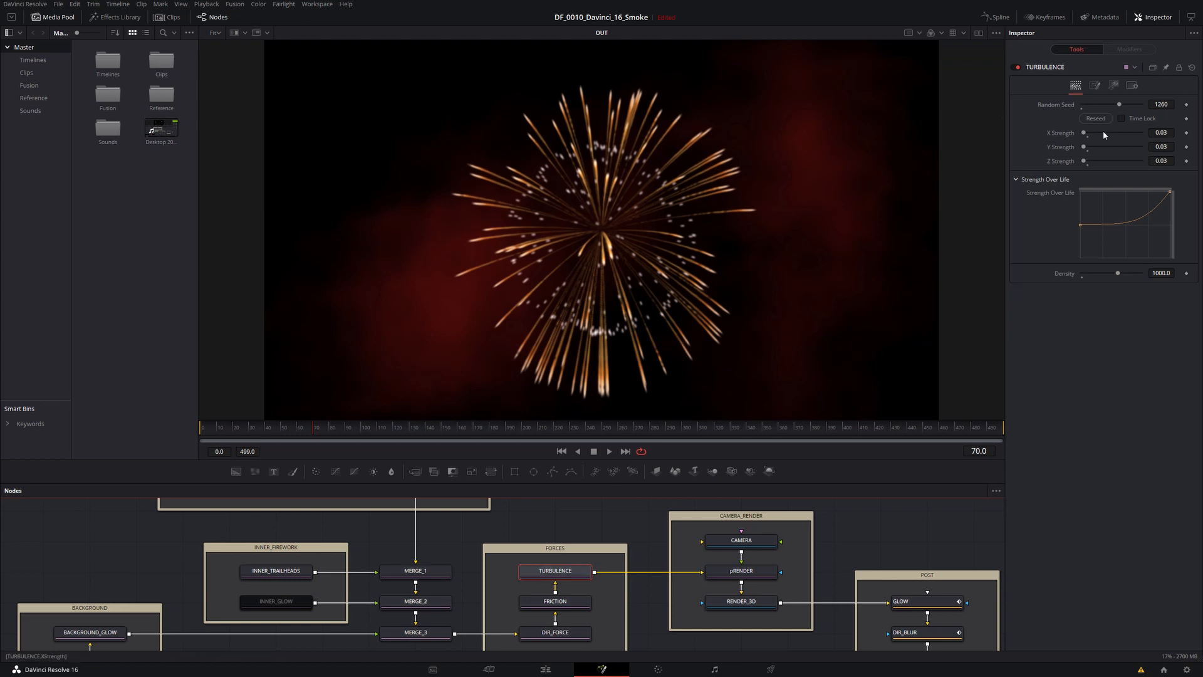
left_click(1095, 86)
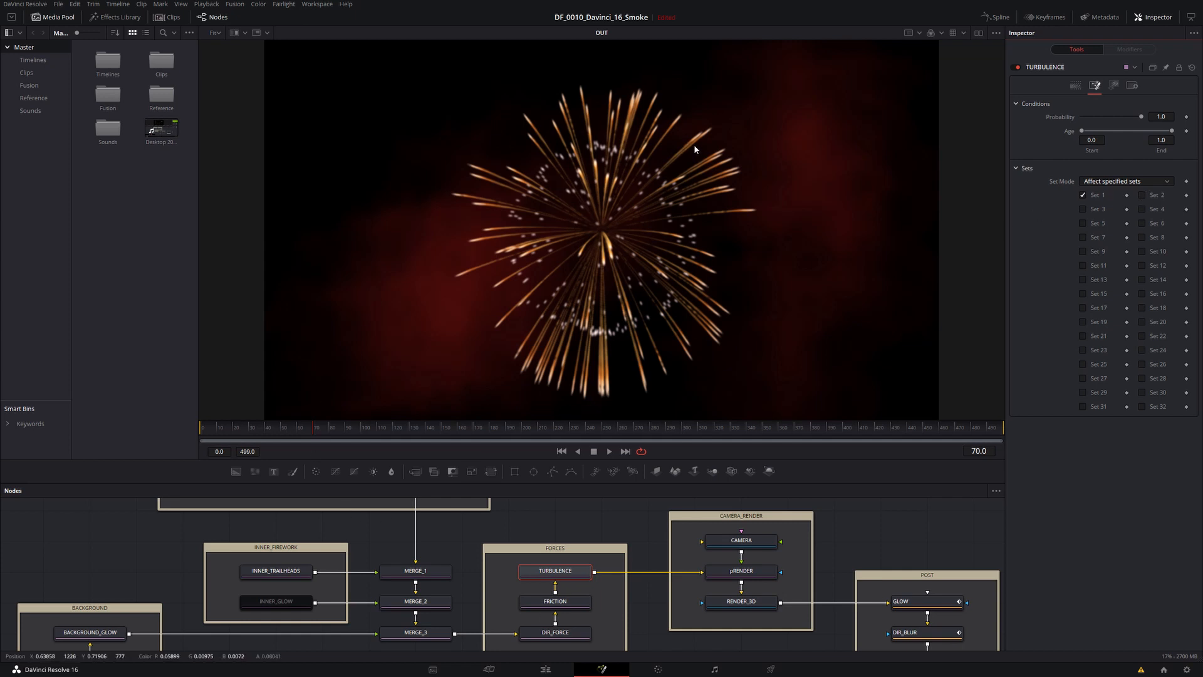
left_click(1142, 196)
Step: Review the velocity and spin friction of FRICTION and the strength and direction of DIR_FORCE
left_click(549, 603)
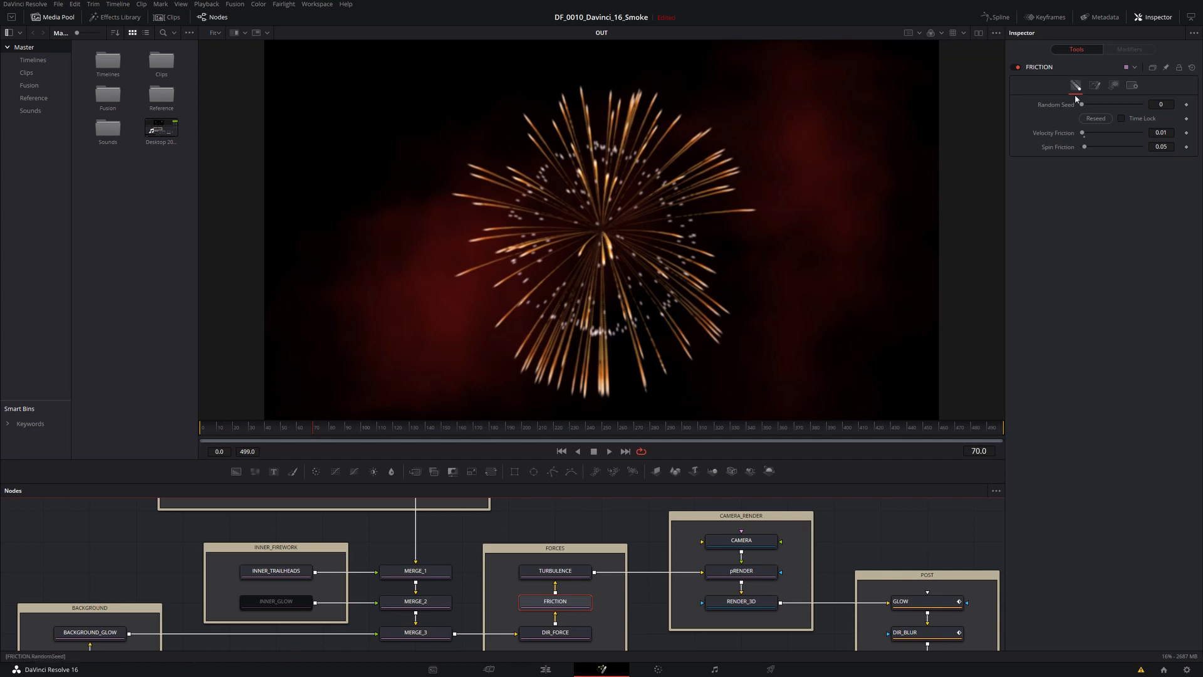
left_click(551, 633)
scroll(534, 616, "down", 1)
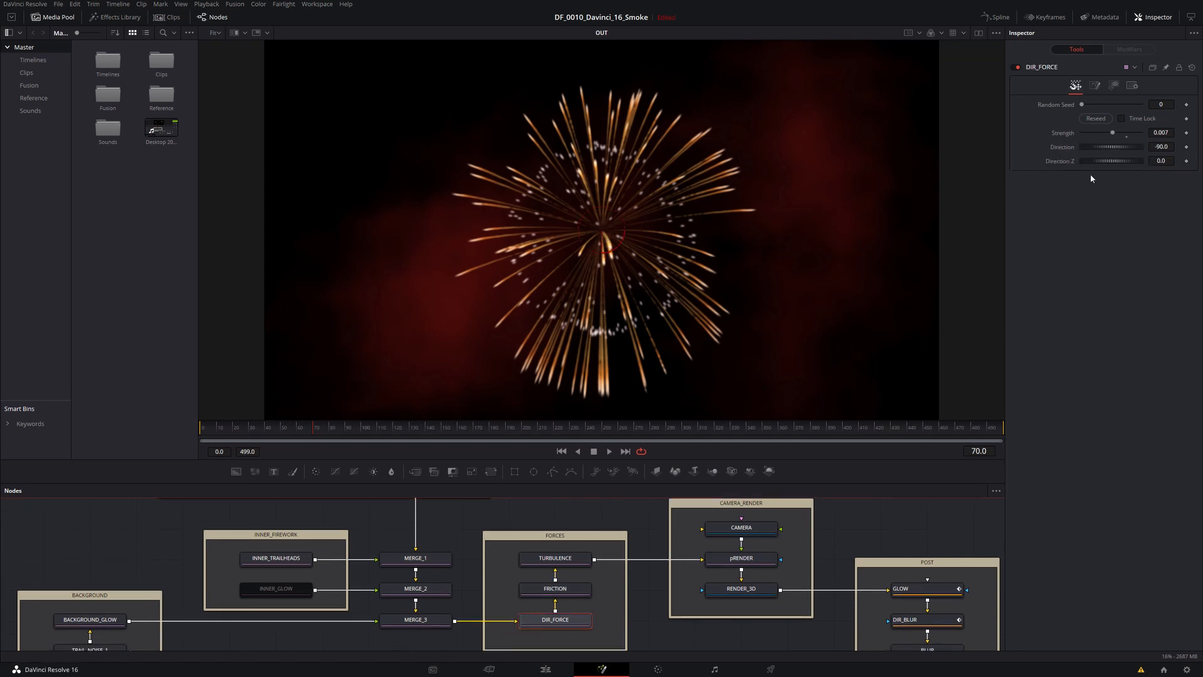
Step: Go to frame 134 and turn DIR_FORCE off and back on to compare its effect on the trails
left_click(490, 280)
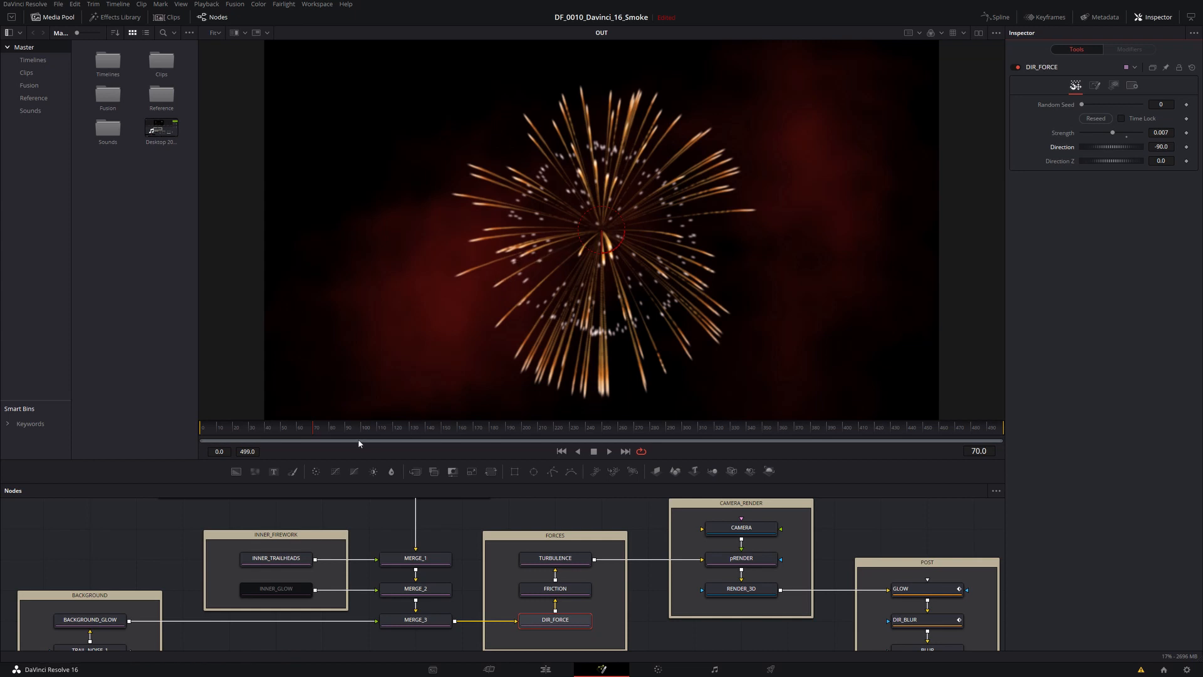
left_click(413, 428)
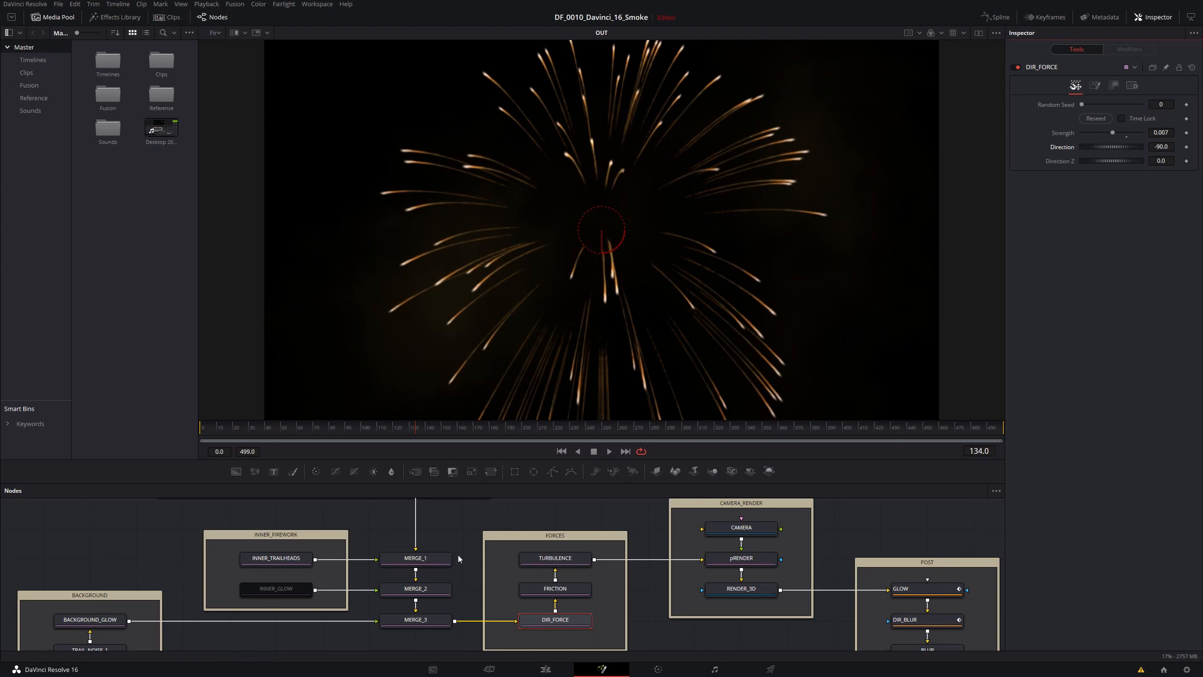
key("ctrl+p")
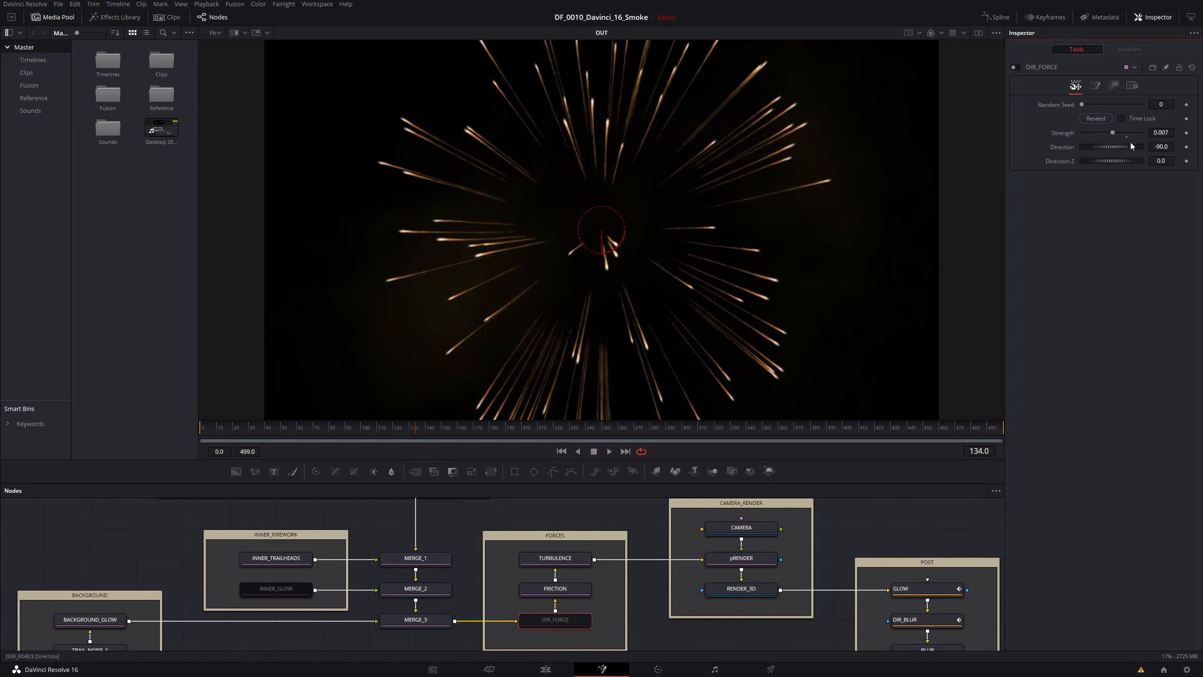
left_click(1014, 66)
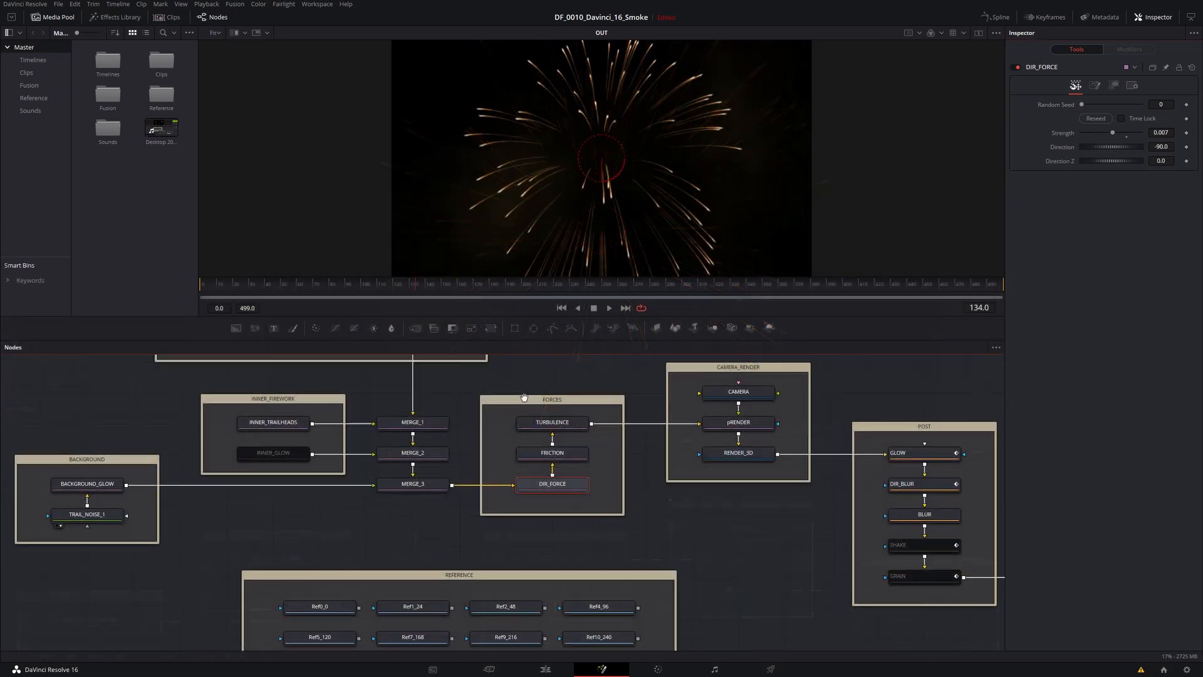
Step: Review the conditions and set assignment of DIR_FORCE, and look over the CAMERA_RENDER and POST groups
left_click_drag(524, 397, 506, 437)
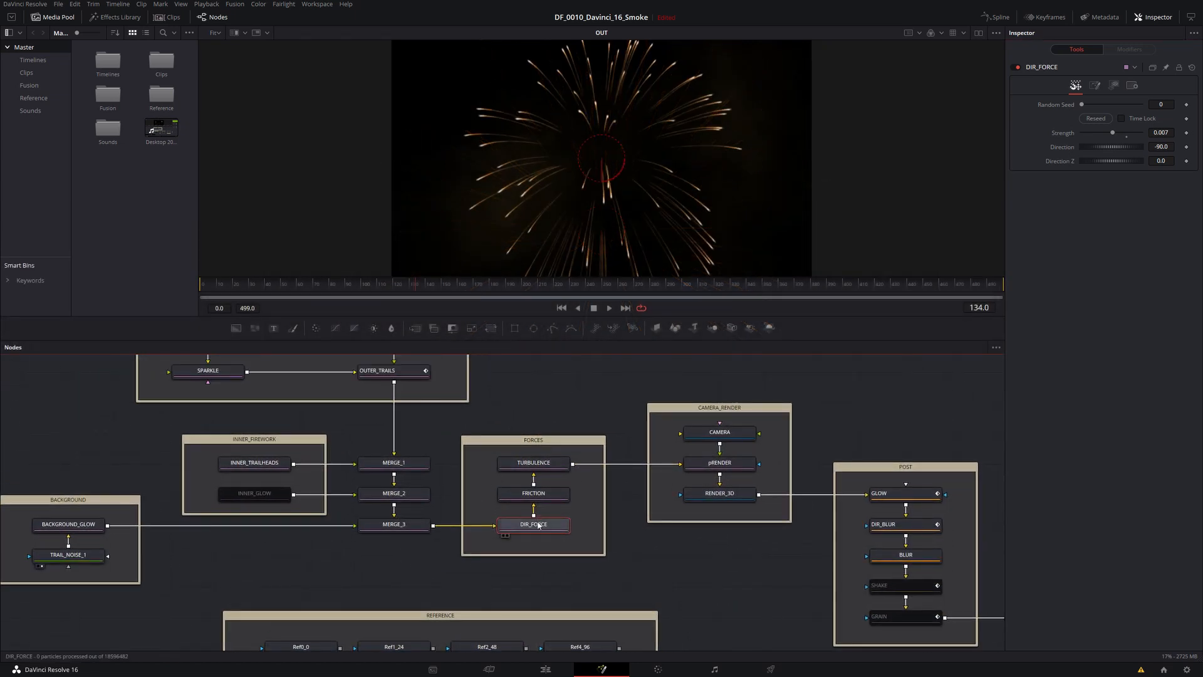
left_click(1095, 85)
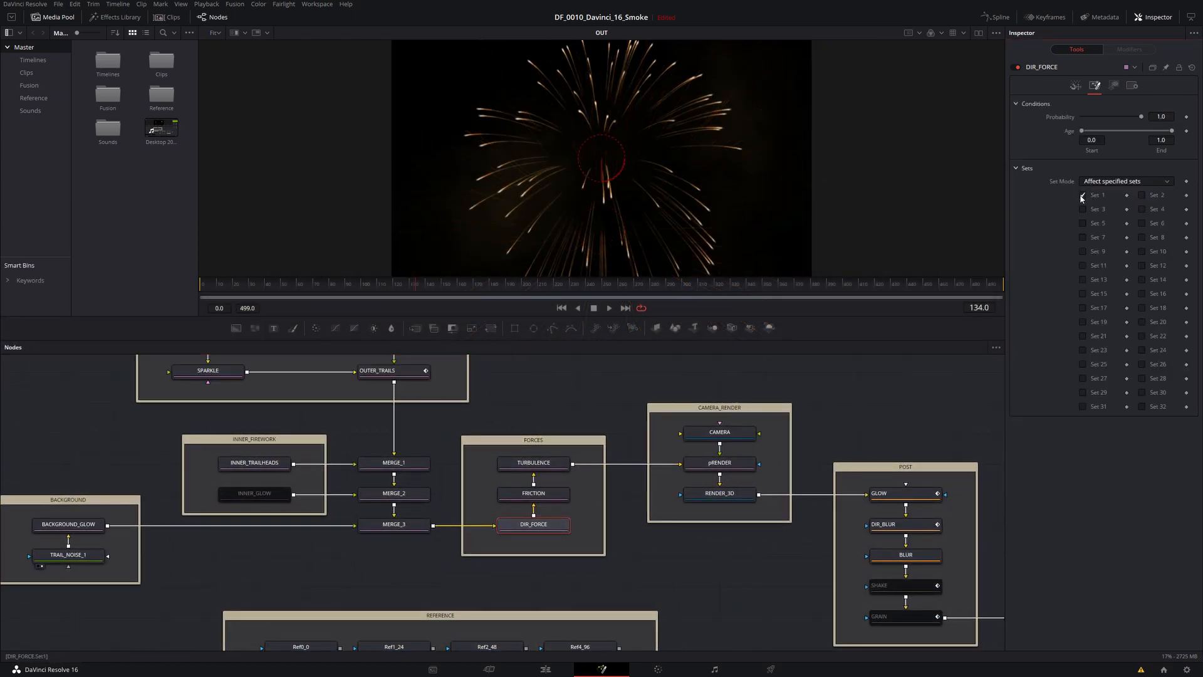
left_click_drag(614, 374, 449, 356)
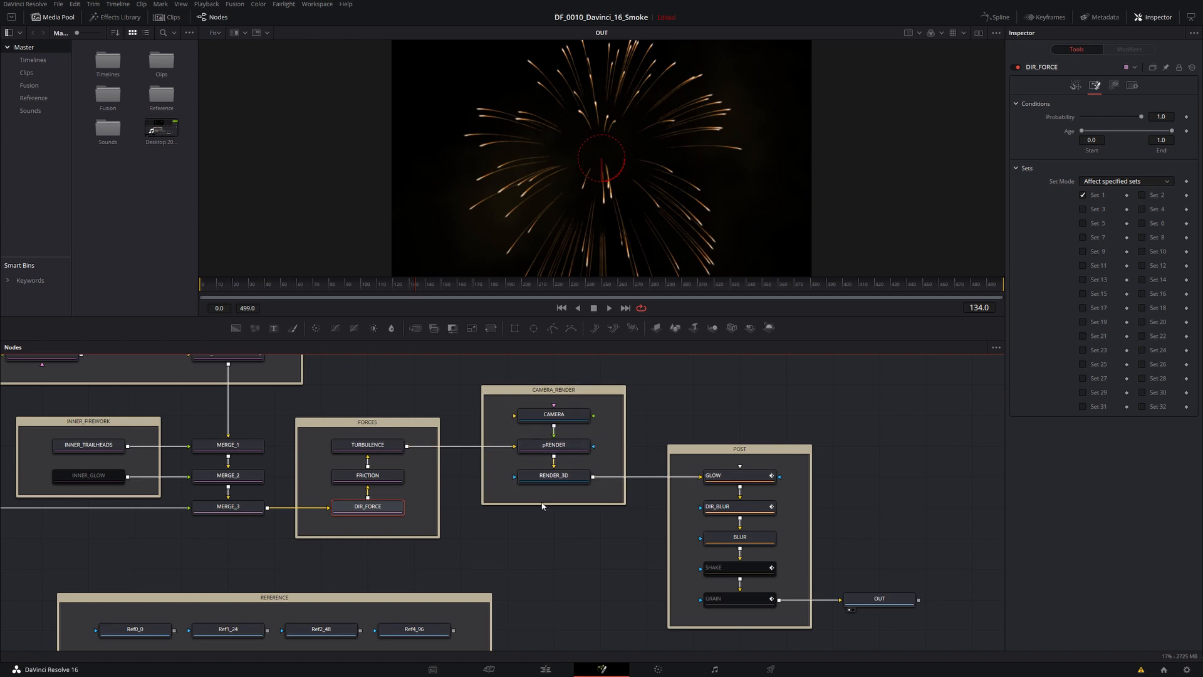
left_click_drag(543, 506, 408, 467)
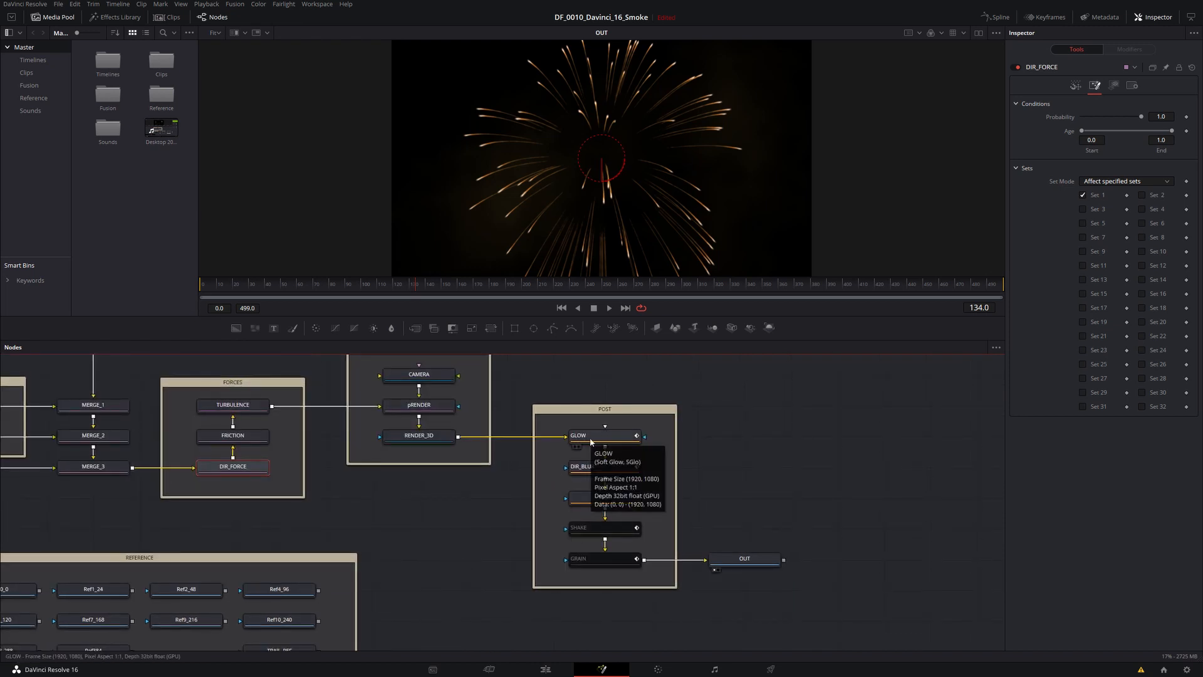
left_click_drag(484, 485, 906, 479)
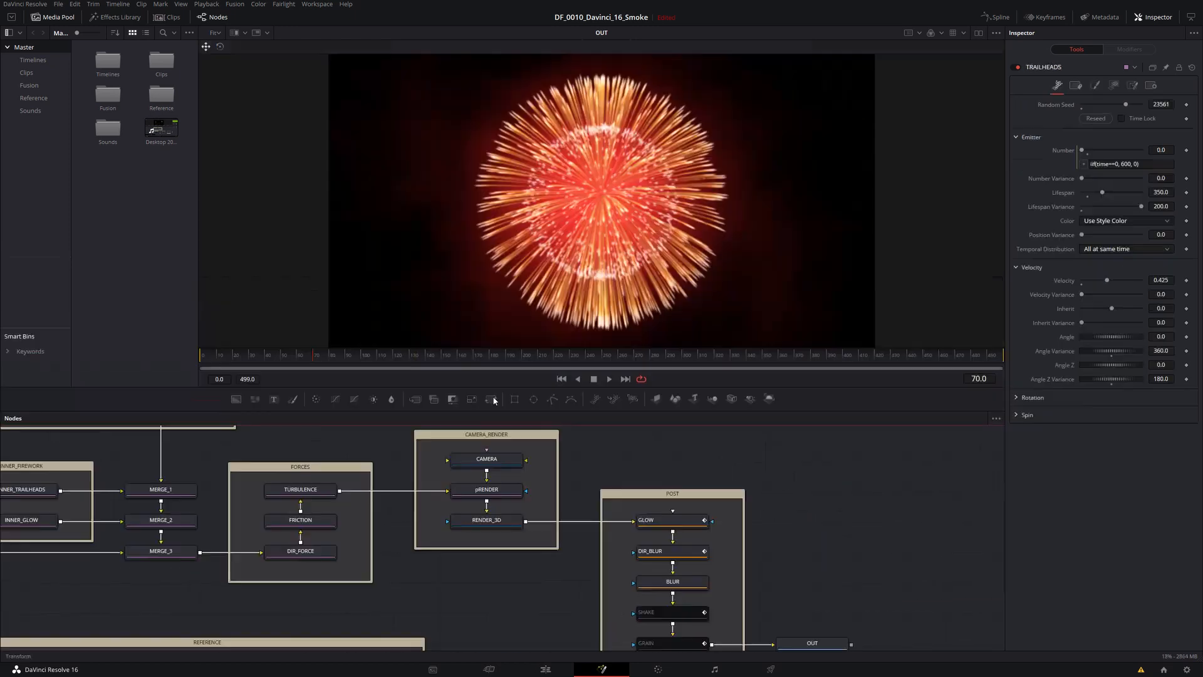
Step: Toggle the GLOW node in the POST group off and on several times to compare its effect at frame 70
left_click_drag(477, 552, 435, 508)
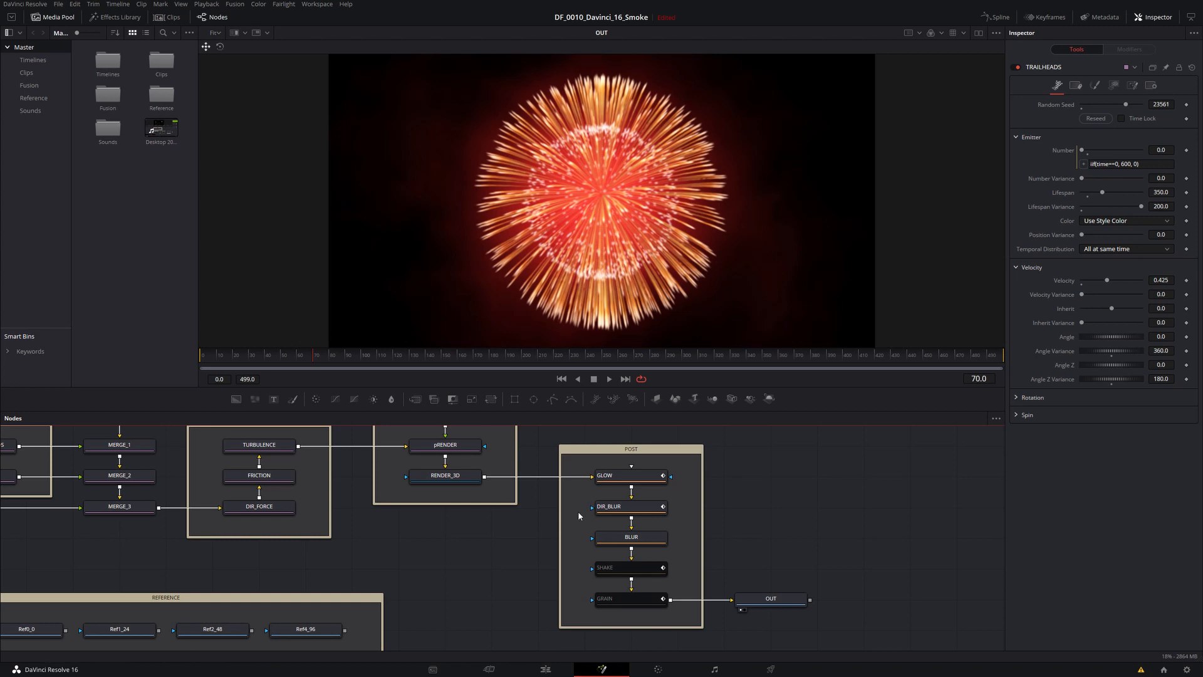
left_click(640, 474)
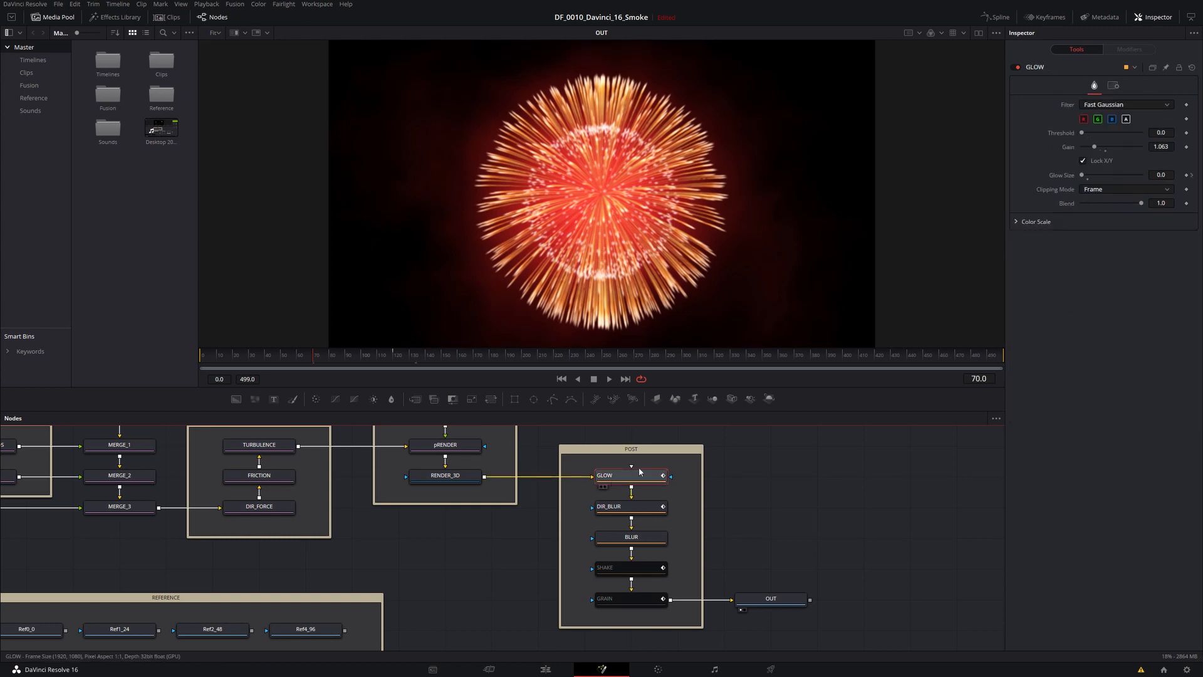
left_click(1017, 67)
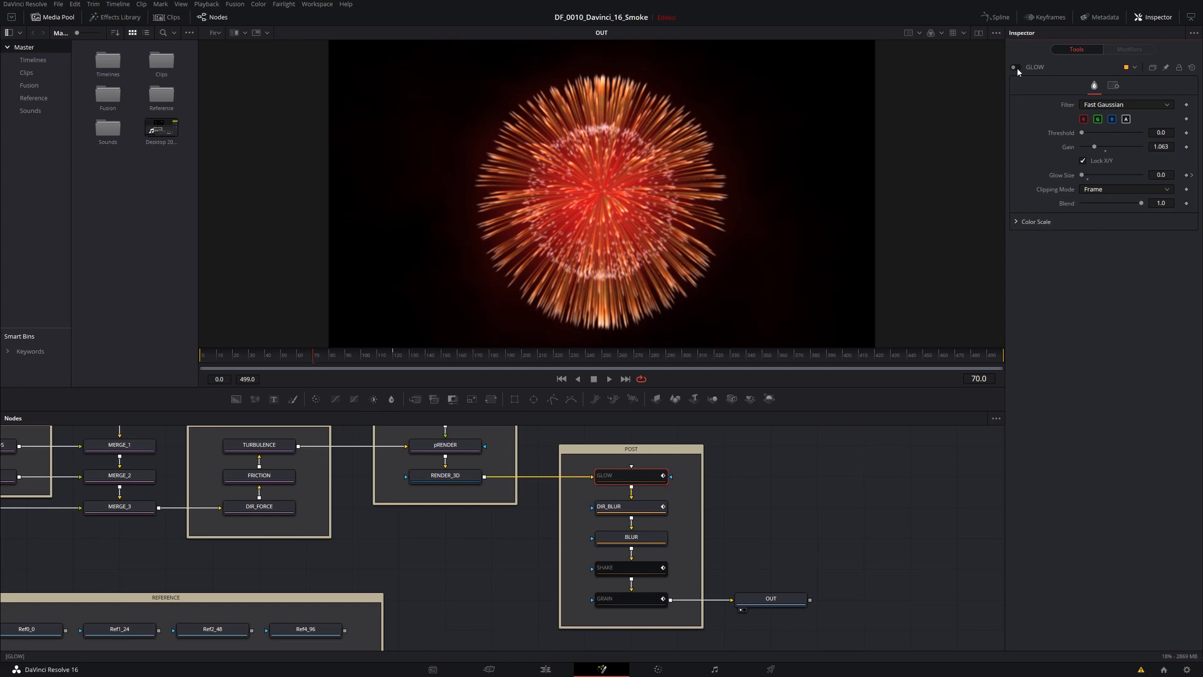
left_click(1018, 68)
left_click(1018, 68)
left_click(1017, 68)
left_click(1018, 68)
left_click(1018, 68)
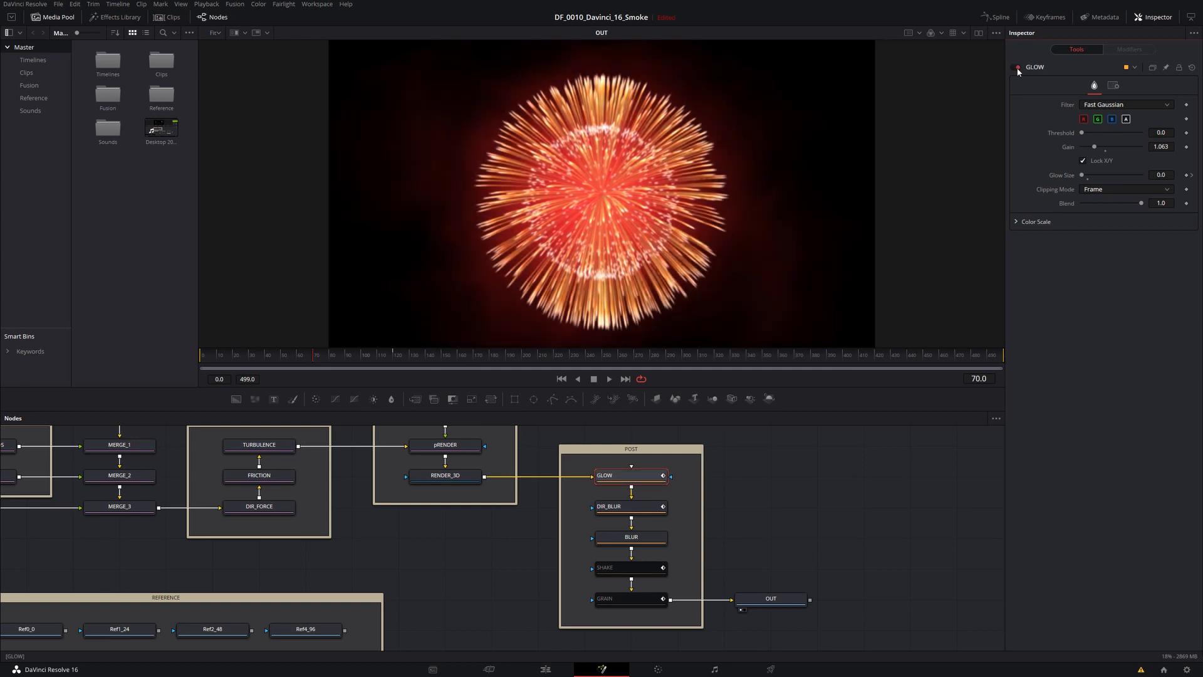
Step: Turn DIR_BLUR off and back on to compare the radial blur on the trails up close
left_click(618, 511)
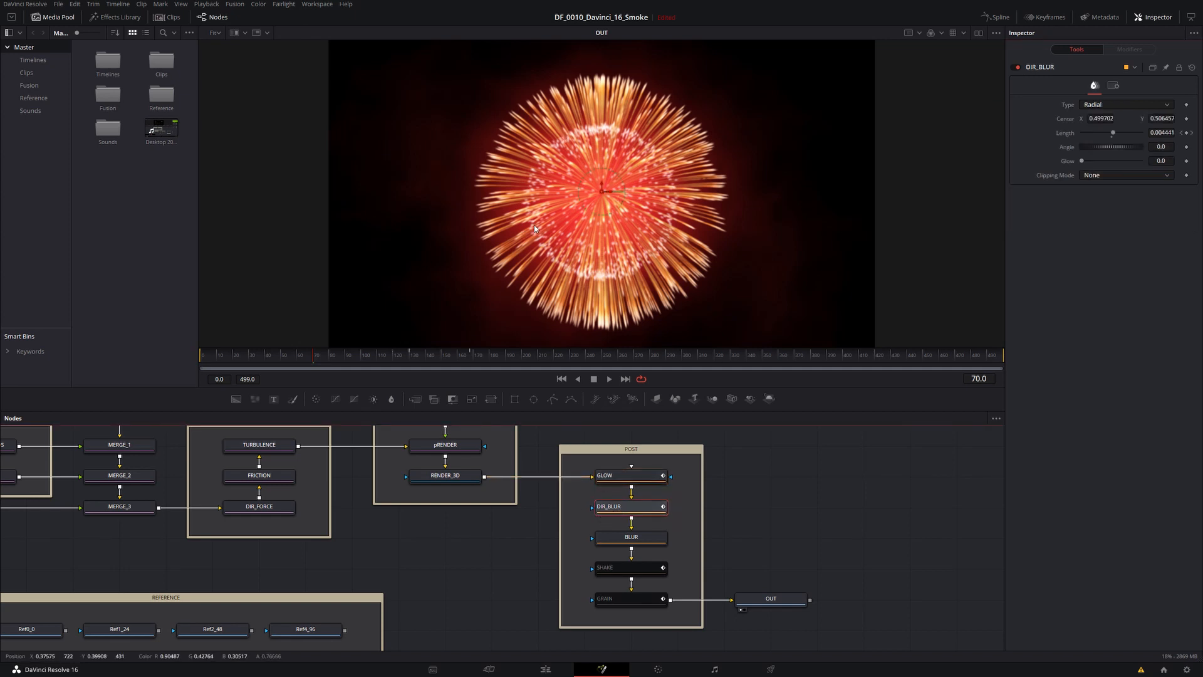
left_click(1017, 67)
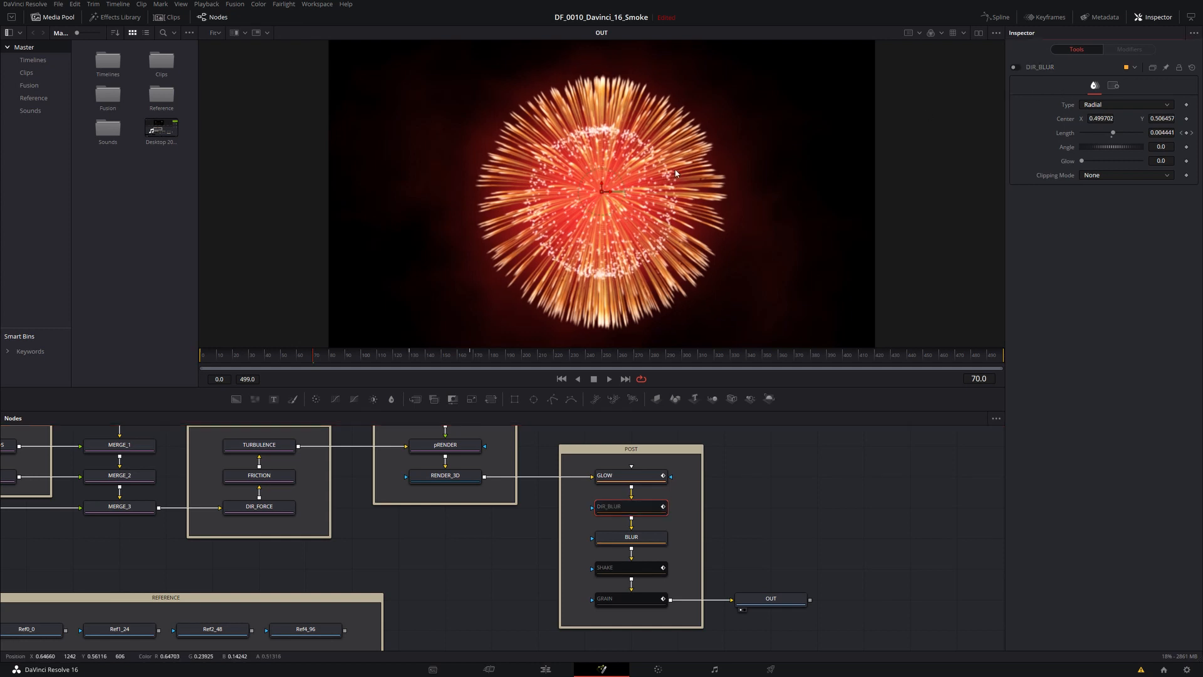
scroll(702, 218, "up", 5)
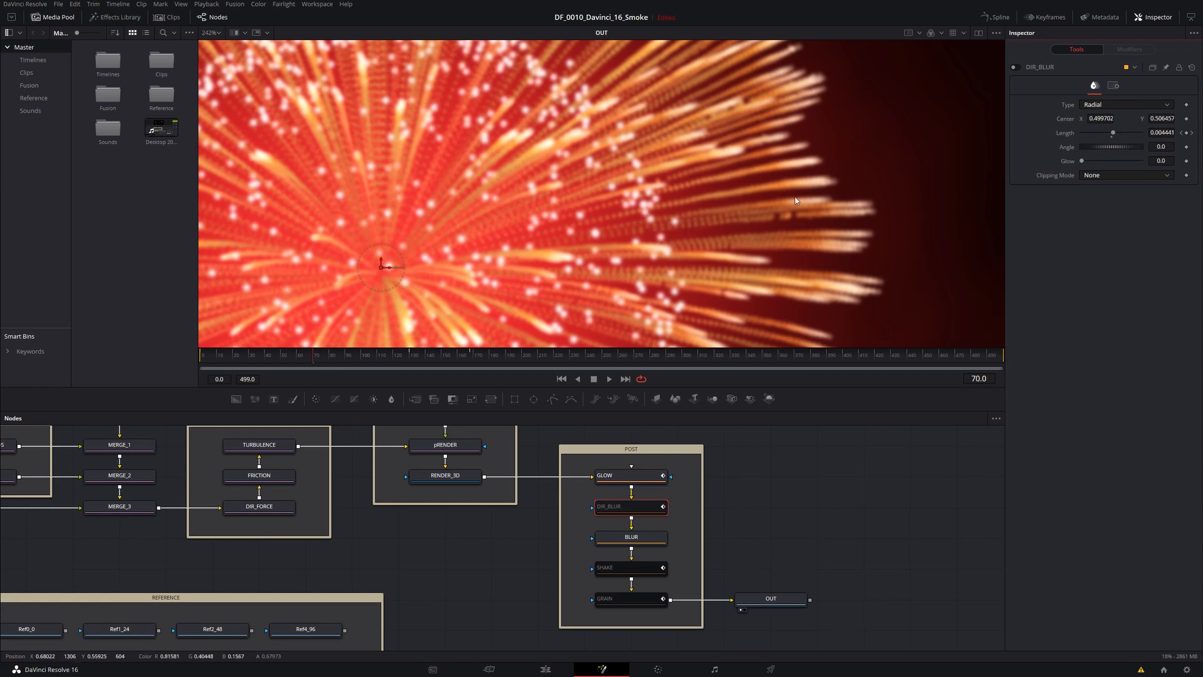
left_click(1015, 68)
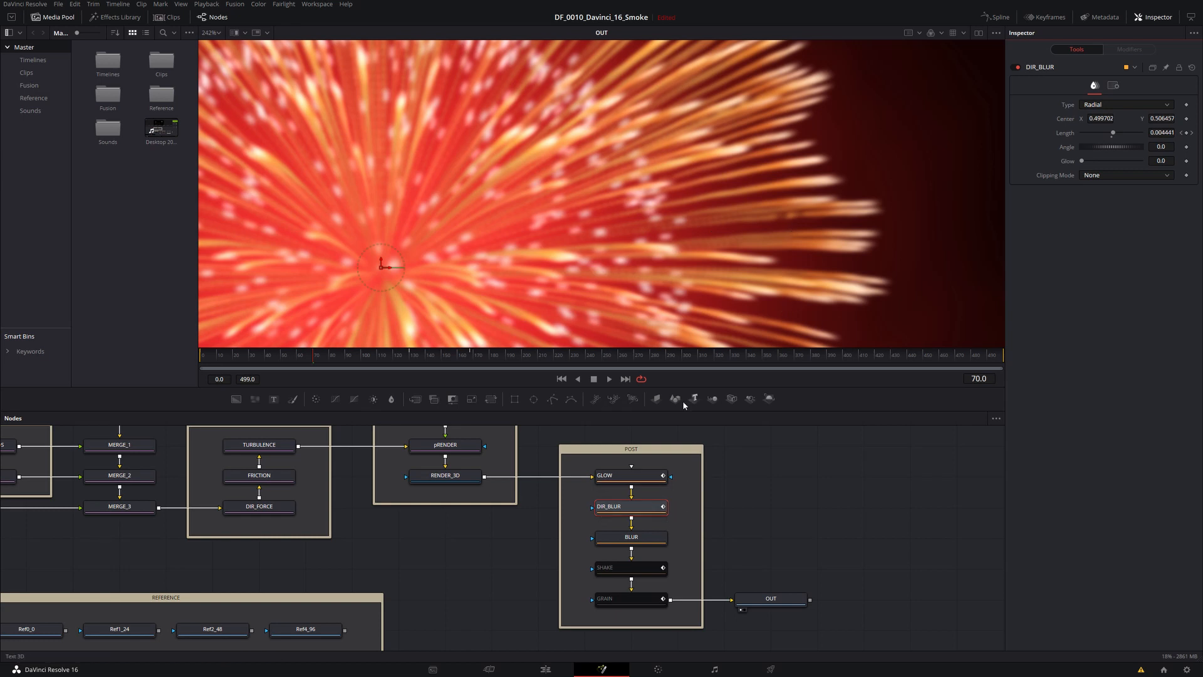
mouse_move(631, 519)
scroll(718, 244, "down", 6)
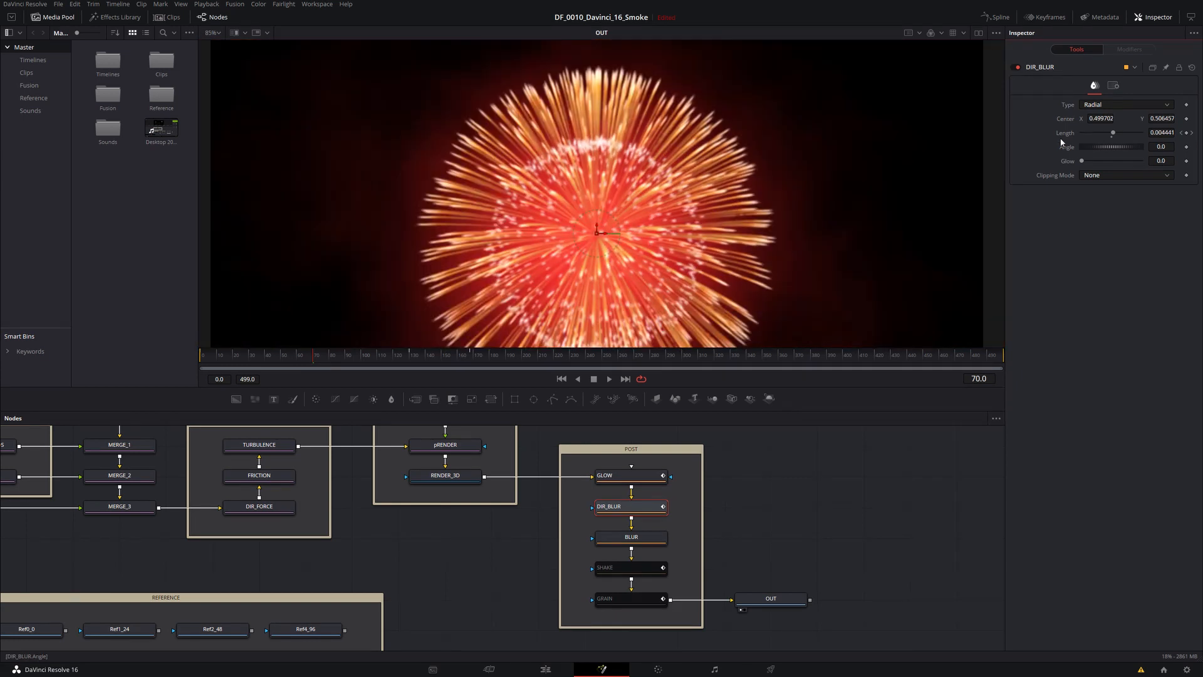
Step: Show the whole animation curve of the DIR_BLUR length in the spline editor
left_click(997, 17)
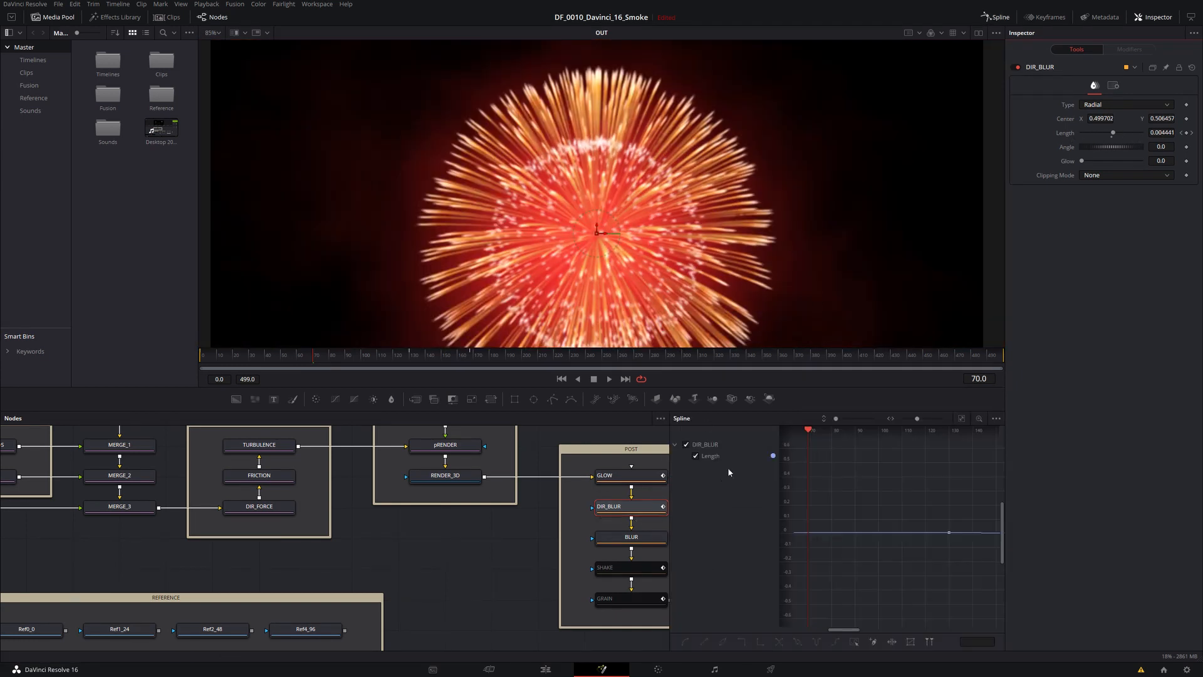
left_click(724, 445)
key("ctrl+f")
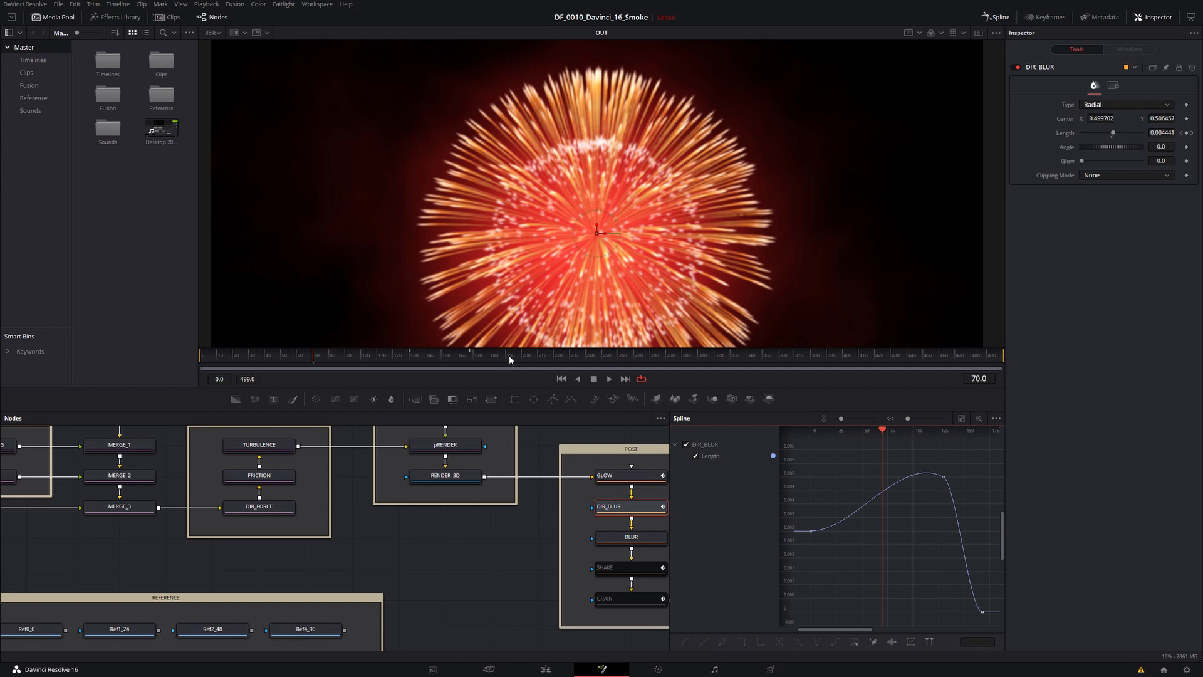
Step: Try a DIR_BLUR length of 0.01 at frame 230, undo it and return to frame 70
key("space")
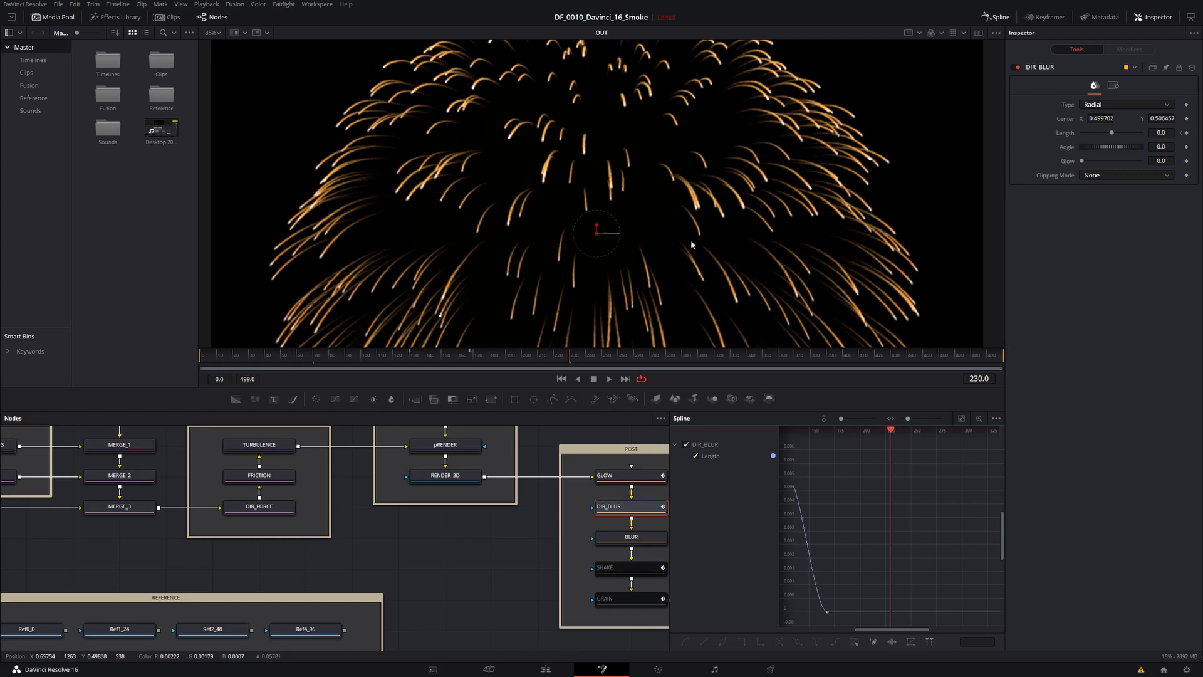
key("ctrl+z")
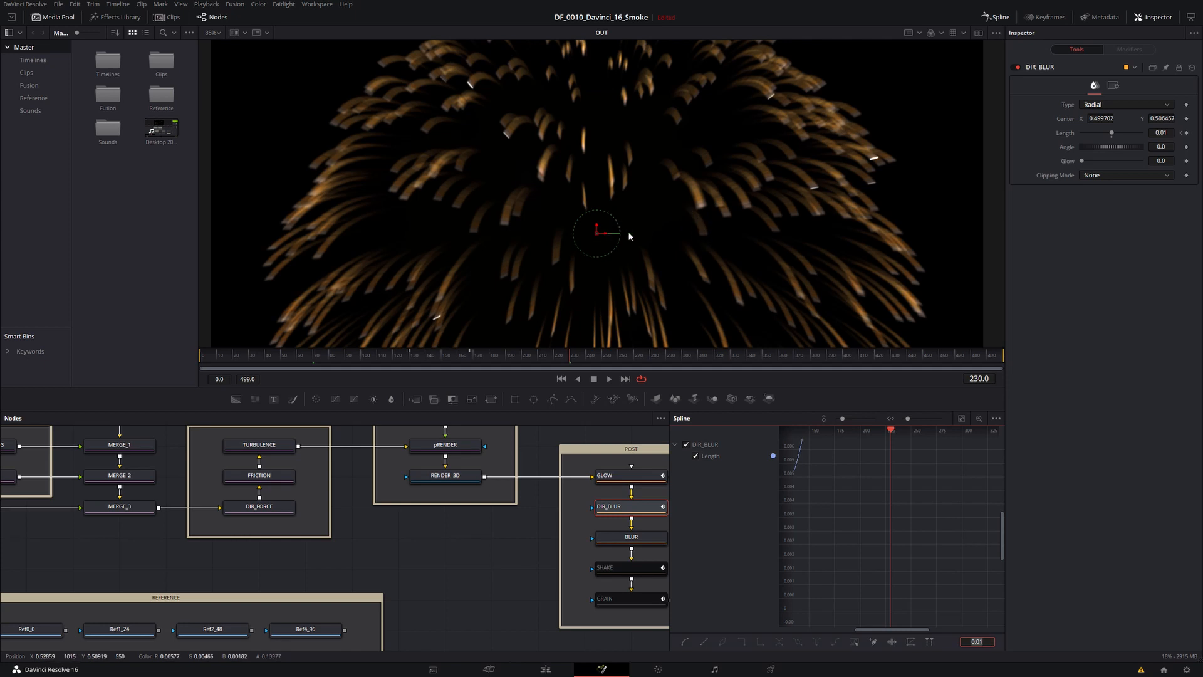
left_click(870, 568)
key("ctrl+z")
left_click(318, 360)
left_click(313, 356)
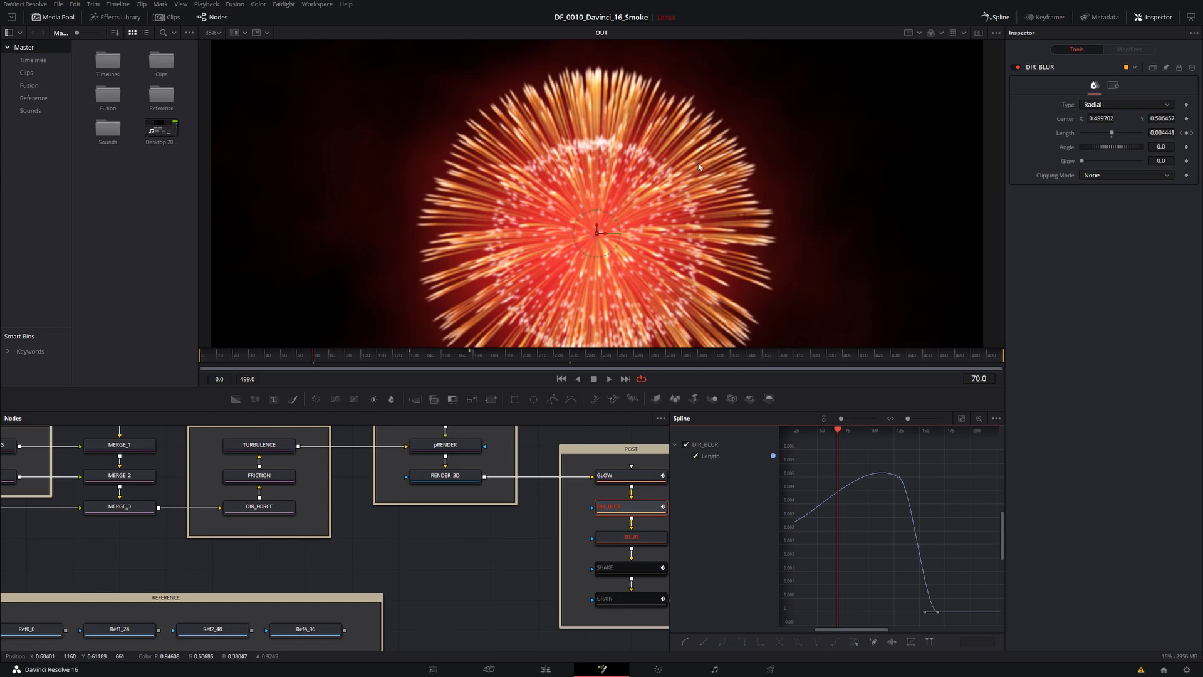
Step: Re-enable the SHAKE and GRAIN nodes in the POST group
left_click(631, 567)
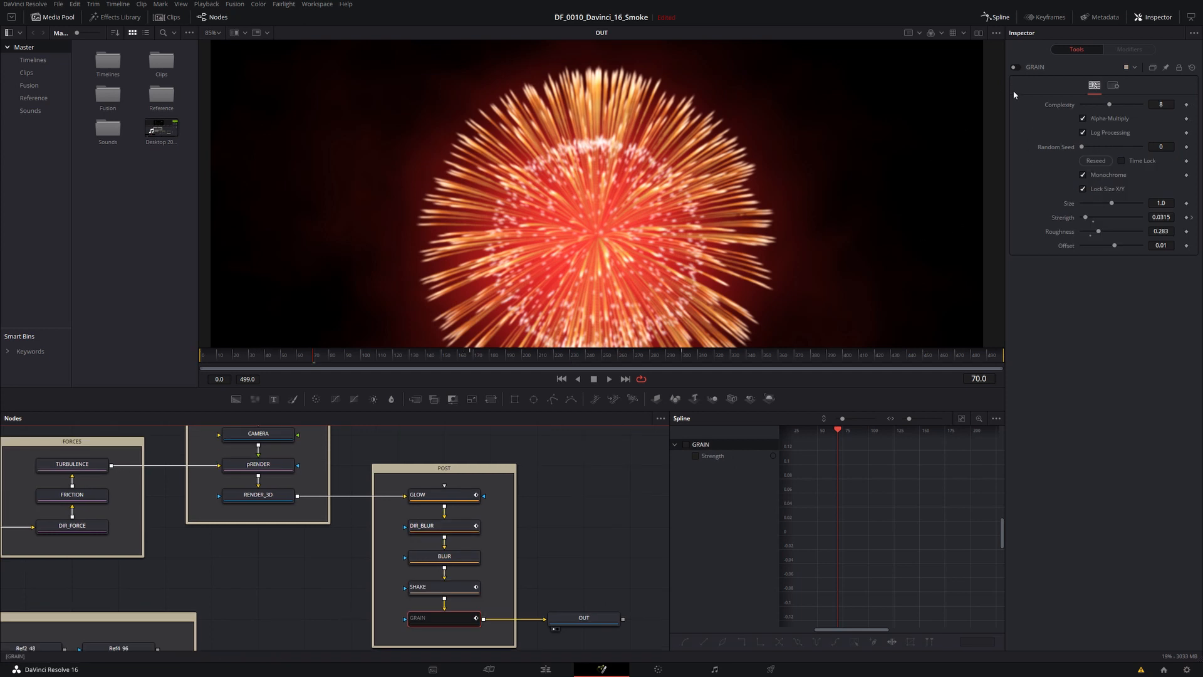
left_click(1015, 67)
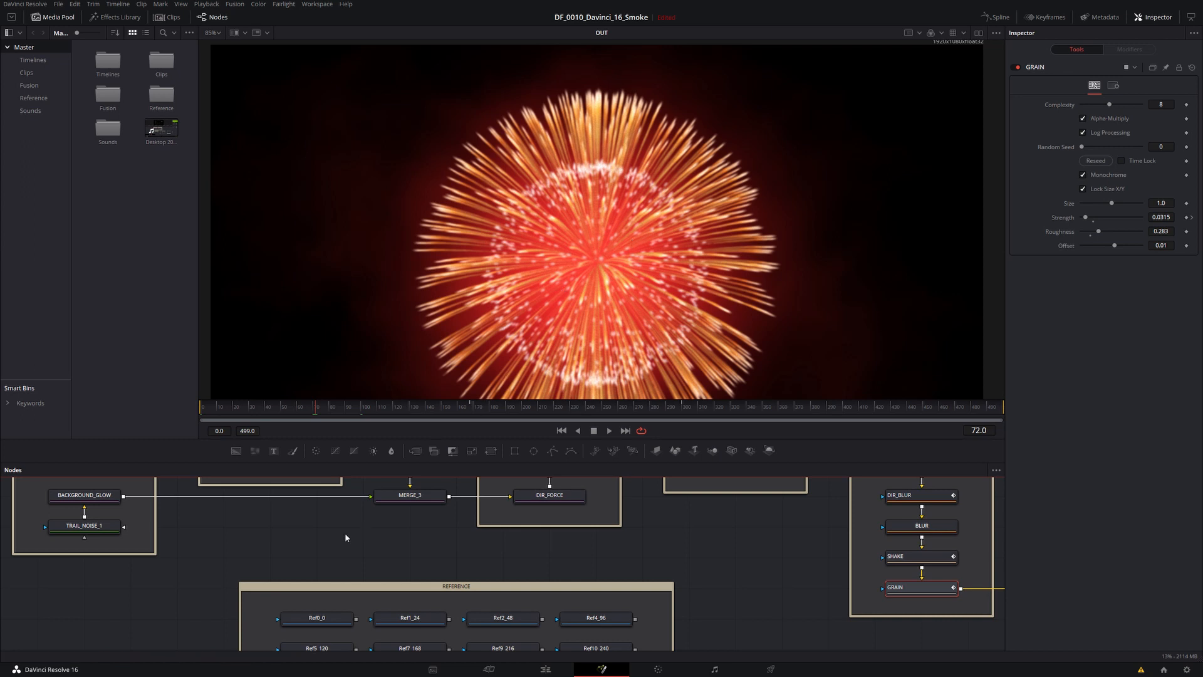
Step: Load Ref5_120 in a second viewer and compare it with the output at frame 168
left_click_drag(253, 405, 196, 418)
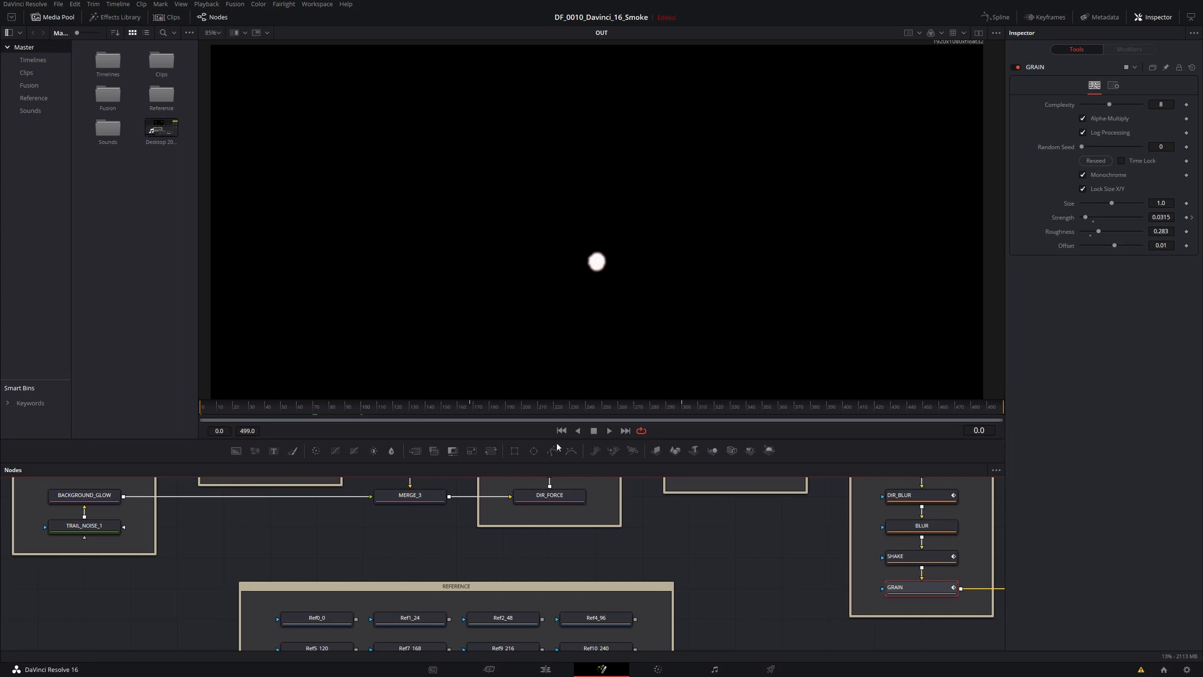
key("2")
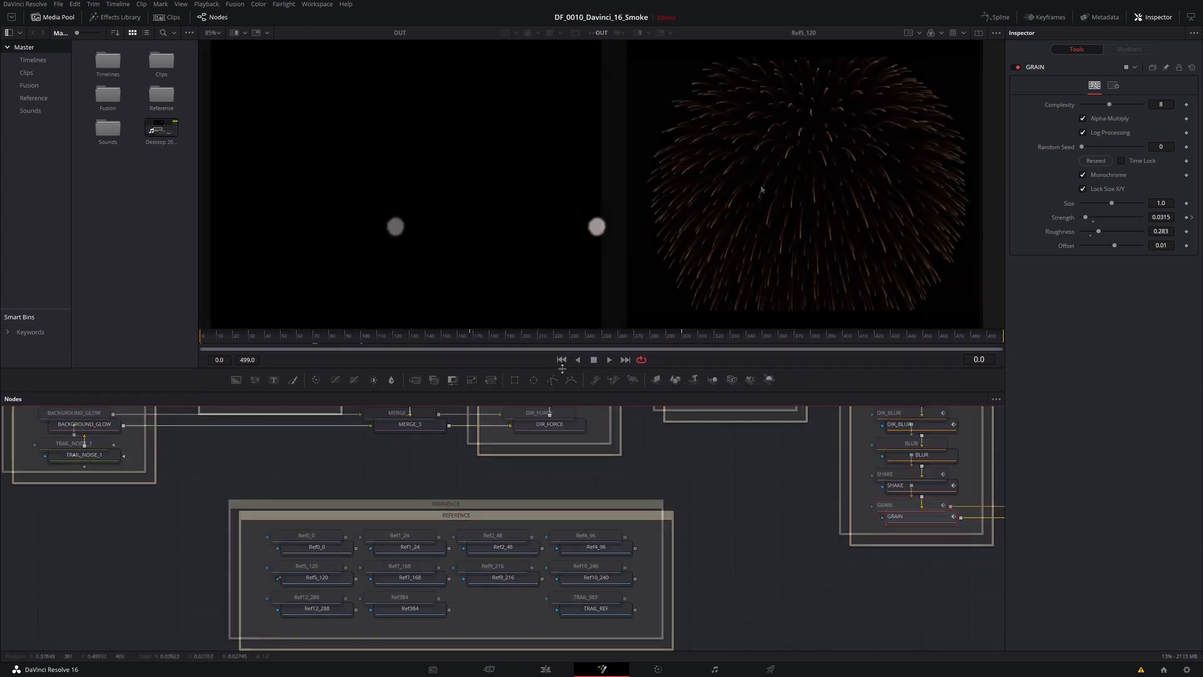
left_click(470, 345)
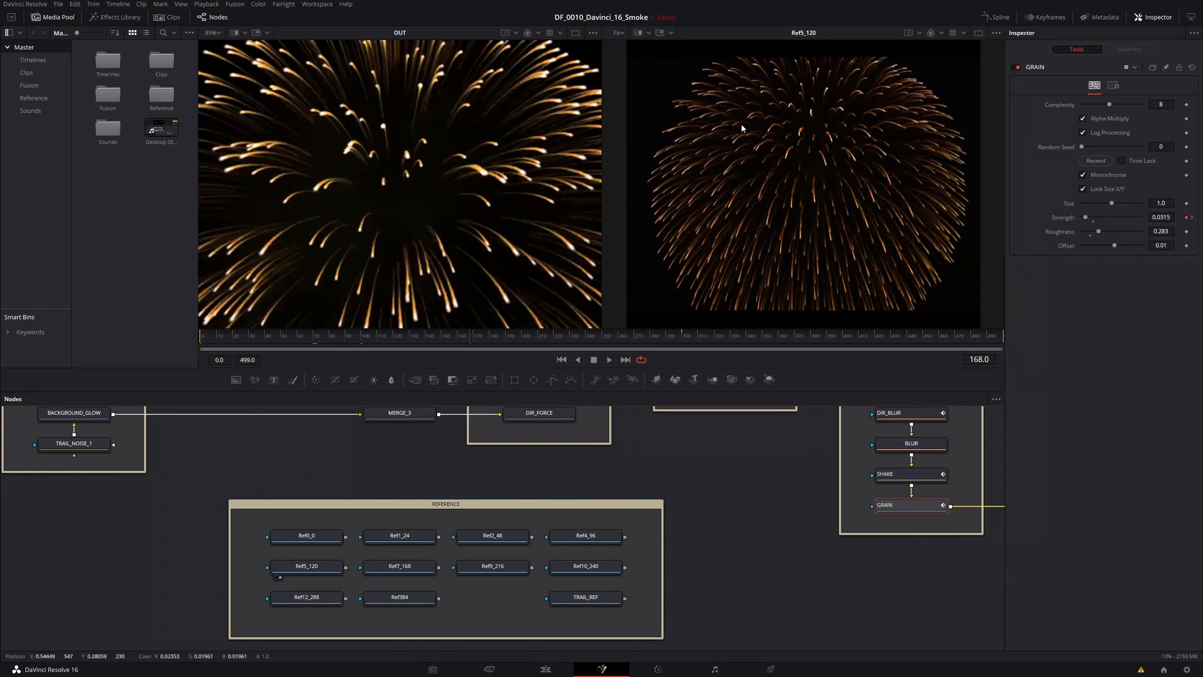
scroll(376, 176, "down", 3)
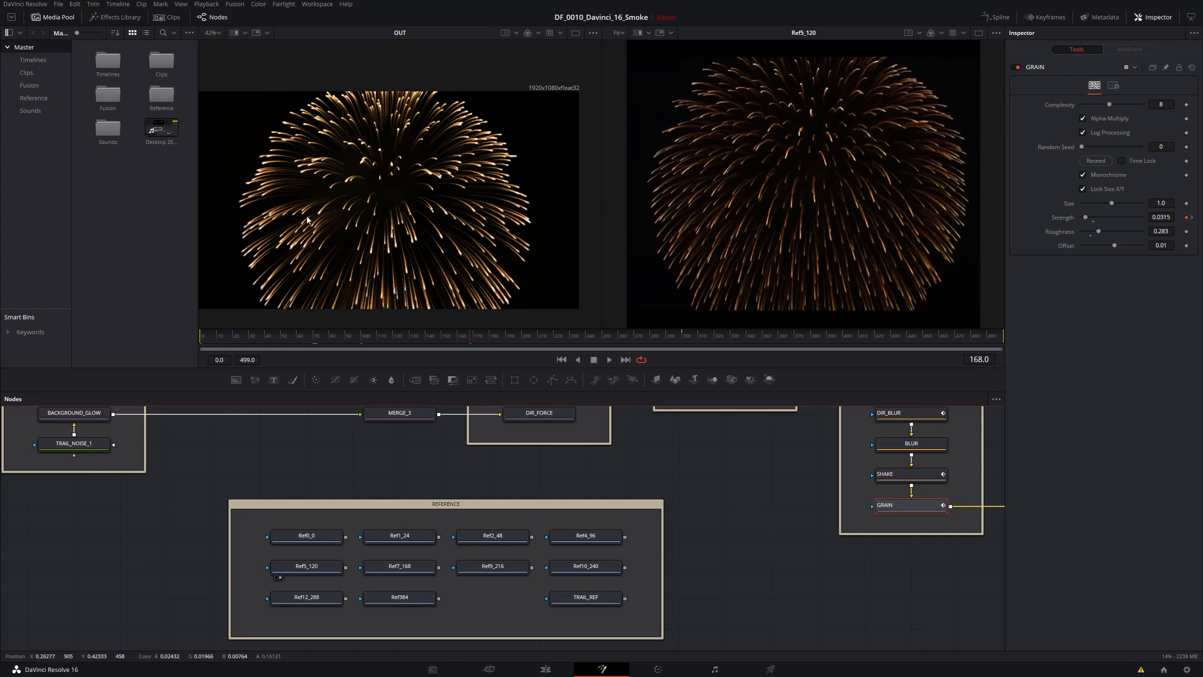
scroll(307, 219, "up", 6)
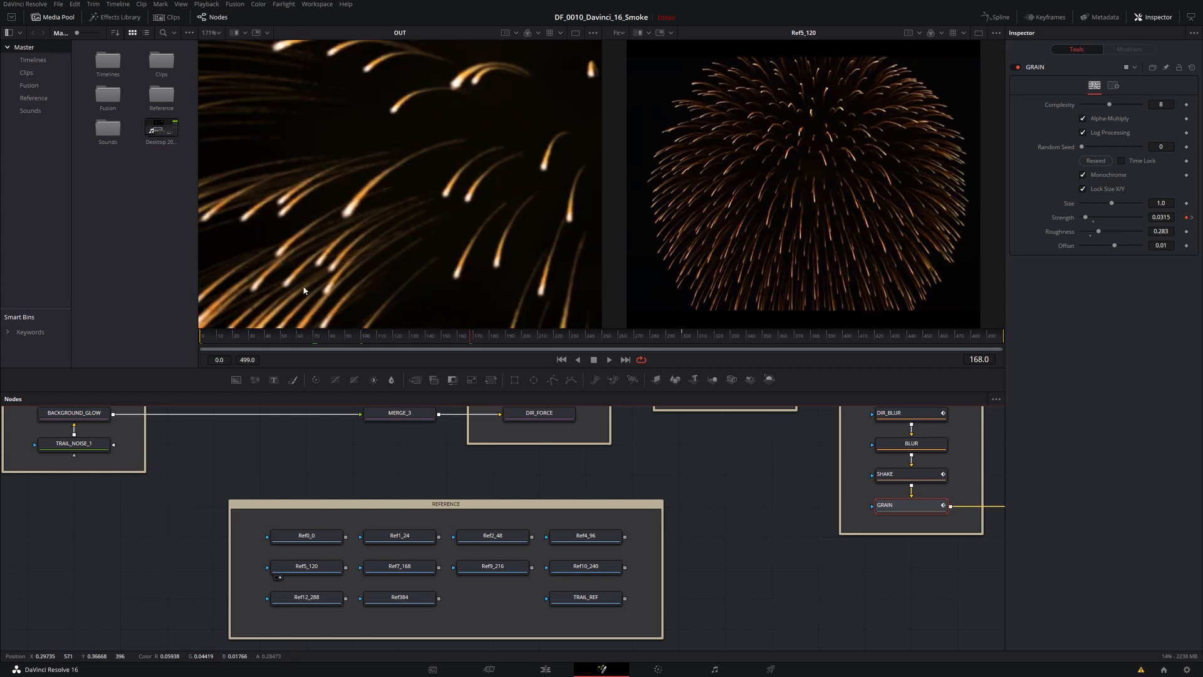
Step: Turn DIR_BLUR off at frame 70 and return to a single viewer to inspect the unblurred burst
left_click(316, 338)
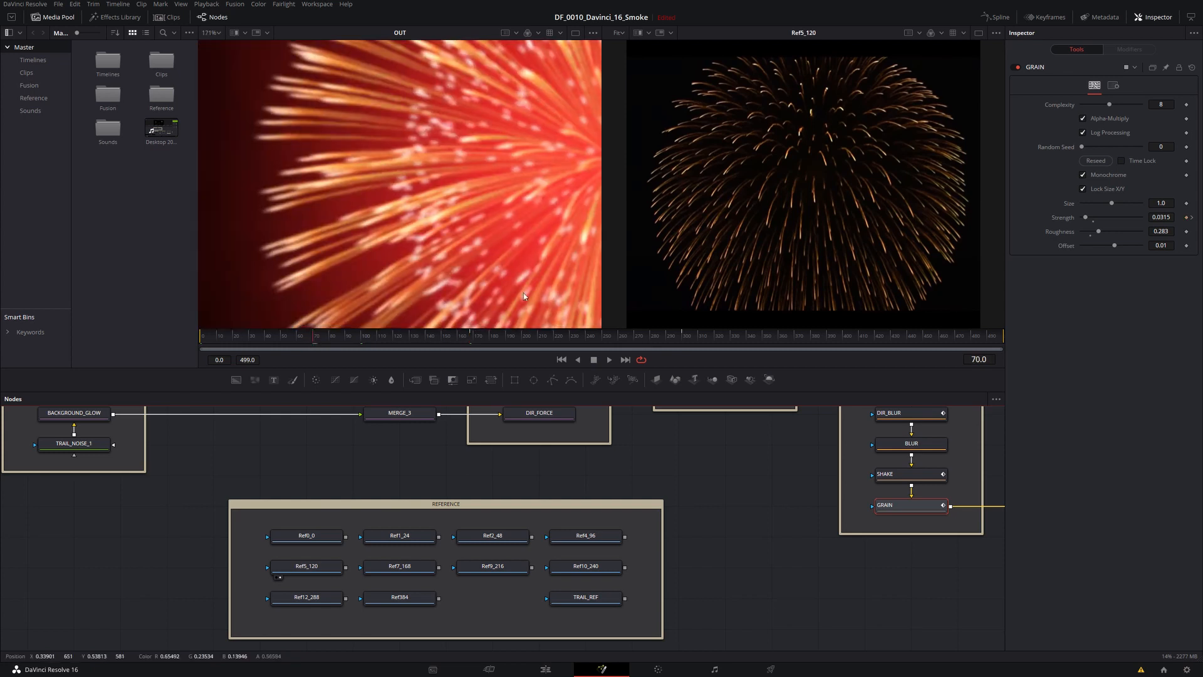
scroll(738, 548, "up", 2)
left_click(859, 453)
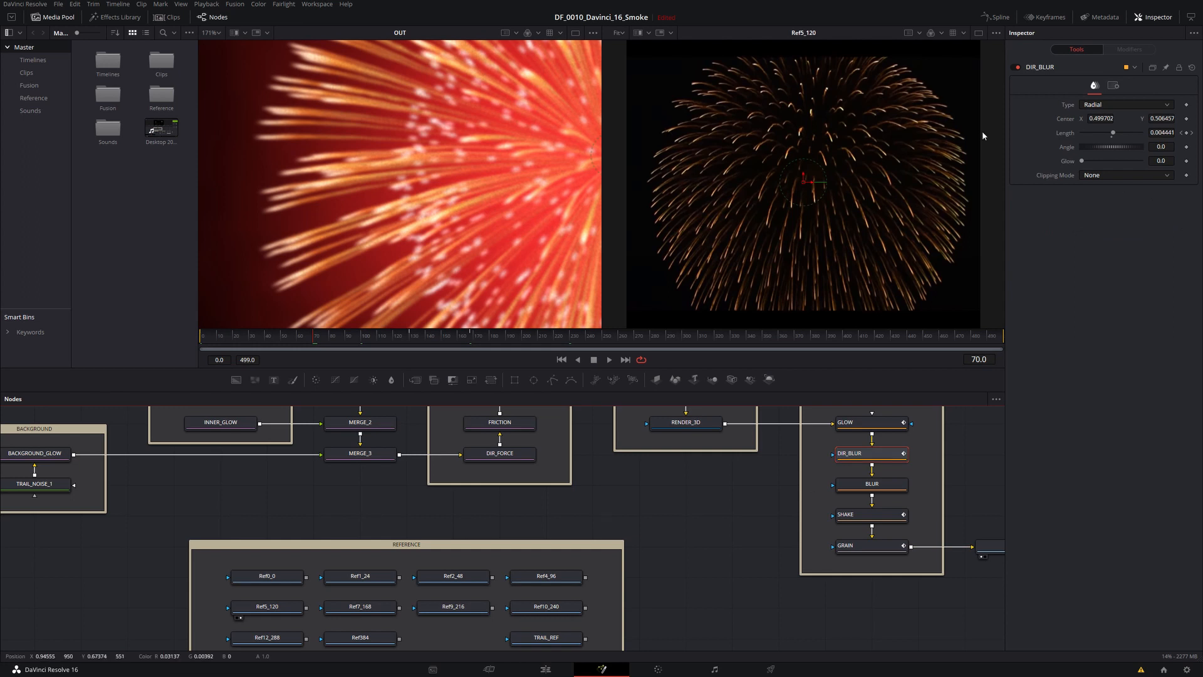
left_click(1018, 67)
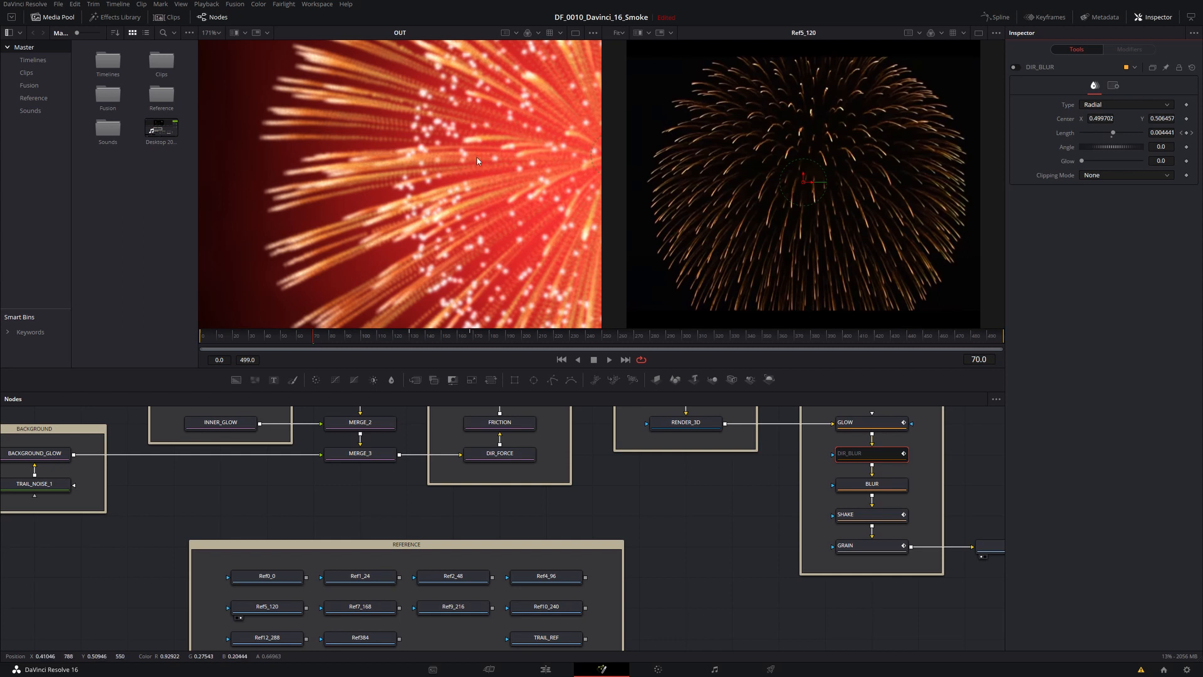
left_click(575, 33)
left_click_drag(785, 228, 595, 233)
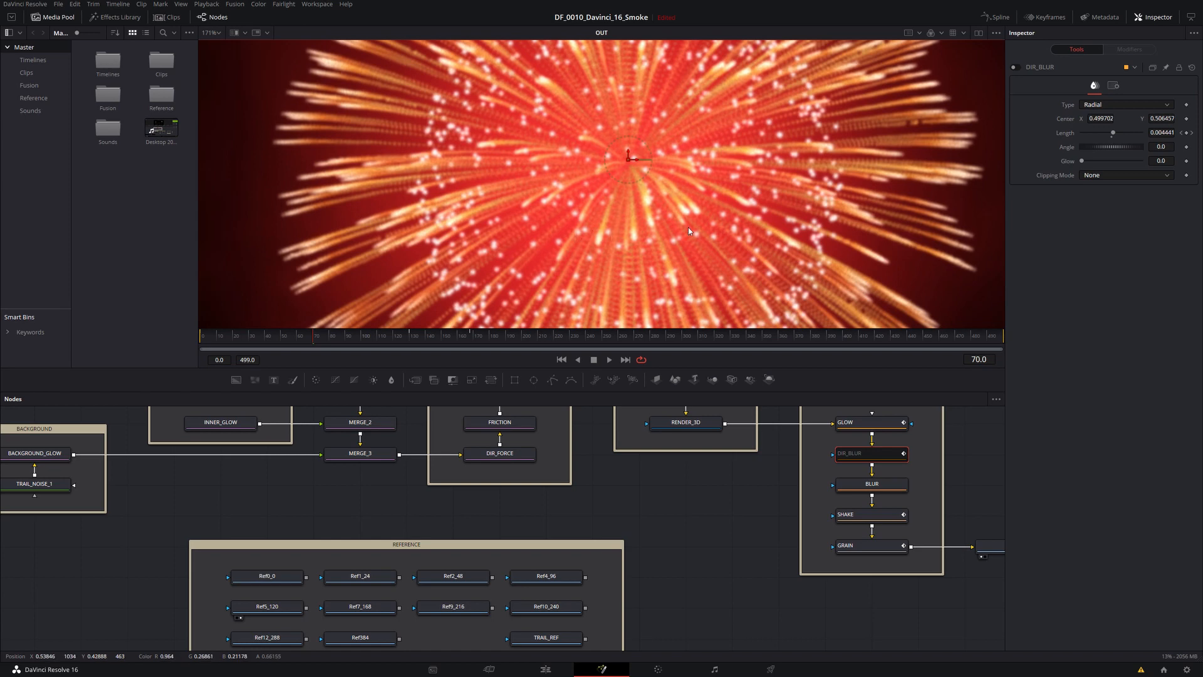